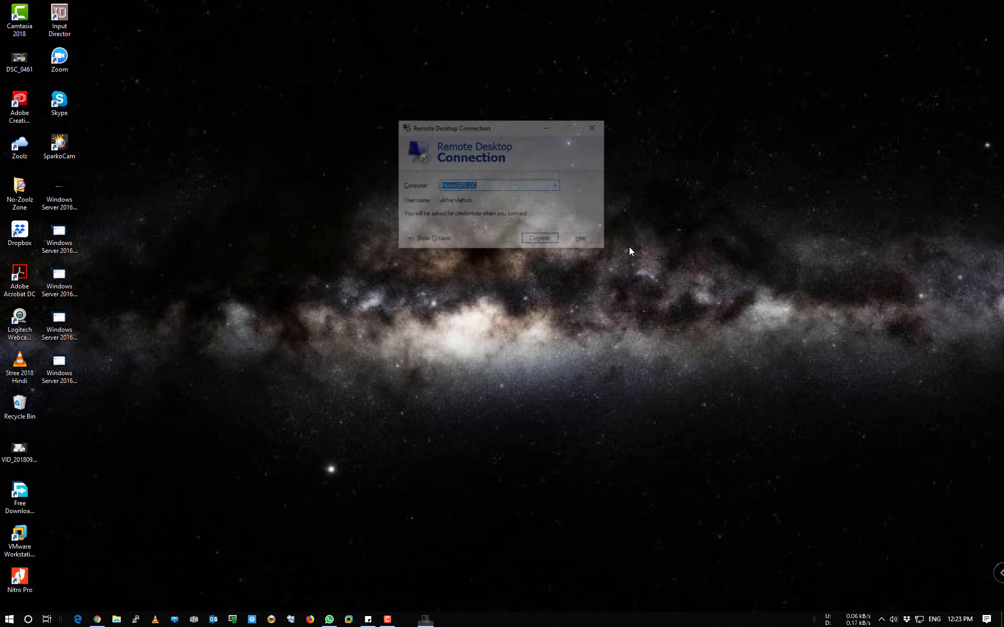
Connect to HomeSRV-DC with Remote Desktop (mstsc) and sign in with the account password
key(Return)
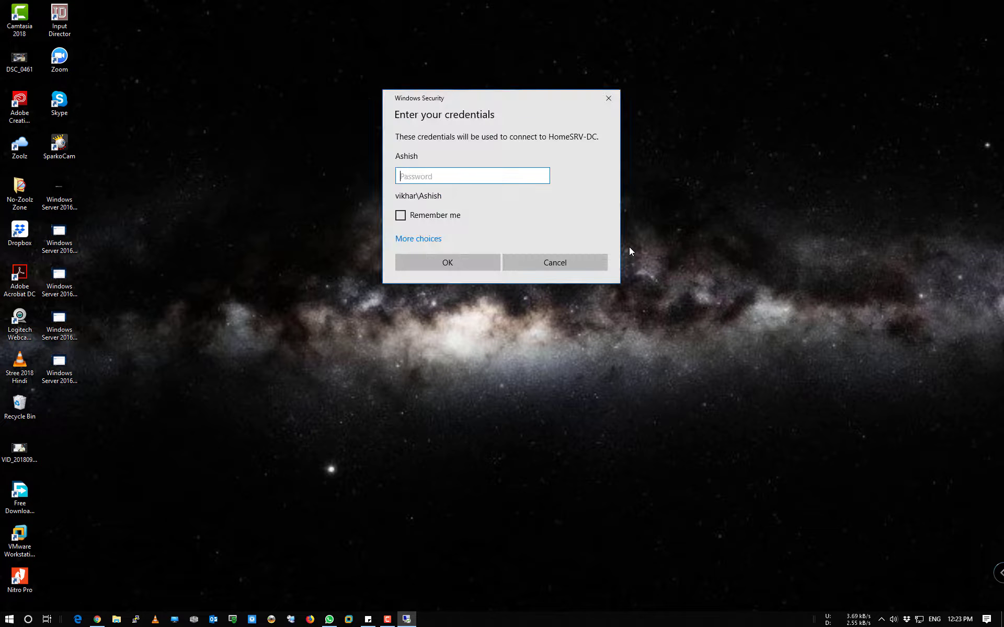
text(**********)
key(Return)
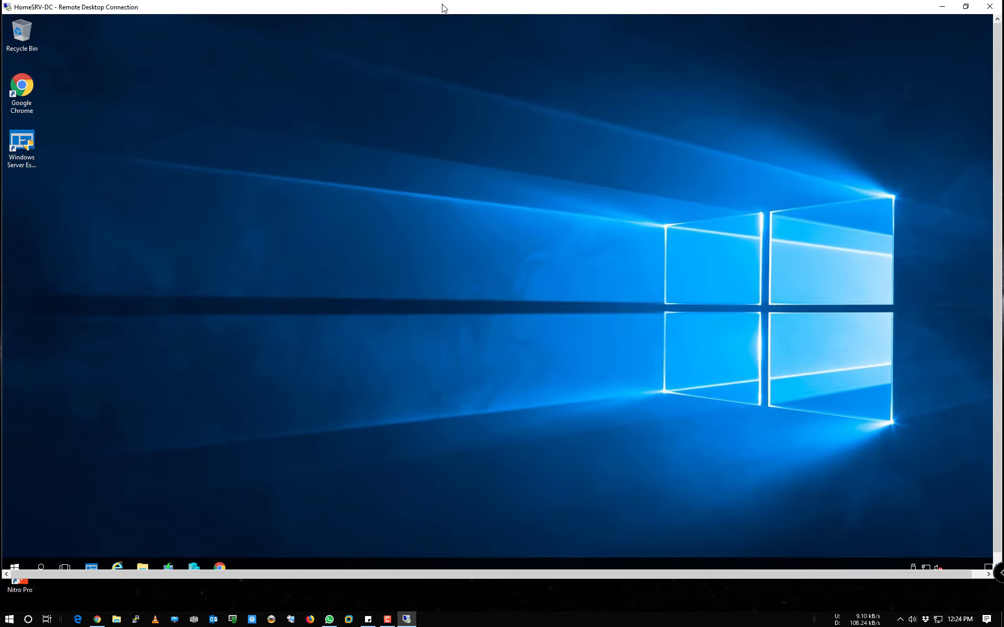
Make the remote session full screen and open File Explorer from the Win+X menu
double_click(441, 6)
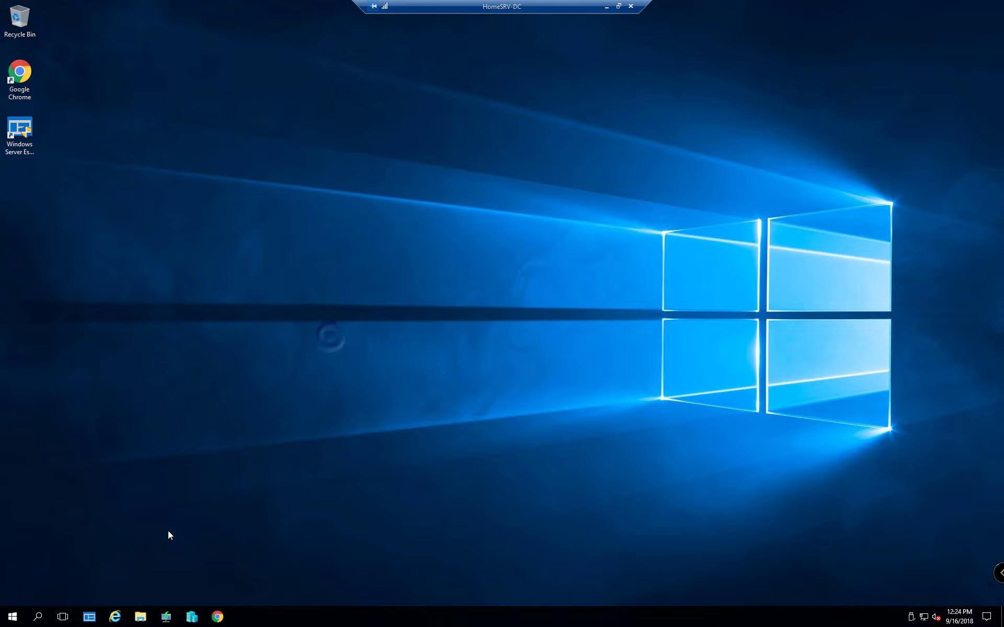
right_click(13, 615)
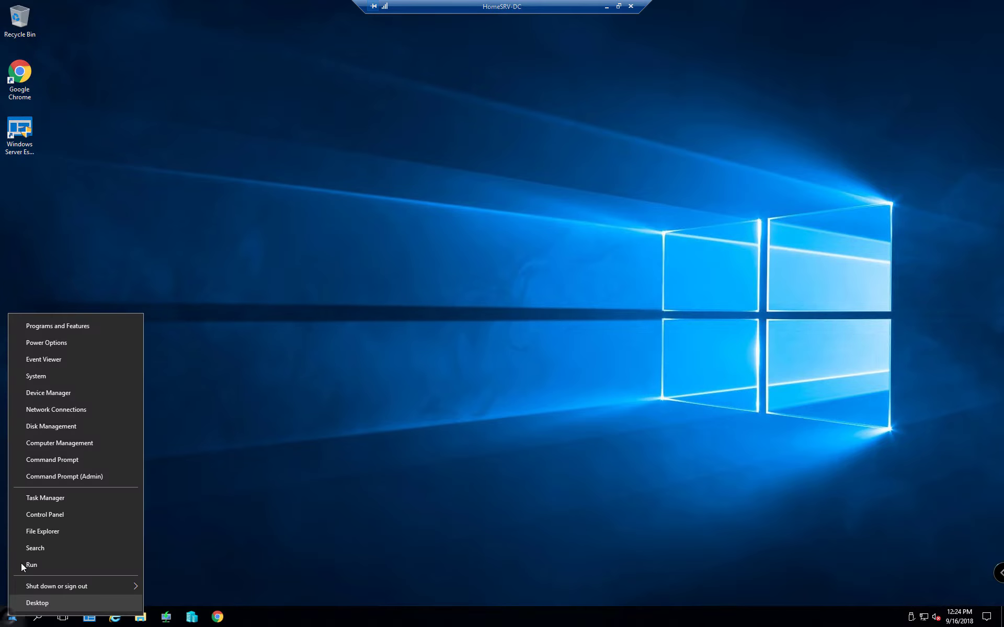
click(51, 375)
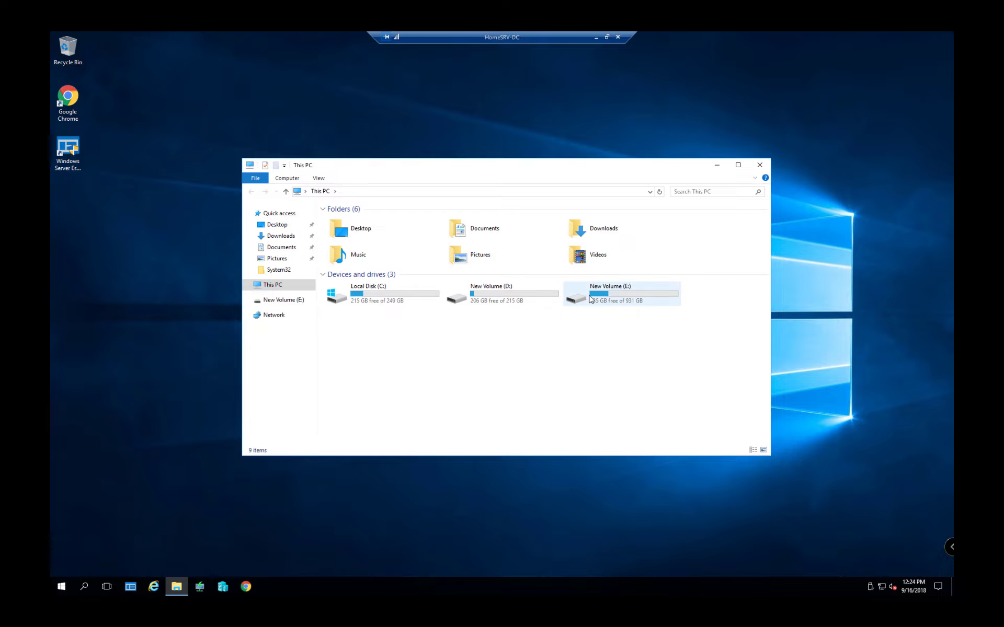
Browse to E:\Windows Kits\10\WindowsSDK and run winsdksetup past the security warning
double_click(591, 299)
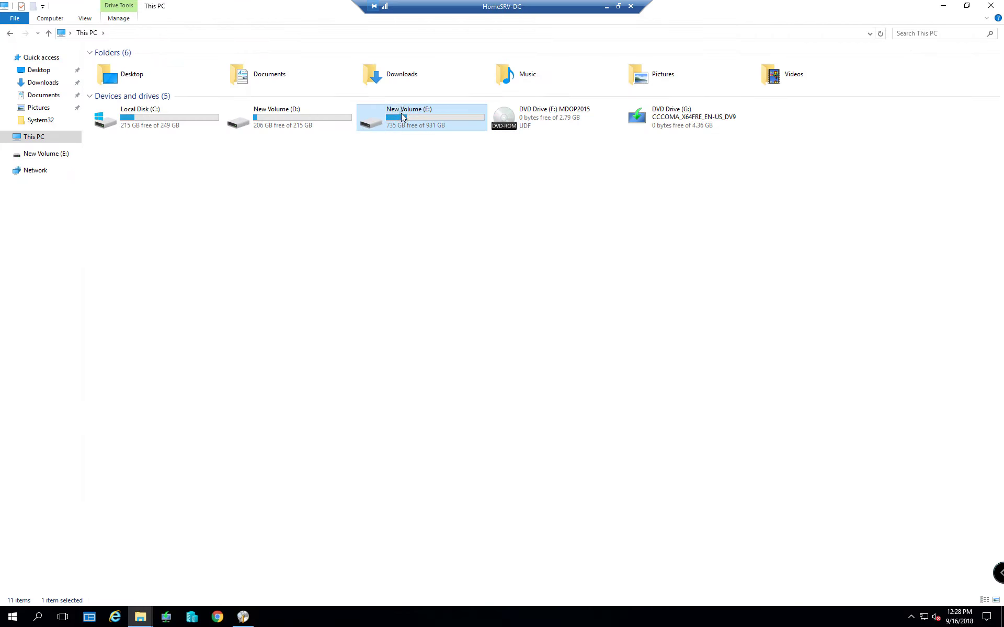
double_click(400, 113)
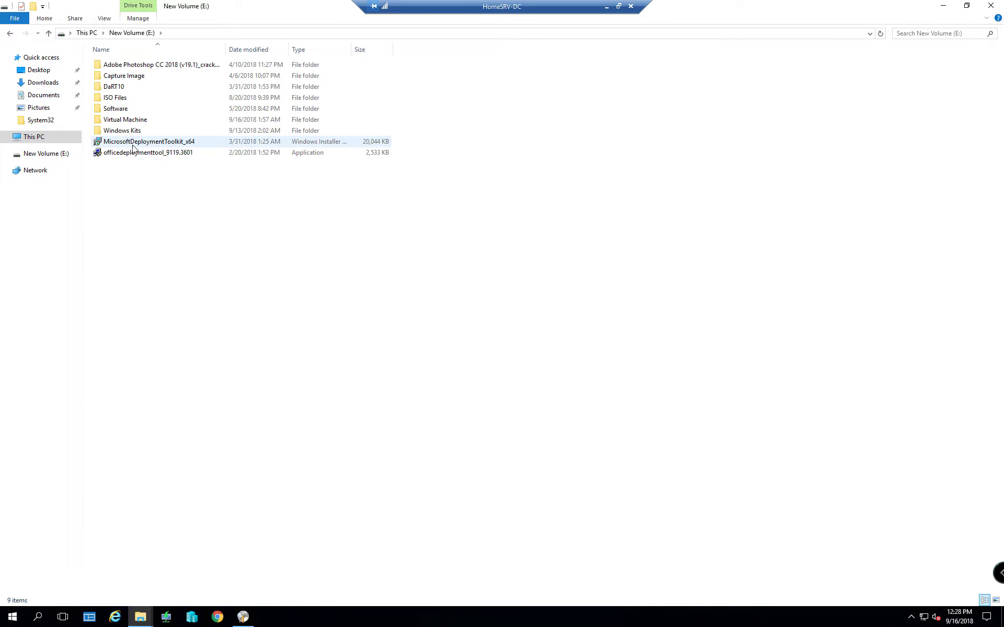
double_click(125, 131)
click(121, 76)
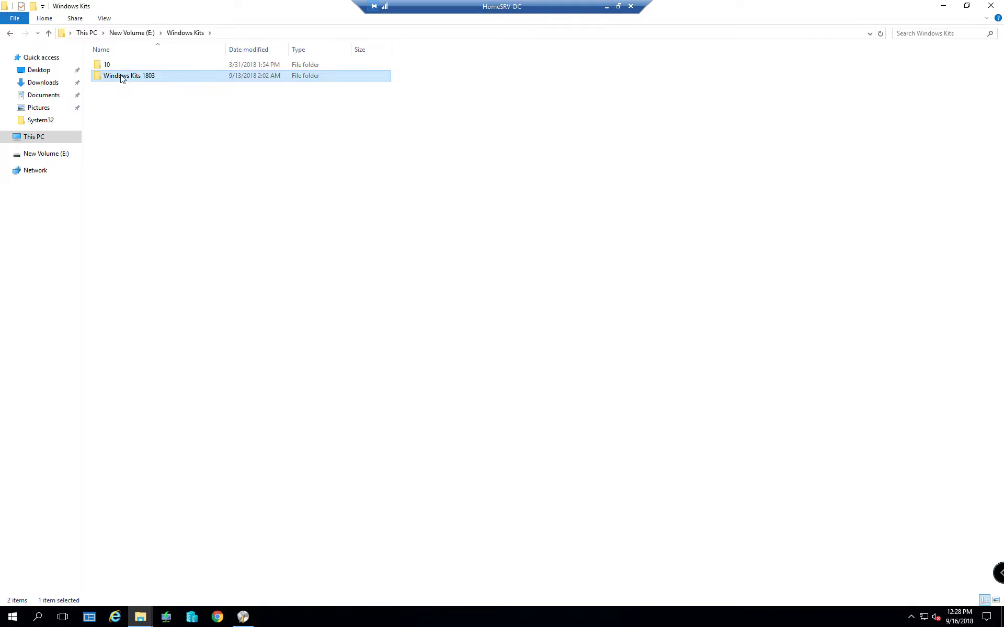
double_click(107, 66)
click(117, 78)
double_click(117, 78)
click(121, 89)
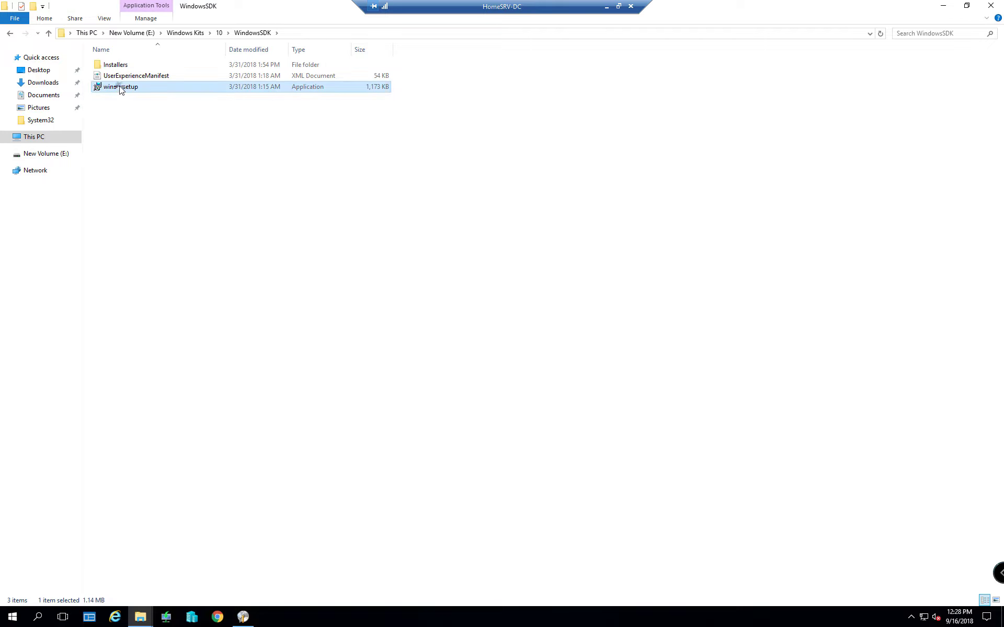
double_click(120, 87)
click(536, 324)
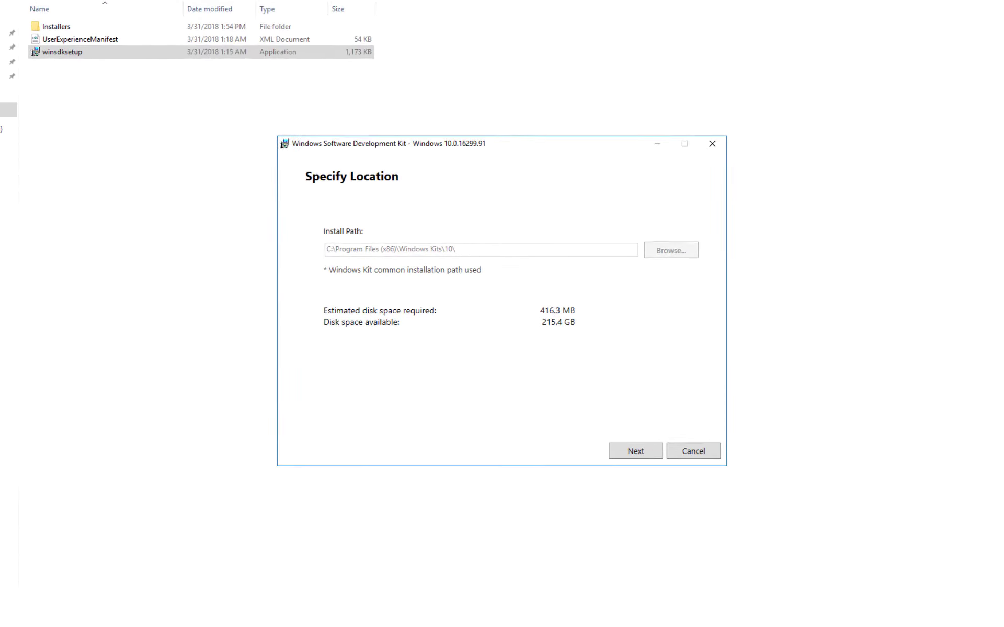
Keep the default install location, accept the license, and install only Debugging Tools for Windows
click(683, 502)
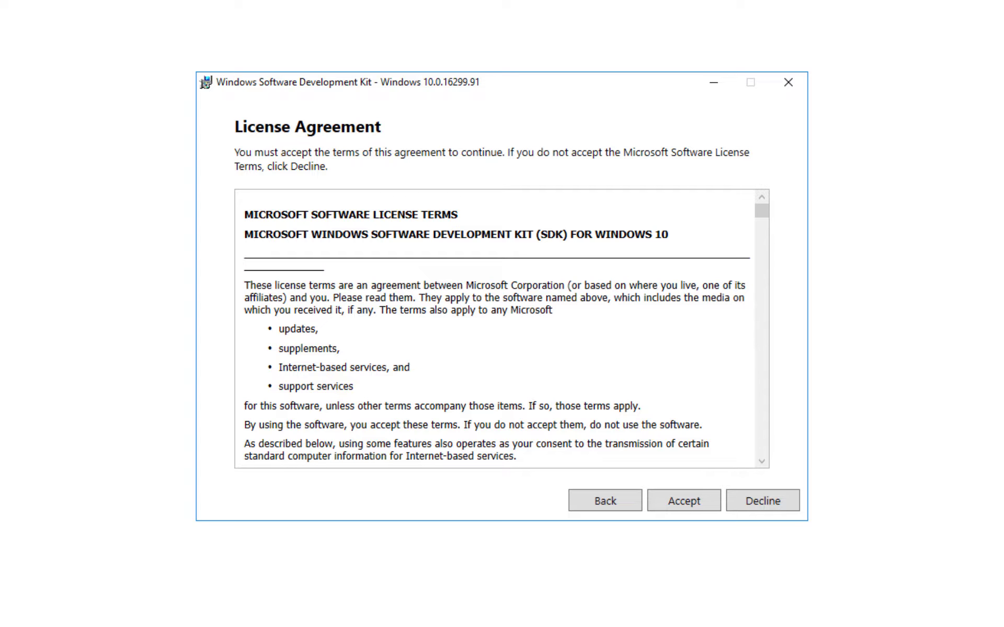
click(674, 503)
click(302, 178)
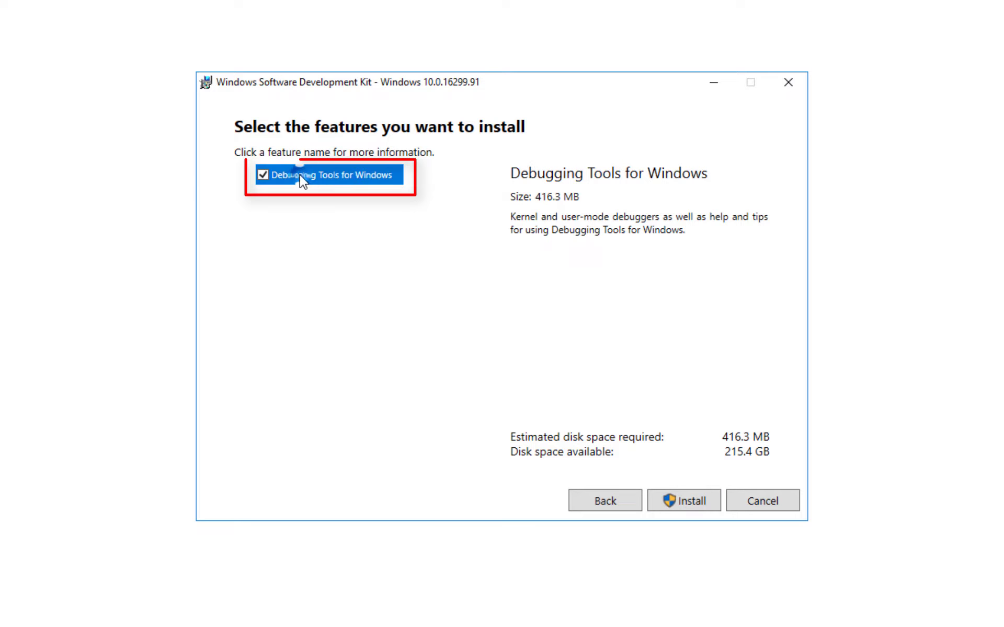
click(686, 504)
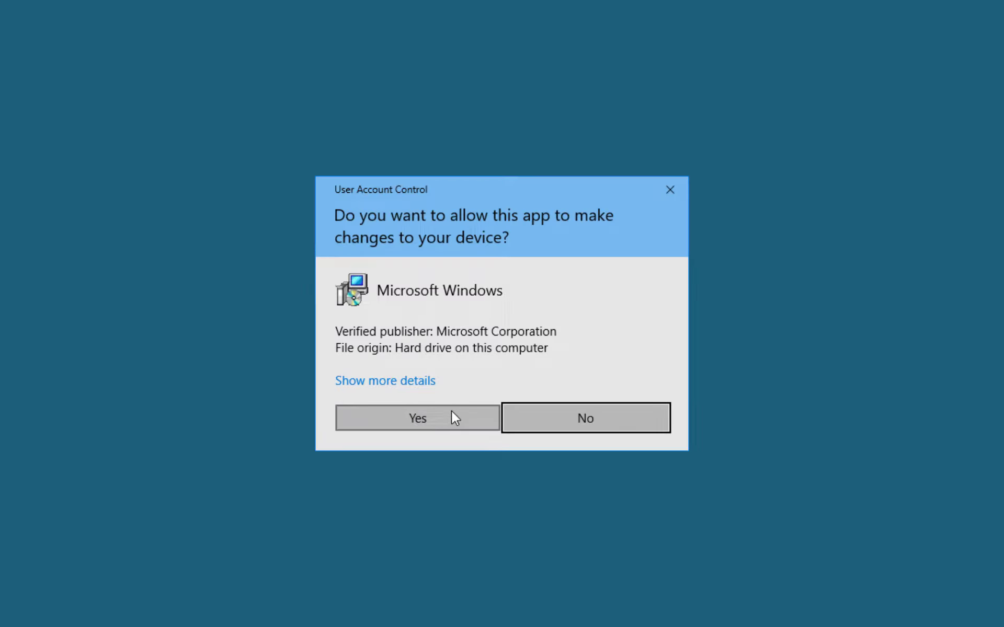
Approve the administrator prompt and let Debugging Tools for Windows finish installing
click(451, 413)
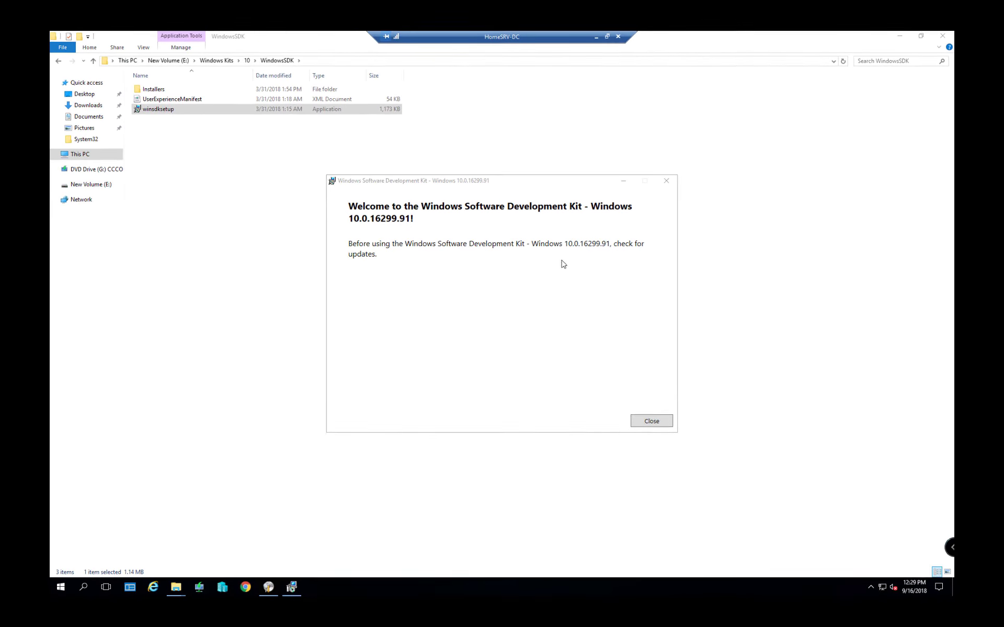
Dismiss the SDK welcome message, check drive D:, then open New Volume (E:)
click(651, 420)
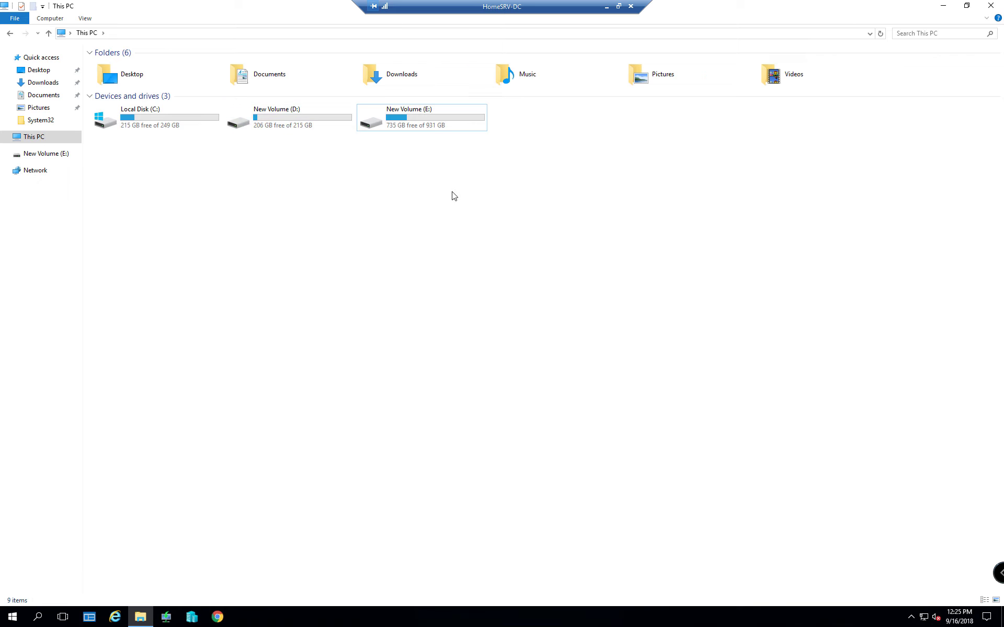
key(Left)
key(Return)
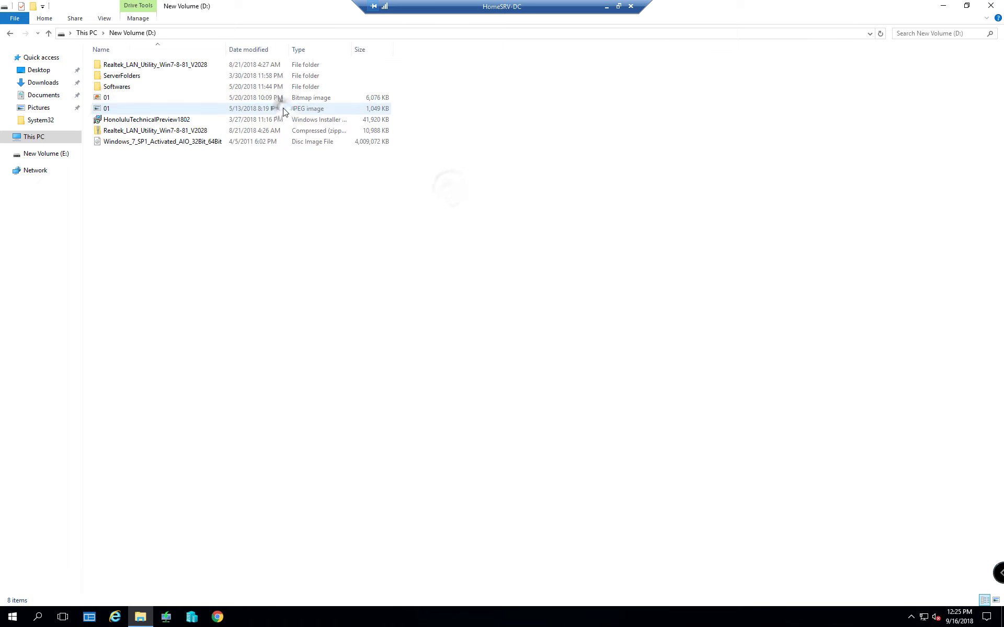
key(Down)
key(Down)
key(Down)
key(Down)
key(Down)
key(Down)
key(Down)
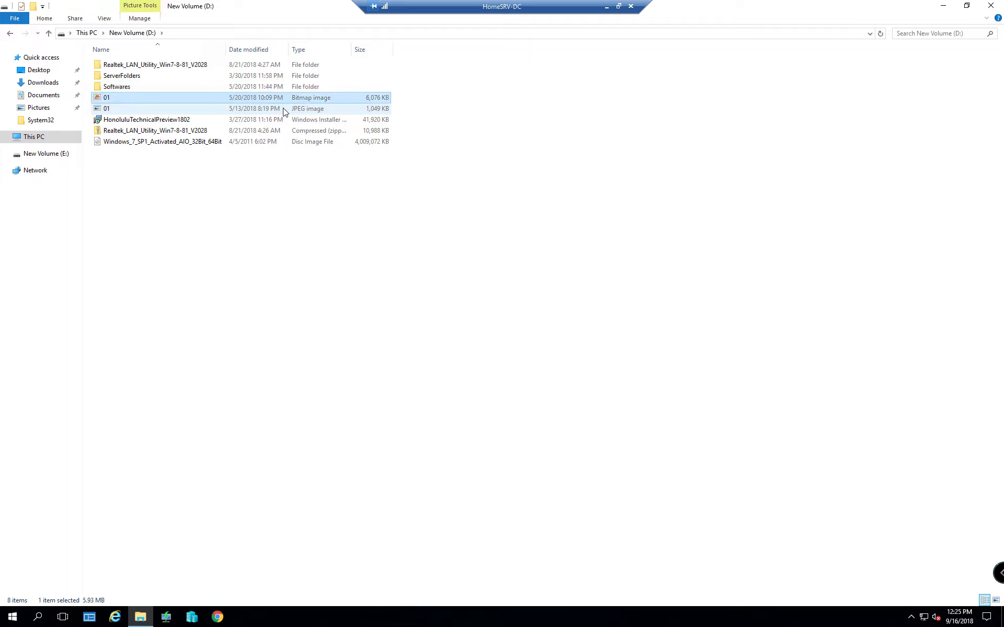
key(BackSpace)
key(Right)
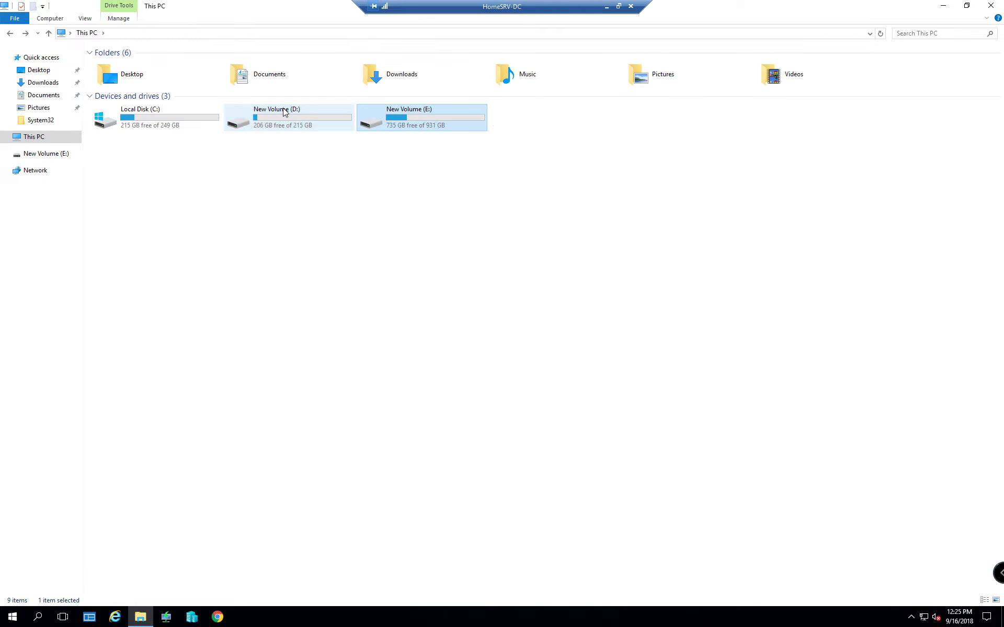
key(Return)
Look through the E: folders Windows Kits, Virtual Machine and Software for the ISO
key(Down)
key(Down)
key(Down)
key(Down)
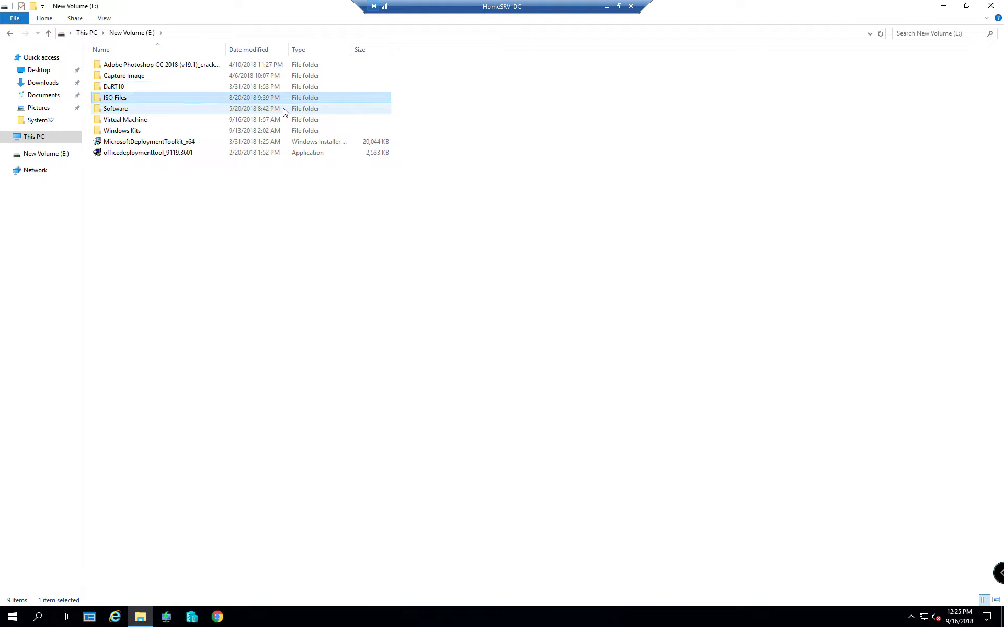
key(Down)
key(Down)
key(Up)
key(Up)
key(Down)
key(Down)
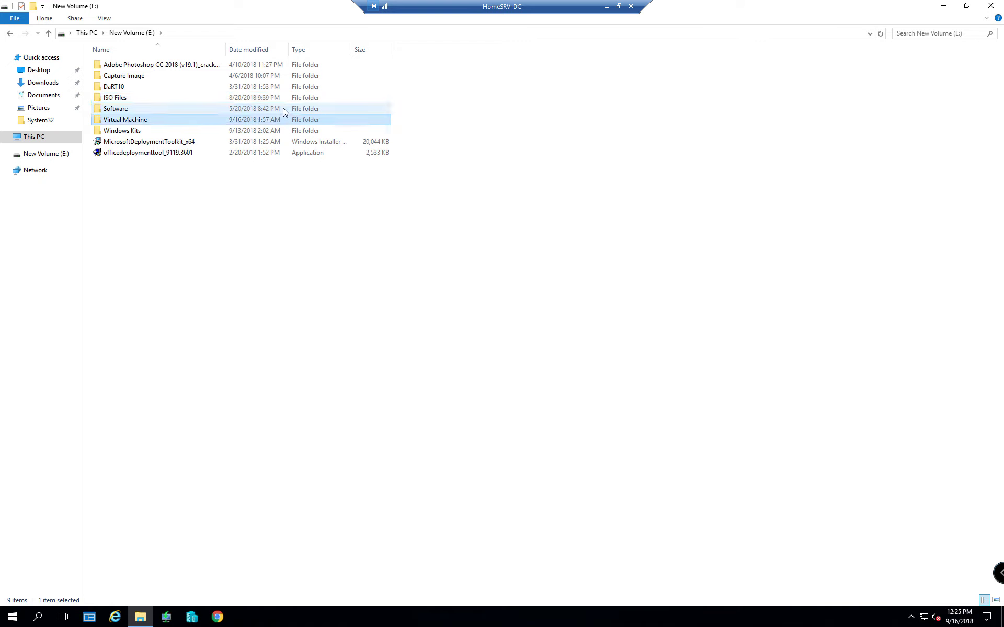
key(Down)
key(Return)
key(Down)
key(Down)
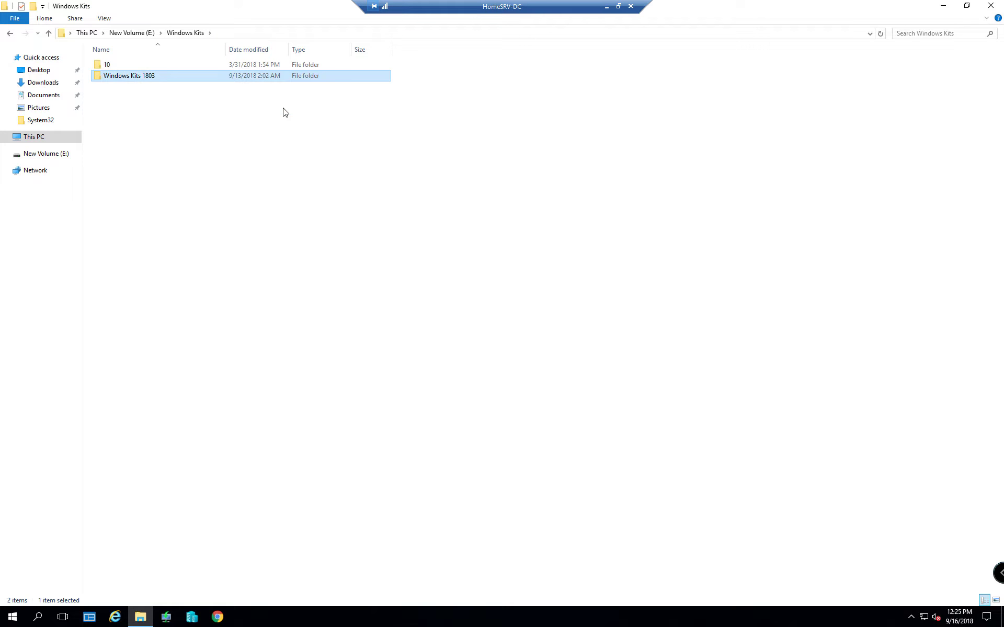
key(Up)
key(BackSpace)
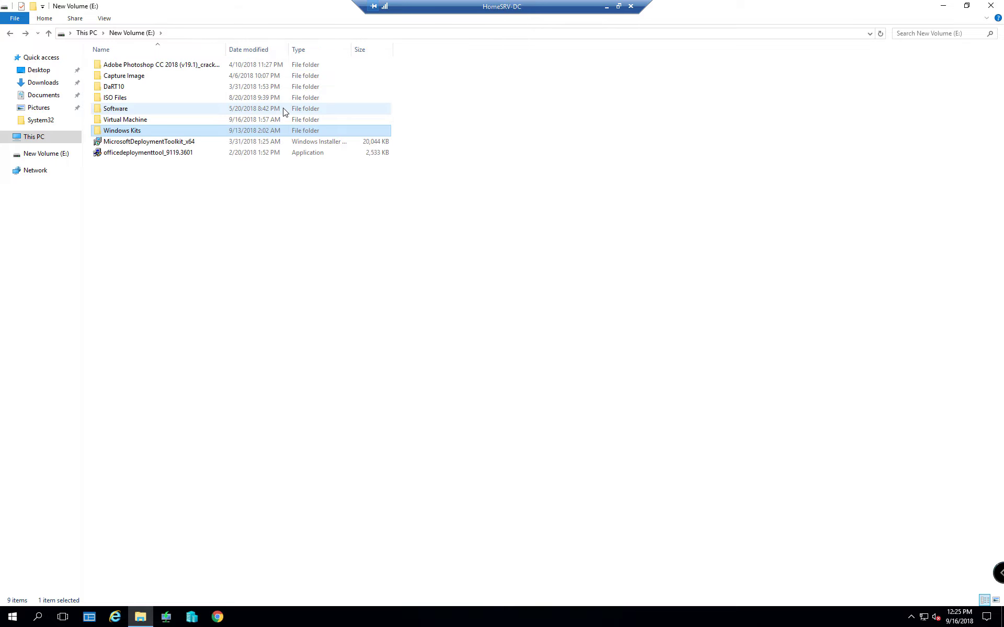
key(Up)
key(Return)
key(Down)
key(BackSpace)
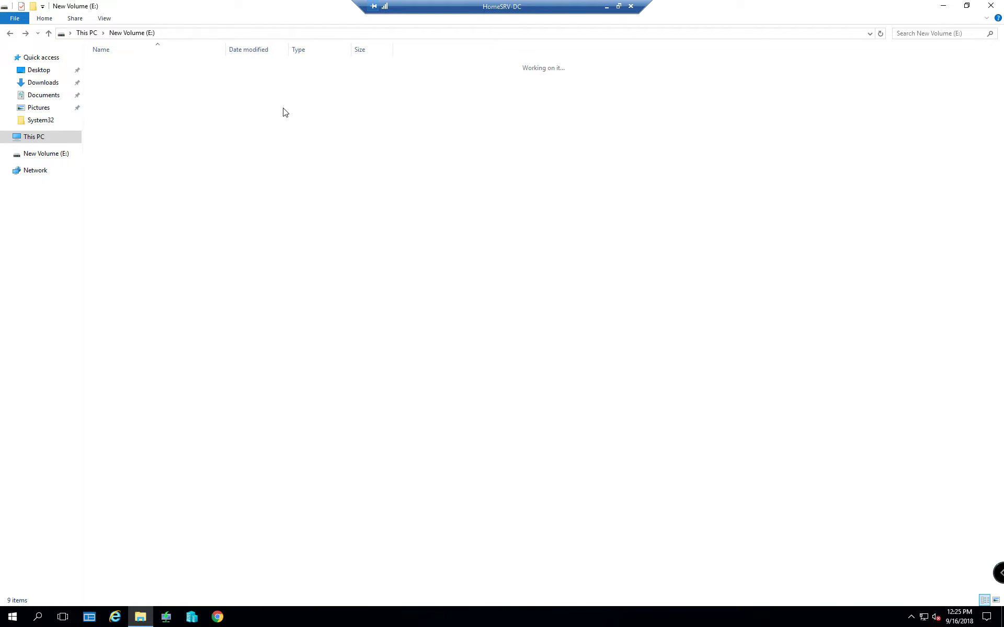
key(Up)
key(Return)
key(Down)
key(Down)
key(BackSpace)
Open E:\ISO Files\DaRT 10 ISO and widen the Name column to show the full image name
key(Up)
key(Return)
key(Down)
key(Up)
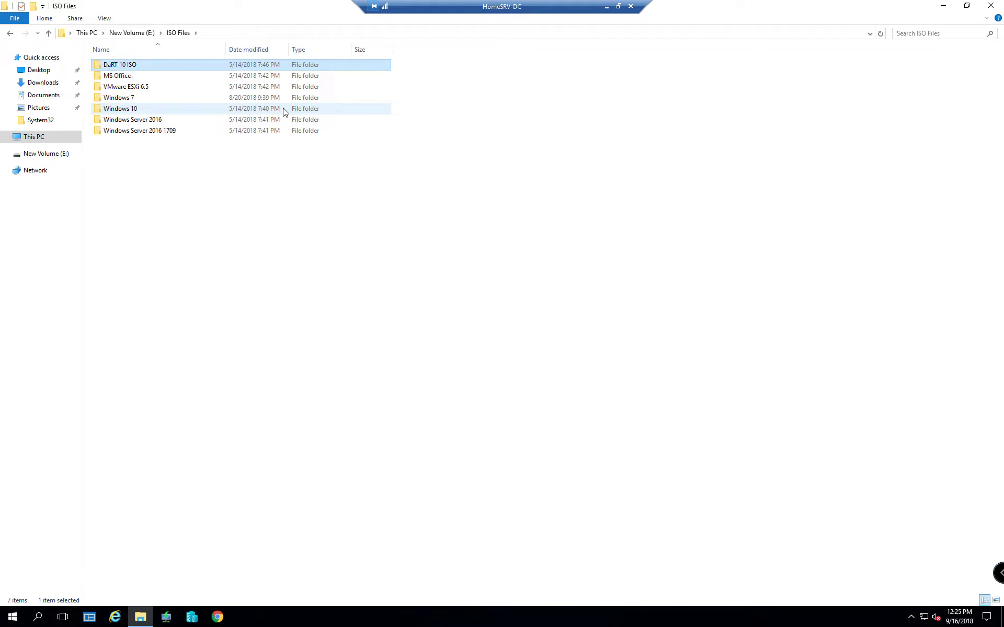
key(Return)
key(Down)
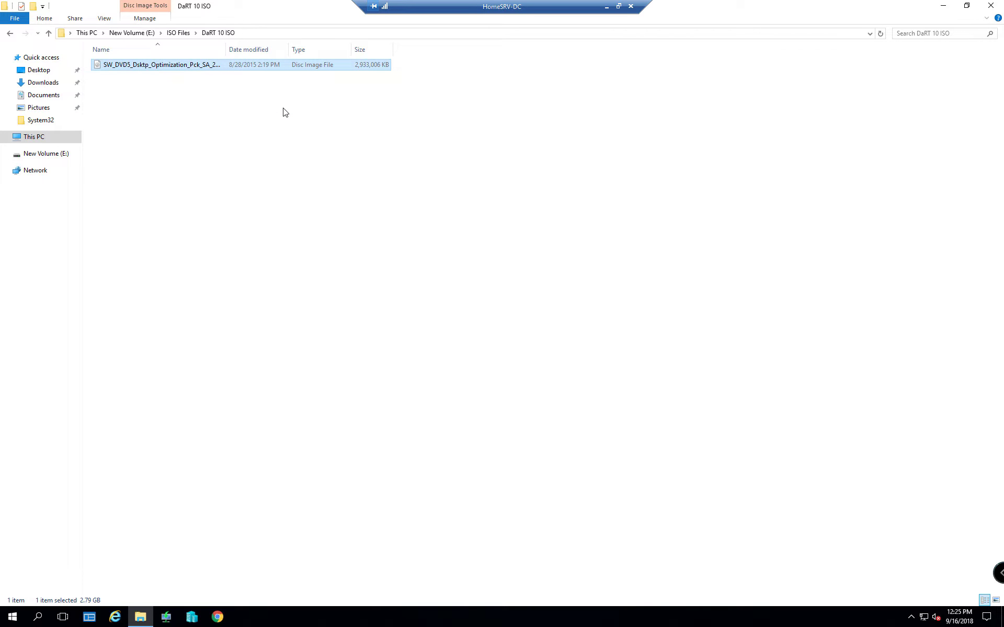
drag(227, 49, 400, 74)
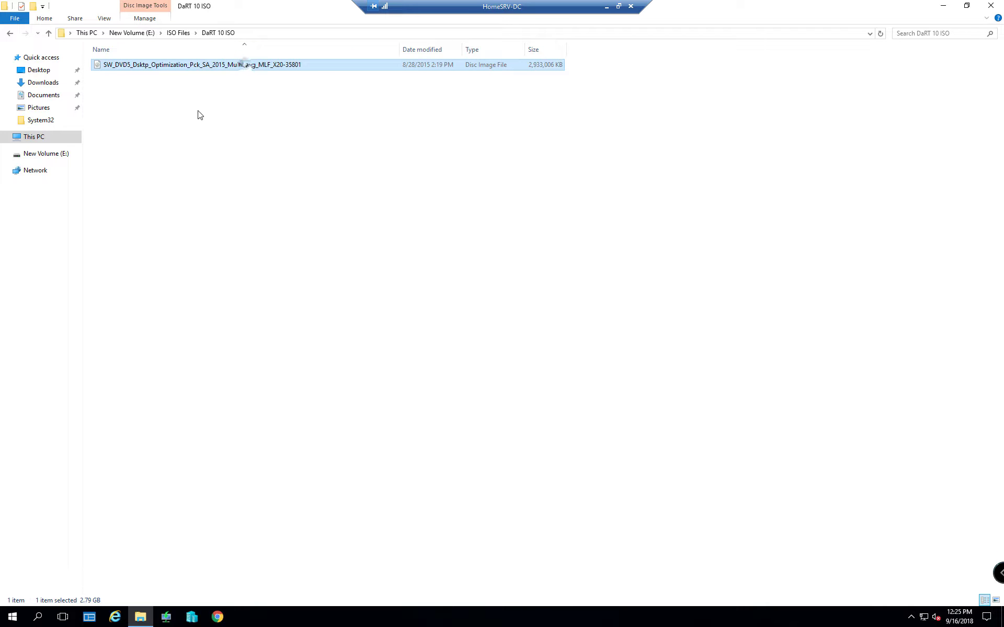
key(F2)
key(Return)
Mount the Desktop Optimization Pack disc image and open its DaRT folder
right_click(146, 67)
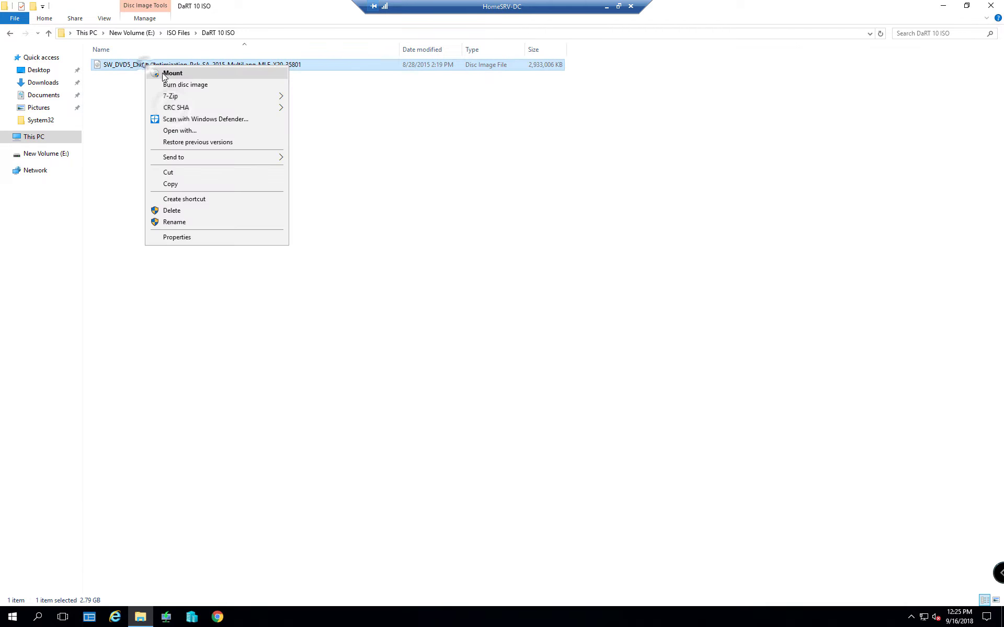
click(164, 76)
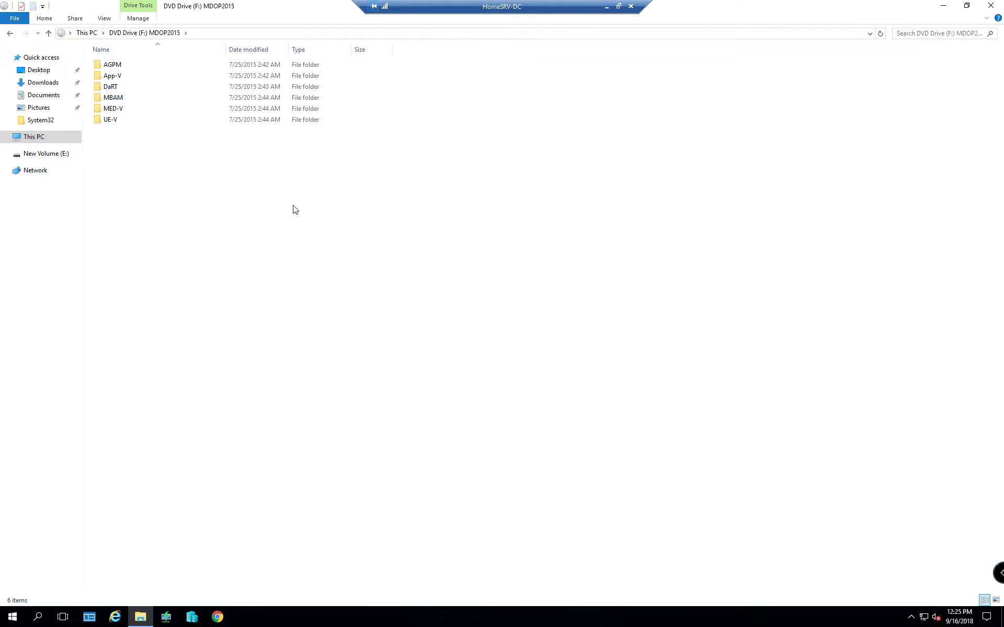
click(112, 89)
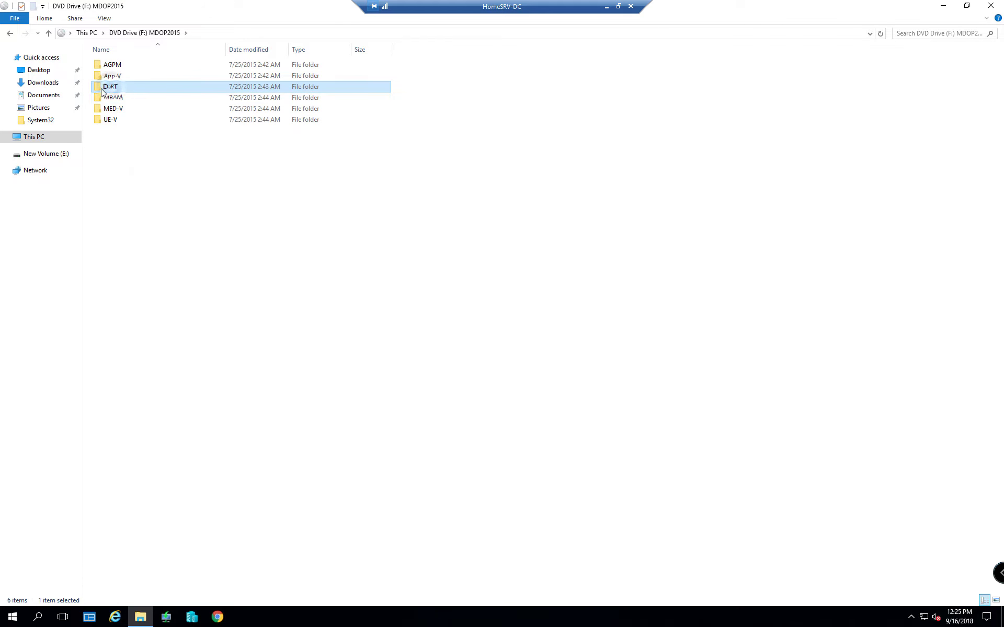
right_click(120, 90)
click(127, 94)
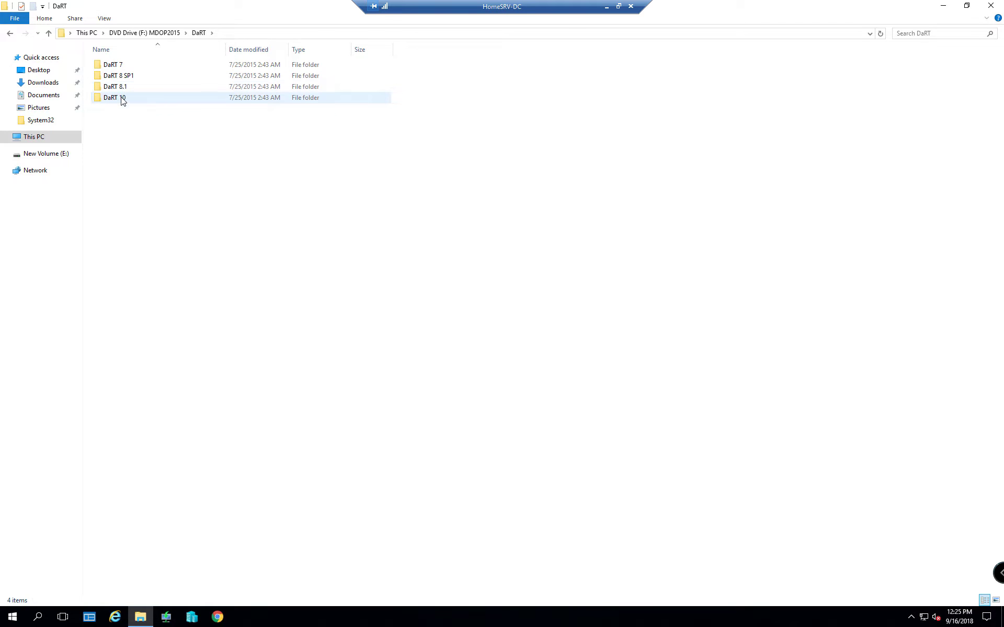
Open DaRT 10\Installers\en-us\x64 to reach the MSDaRT100 installer
right_click(120, 97)
click(137, 106)
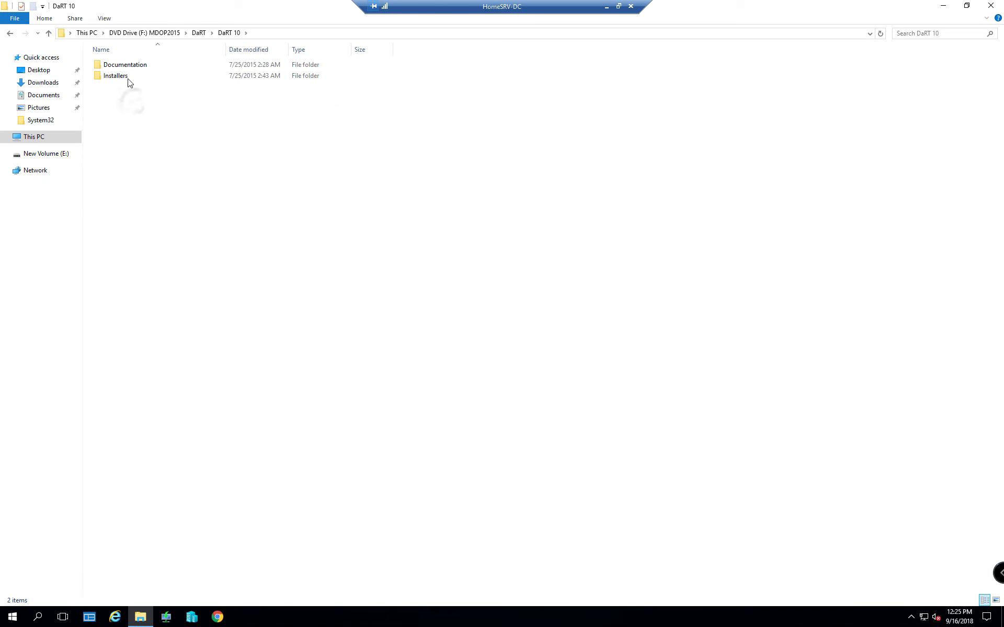
right_click(113, 78)
click(126, 82)
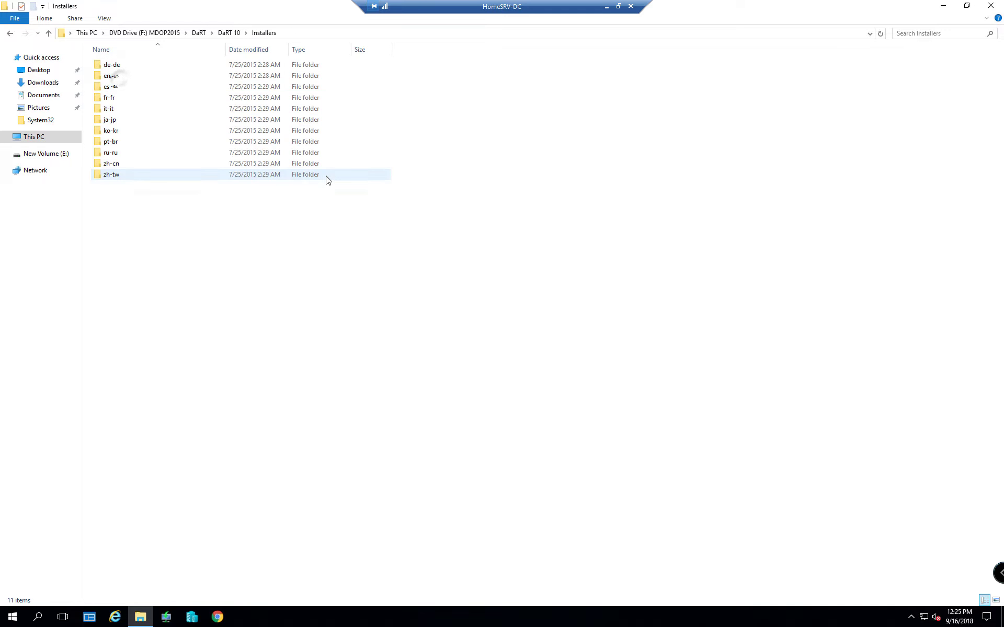
right_click(121, 79)
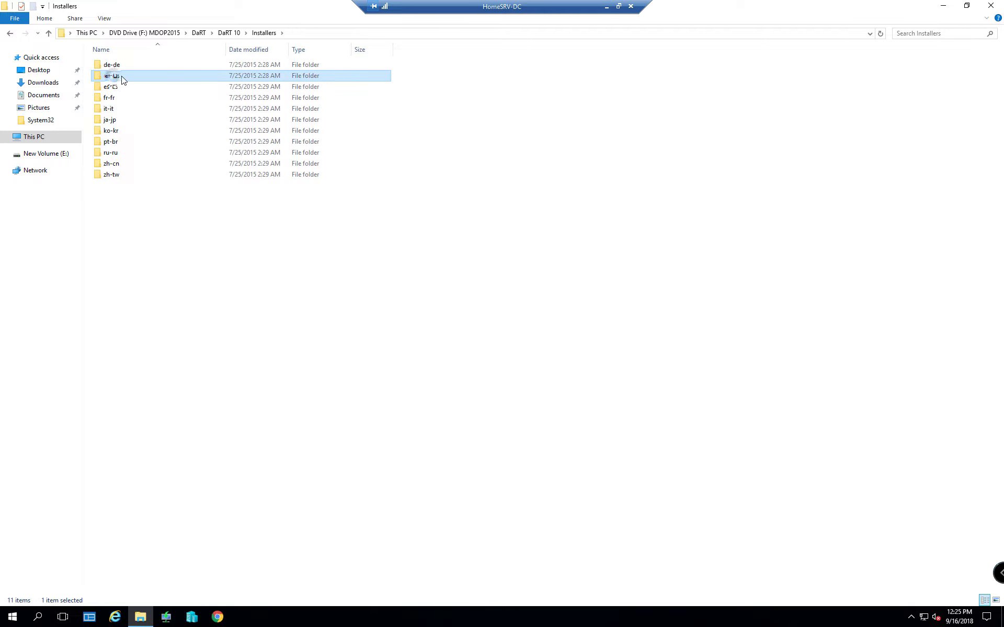
click(137, 85)
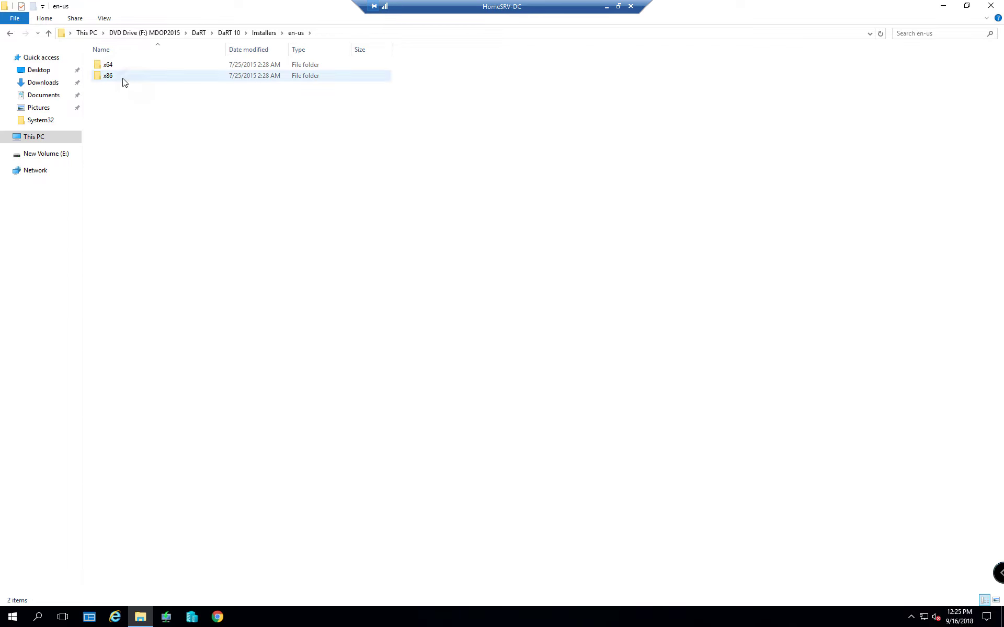
double_click(115, 67)
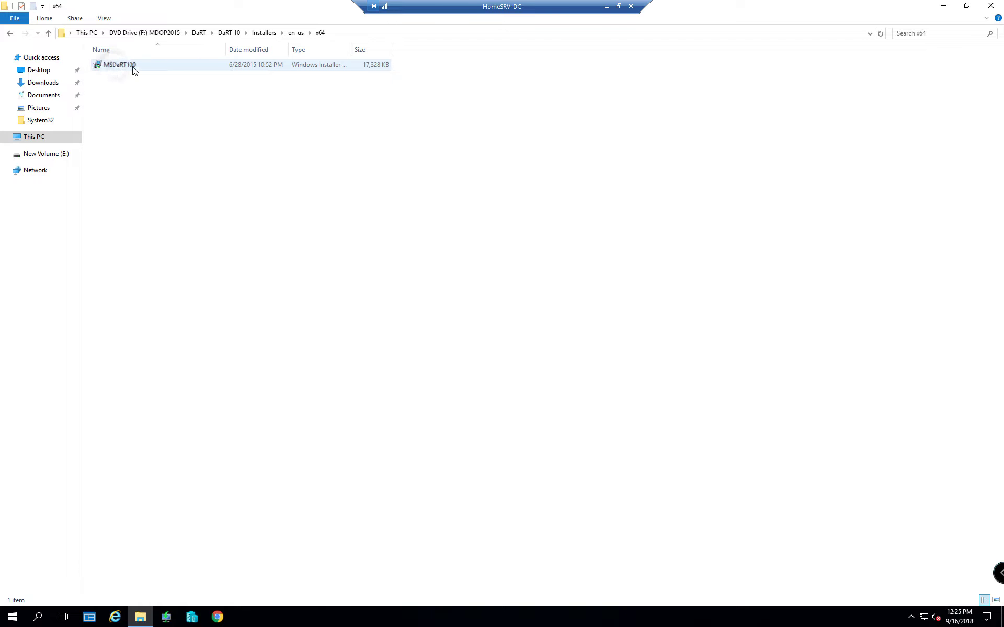
Run MSDaRT100, accept the DaRT 10 license and pass the Microsoft Update page
double_click(134, 69)
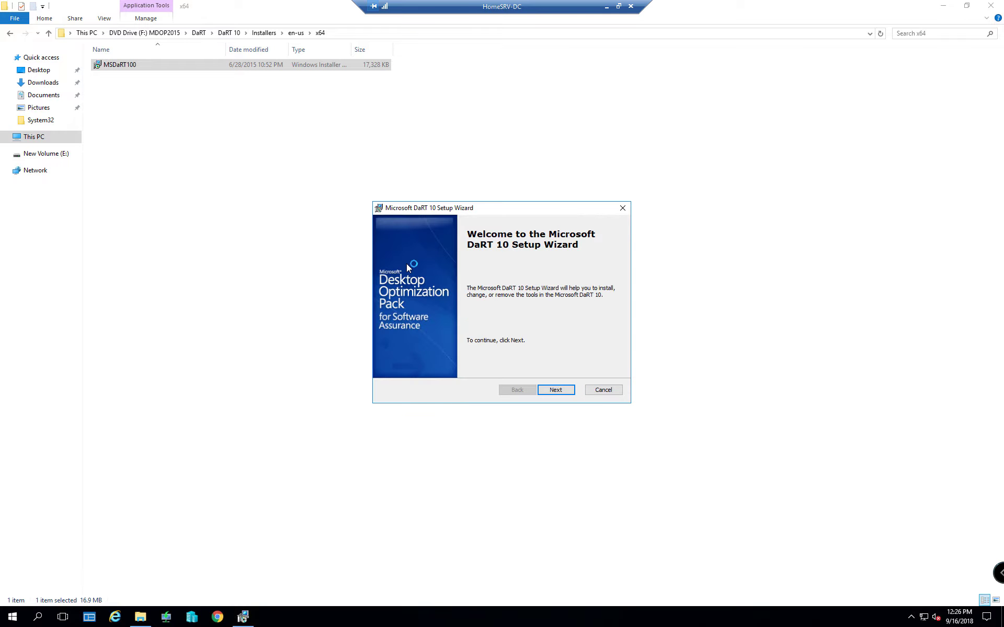
click(563, 390)
click(564, 393)
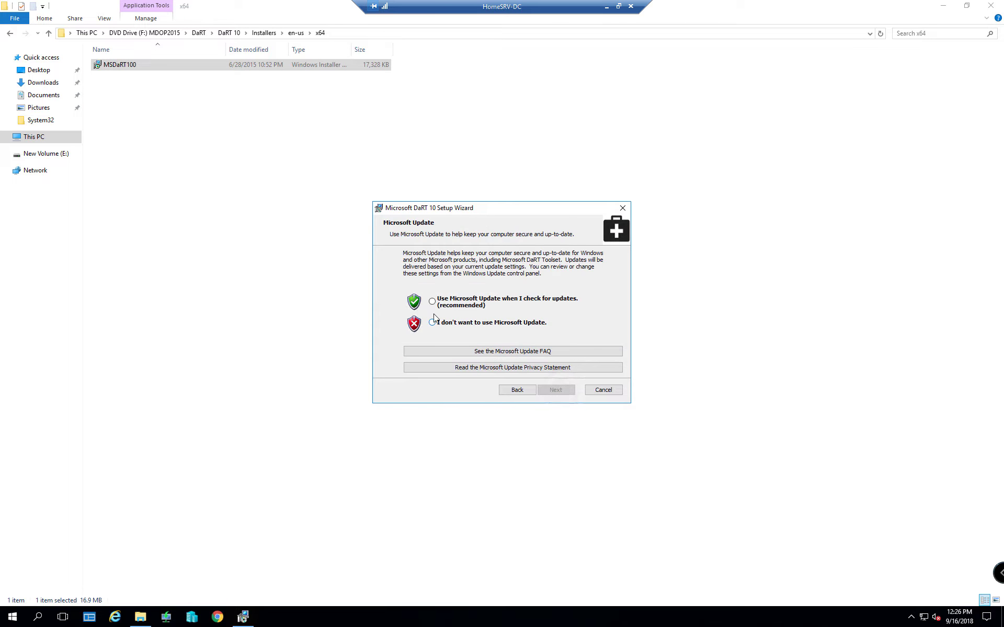
click(555, 390)
drag(477, 207, 361, 224)
Install DaRT 10 with the default folder and tools, then start DaRT Recovery Image
click(446, 408)
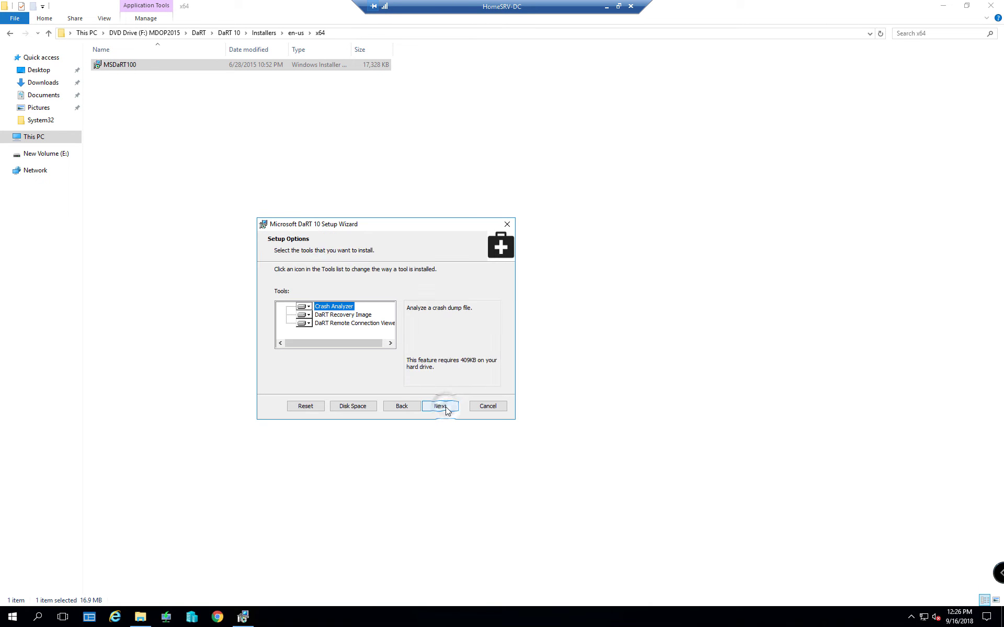
click(446, 407)
click(446, 408)
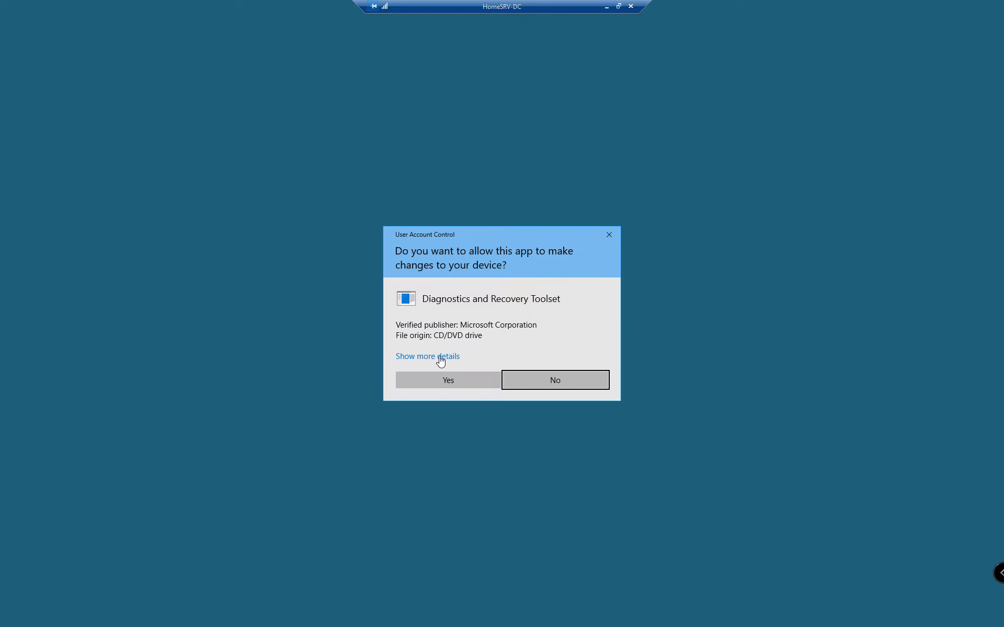
click(445, 379)
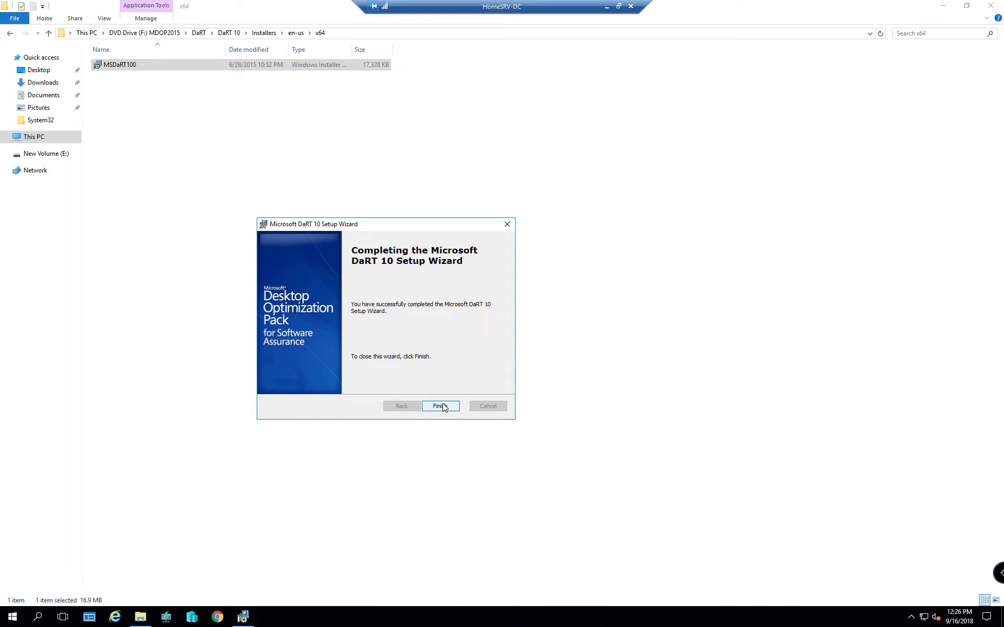
click(442, 407)
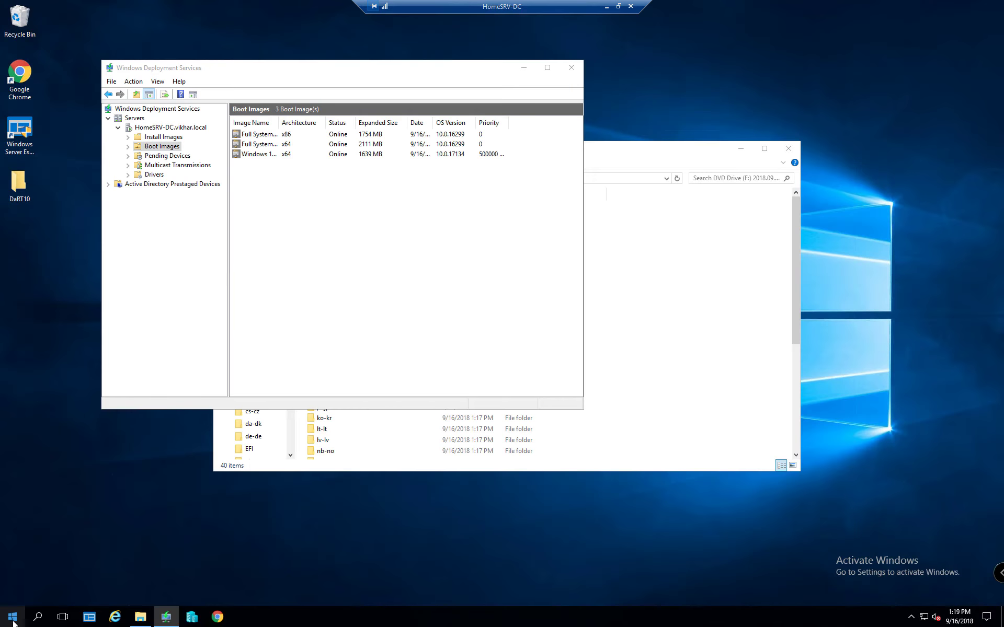
click(13, 621)
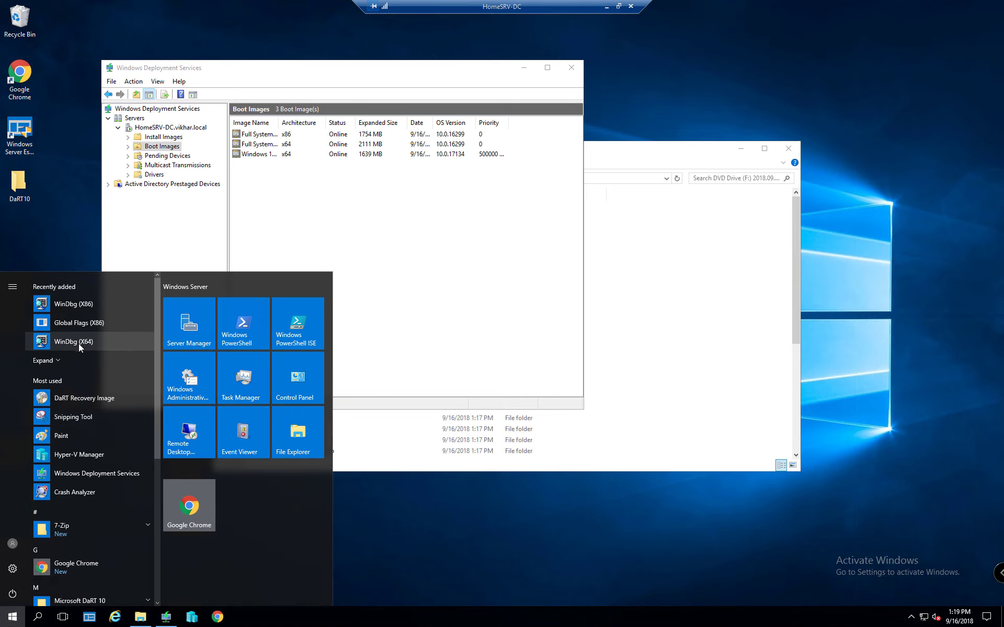
click(79, 398)
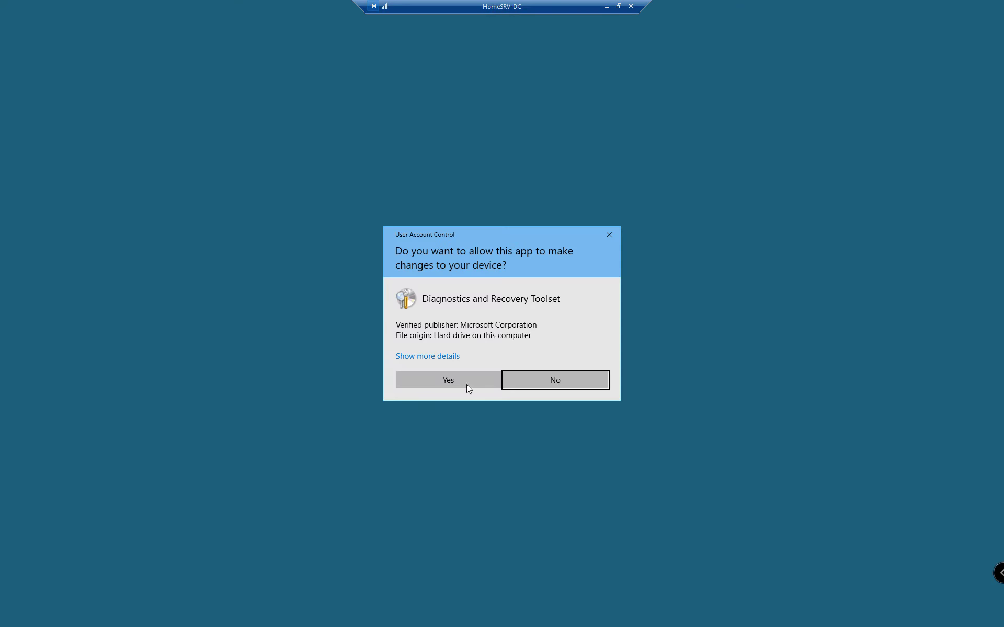
Approve DaRT Recovery Image and try deleting the DaRT10 disc image from the desktop
click(467, 384)
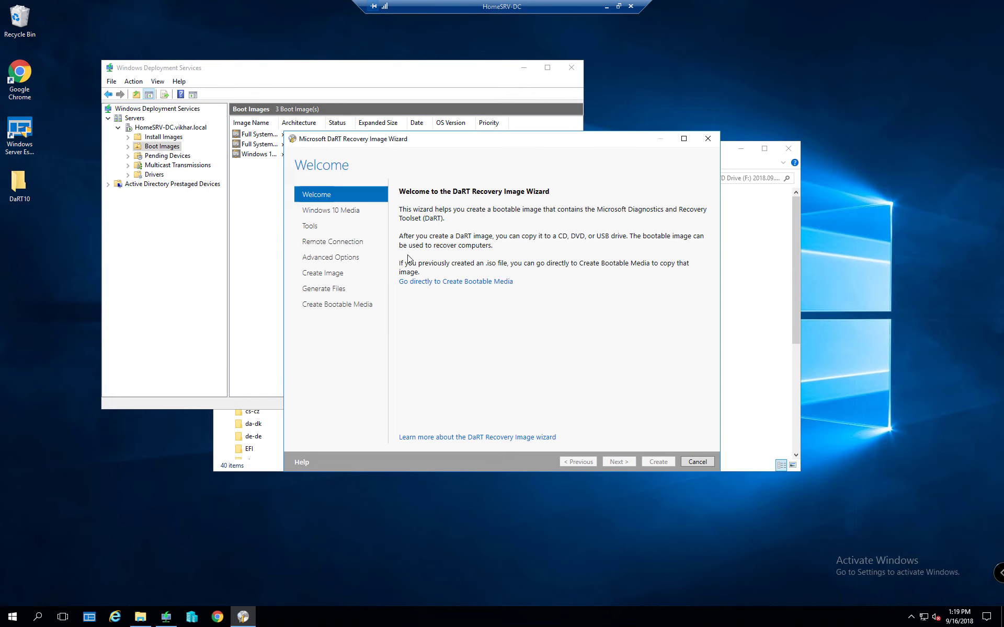
click(523, 68)
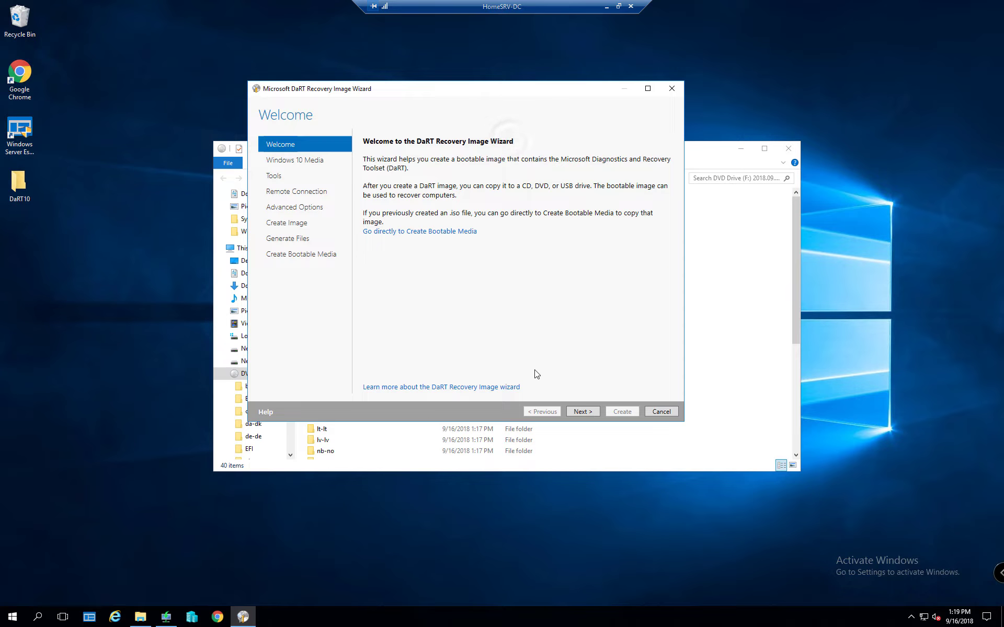
click(18, 184)
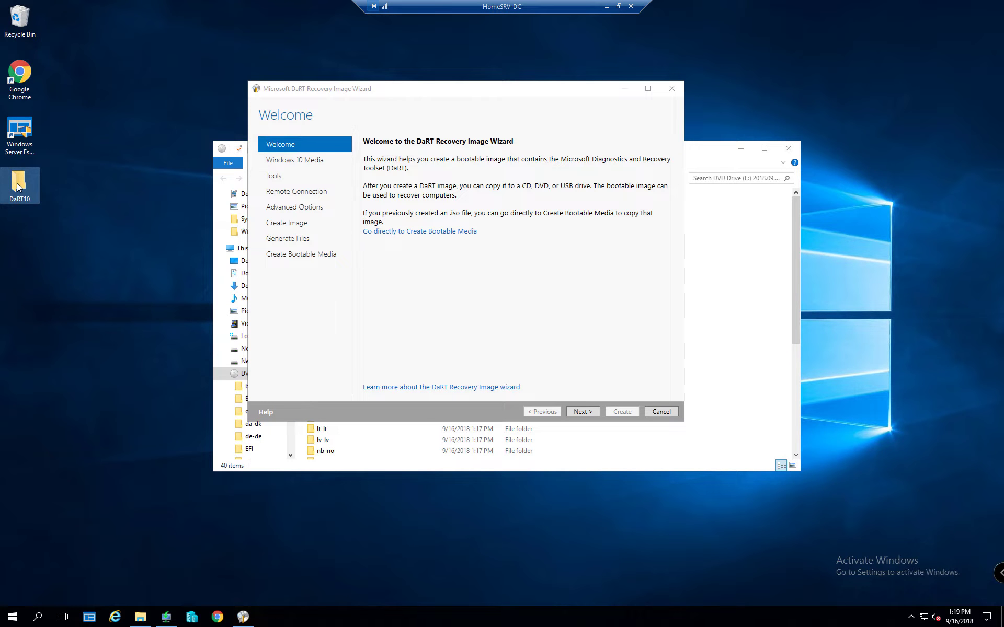
key(Delete)
click(207, 273)
Eject DVD Drive (F:) so the DaRT10 image deletes, then cancel the recovery image wizard
click(710, 292)
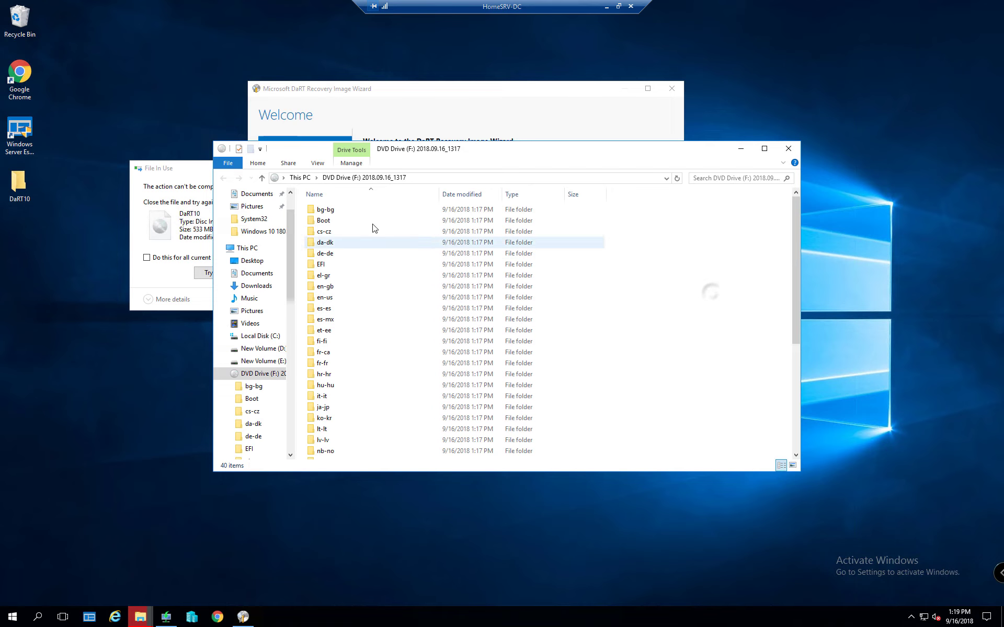
right_click(251, 378)
click(277, 477)
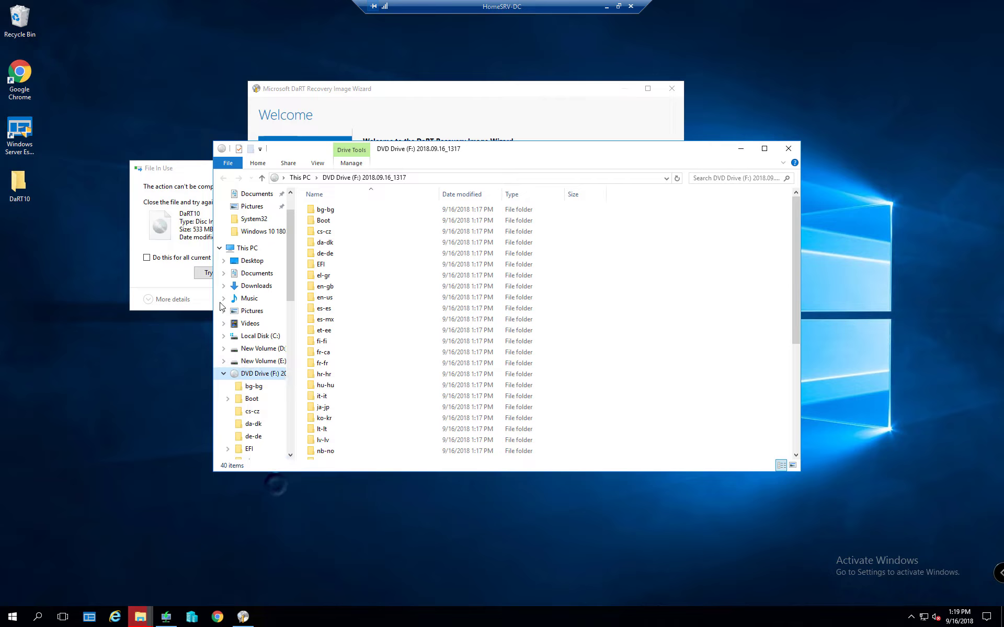
click(204, 272)
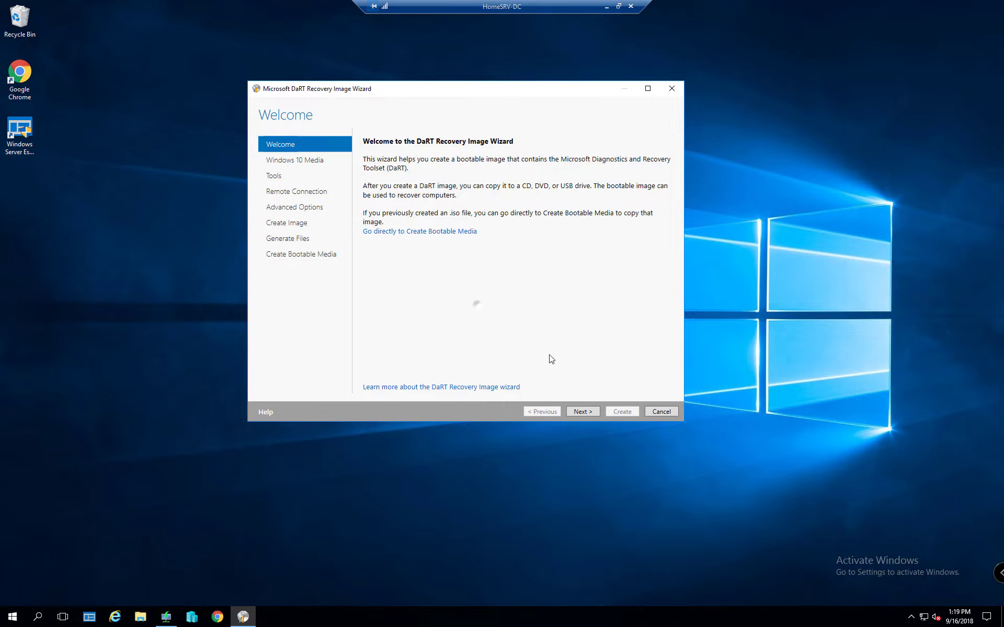
click(582, 413)
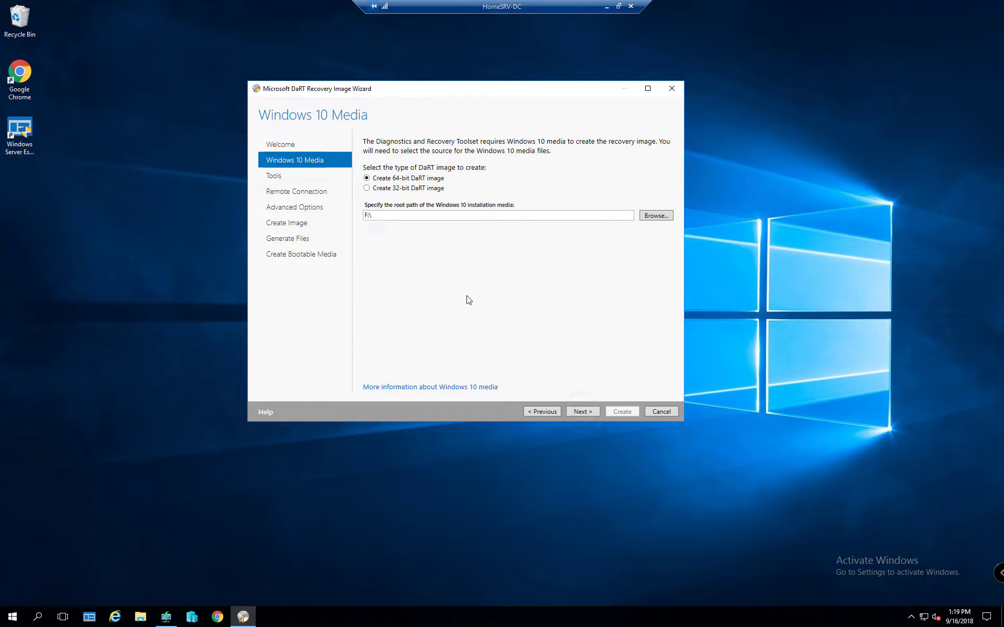
click(647, 410)
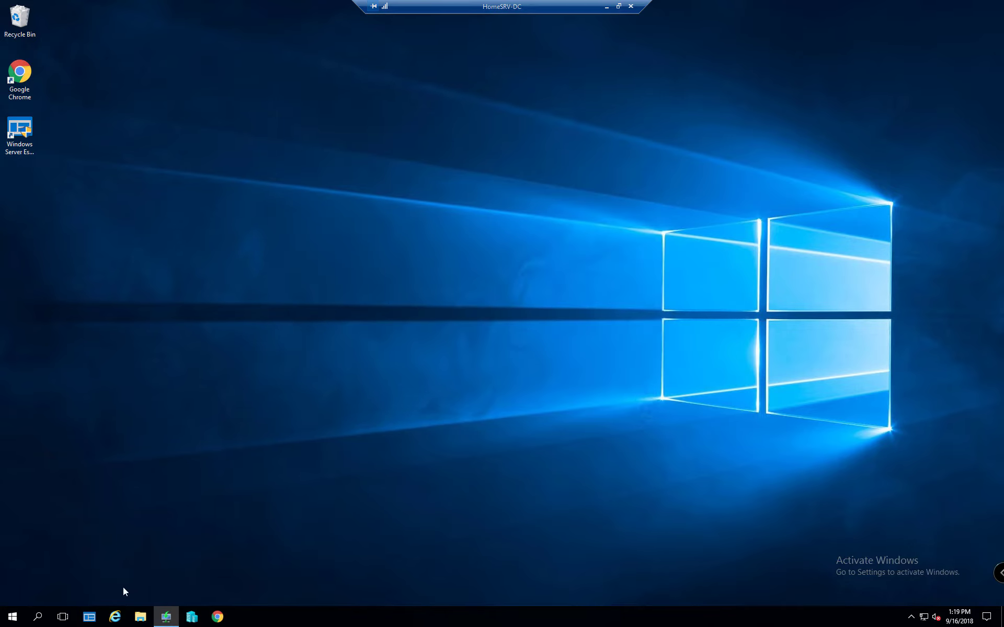
Relaunch DaRT Recovery Image as administrator and advance to the Windows 10 Media page
click(13, 617)
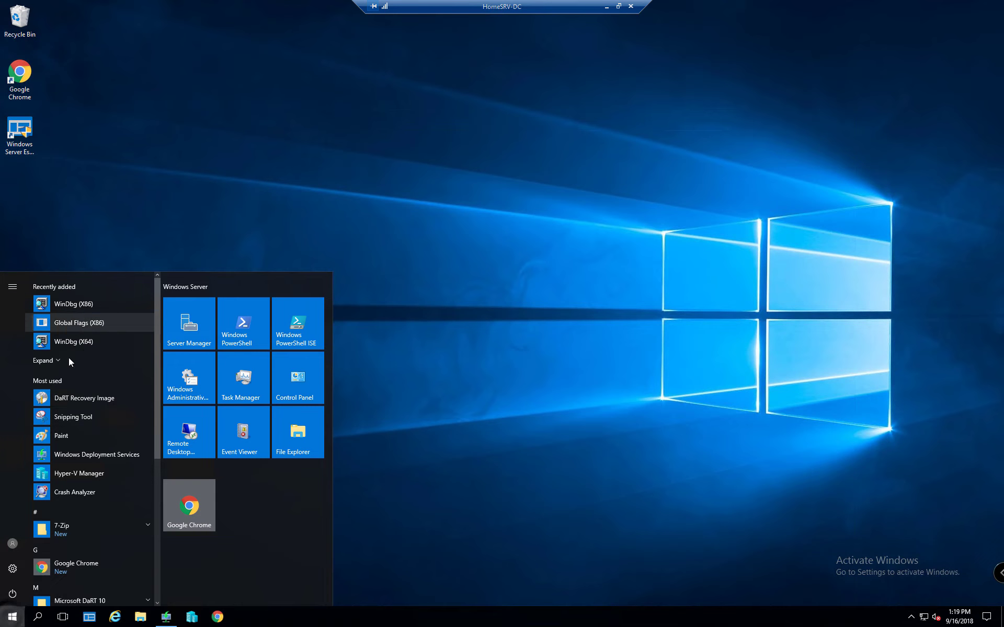
click(83, 397)
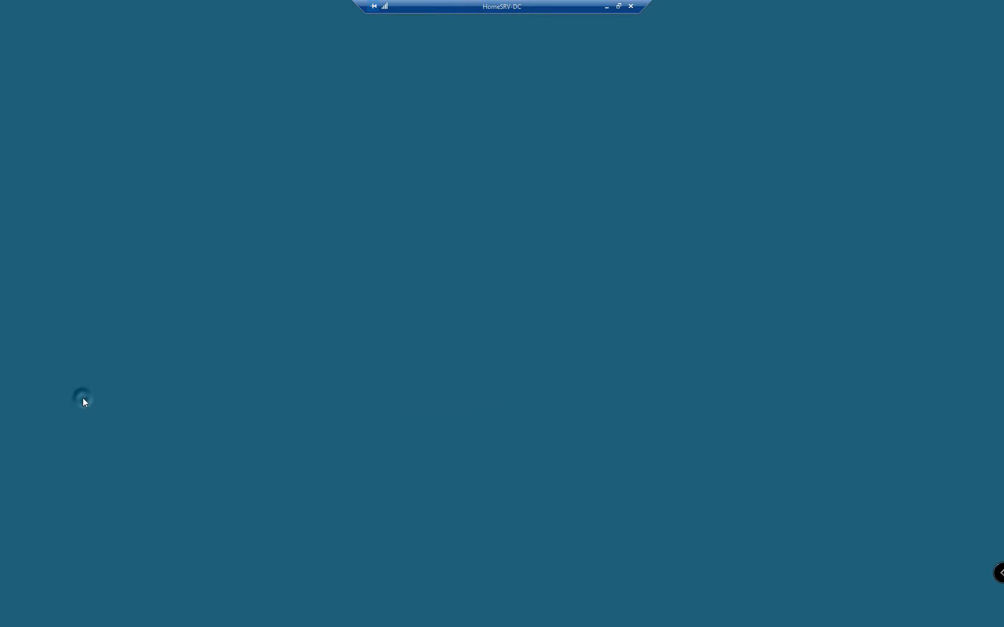
click(448, 377)
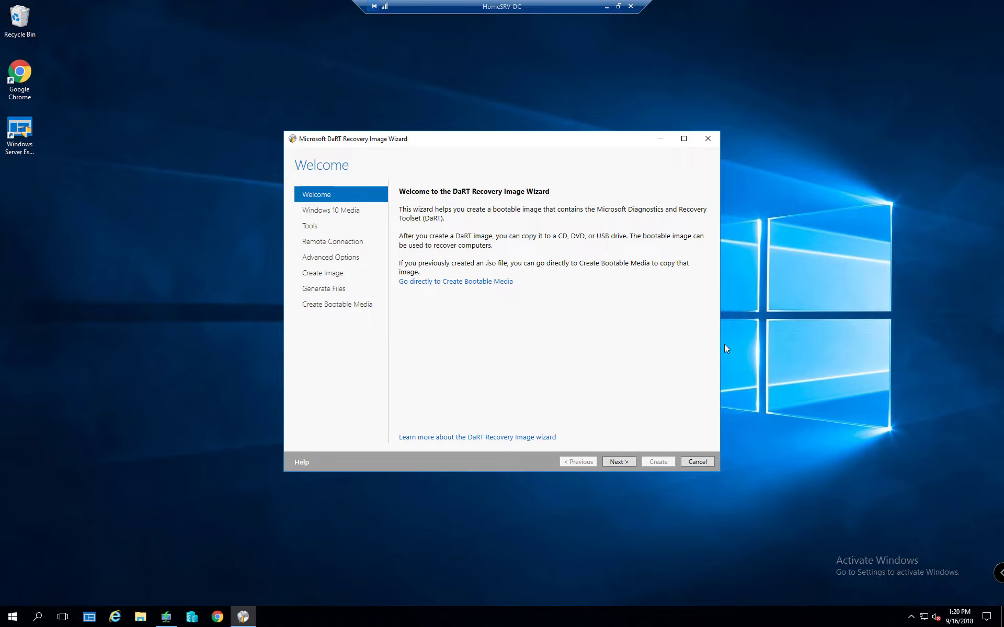
click(615, 461)
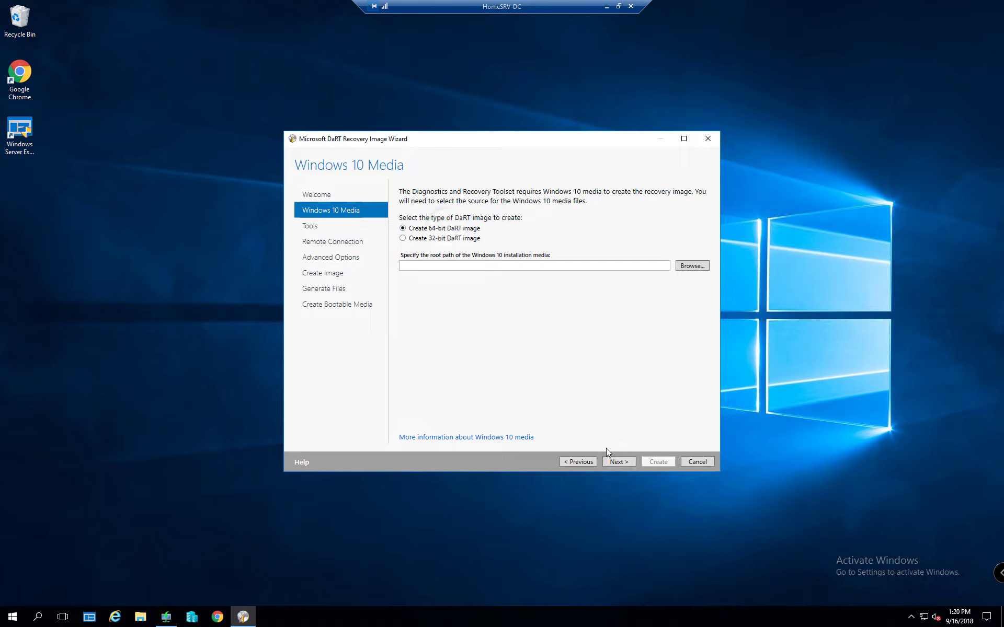
Look for the Windows 10 installation media in E:\ISO Files using a new File Explorer window
click(616, 462)
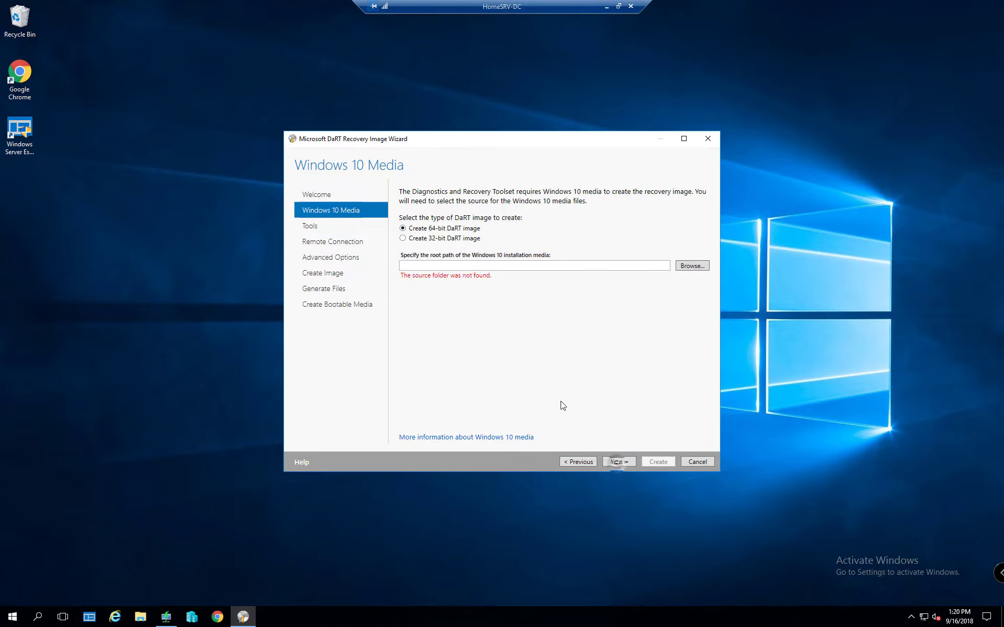
click(691, 265)
key(super+e)
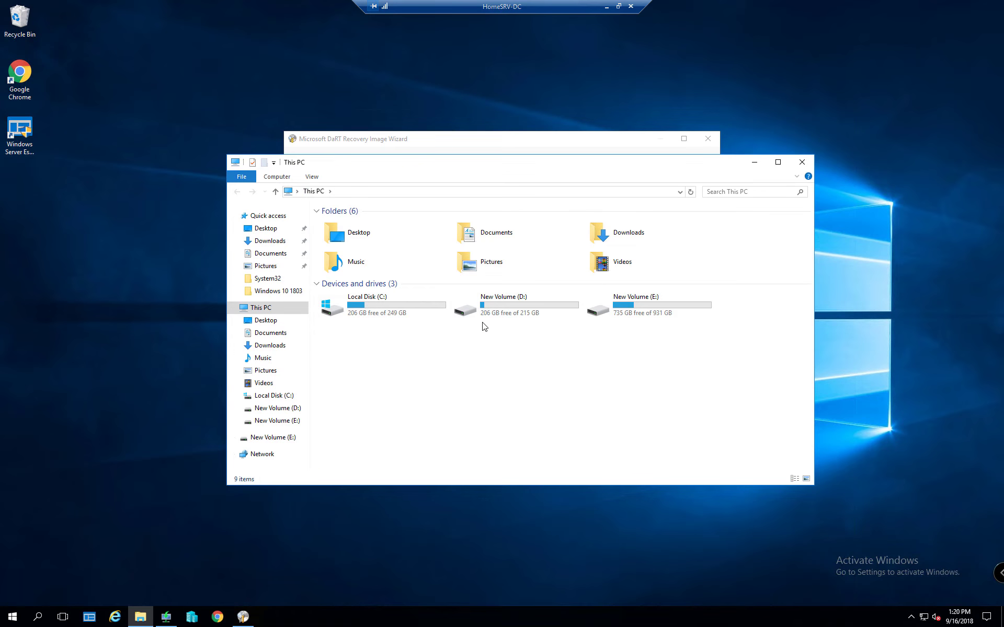
double_click(599, 305)
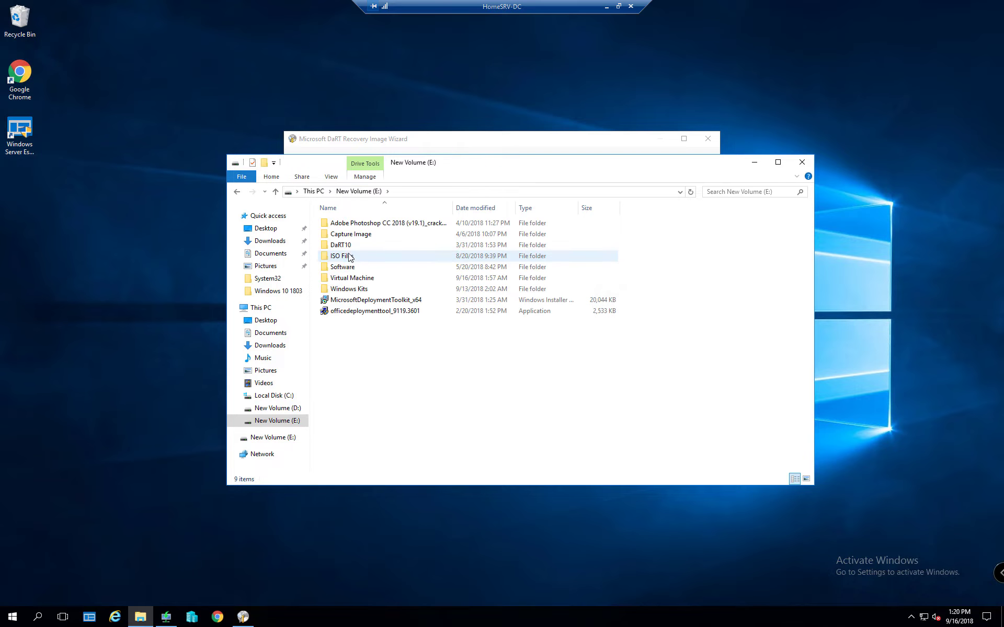
double_click(349, 256)
click(355, 224)
double_click(355, 224)
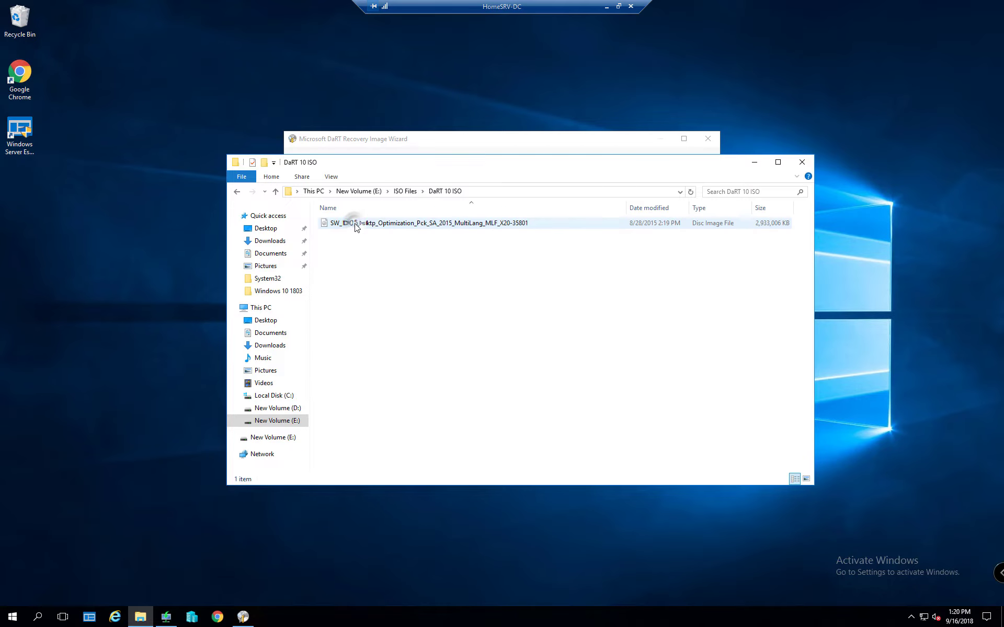
click(354, 224)
right_click(343, 223)
click(330, 248)
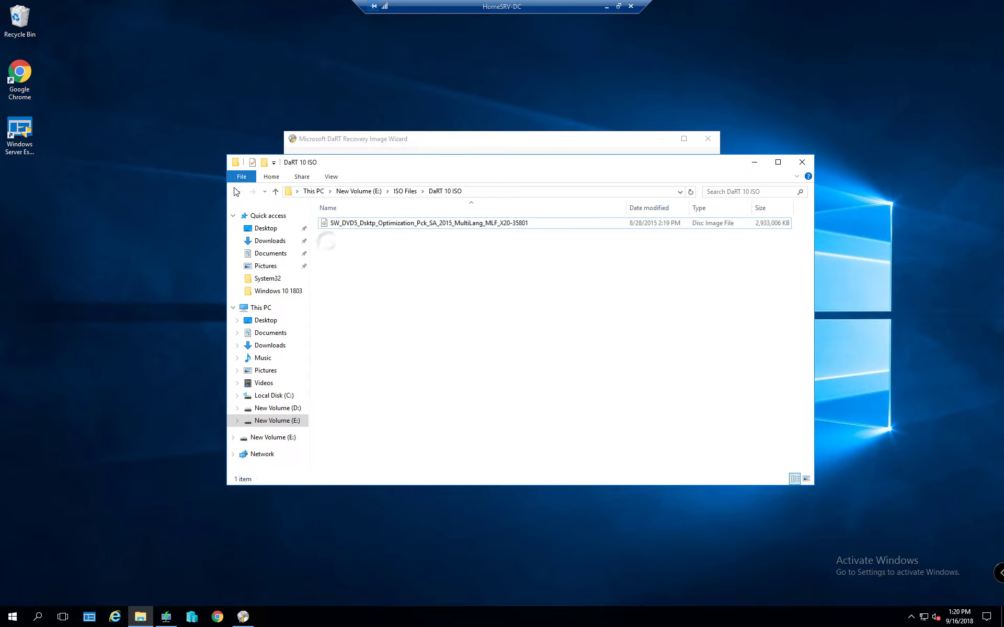
key(alt+Left)
Mount the ISO in E:\ISO Files\Windows 10\Windows 10 1803 as drive F:
double_click(358, 270)
double_click(359, 234)
click(402, 225)
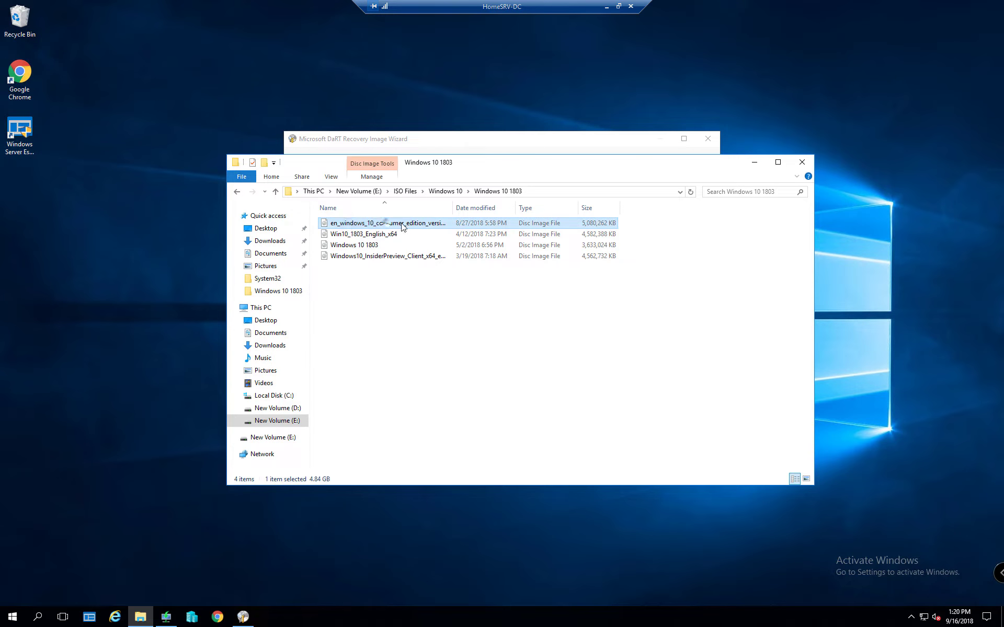
right_click(432, 223)
click(458, 210)
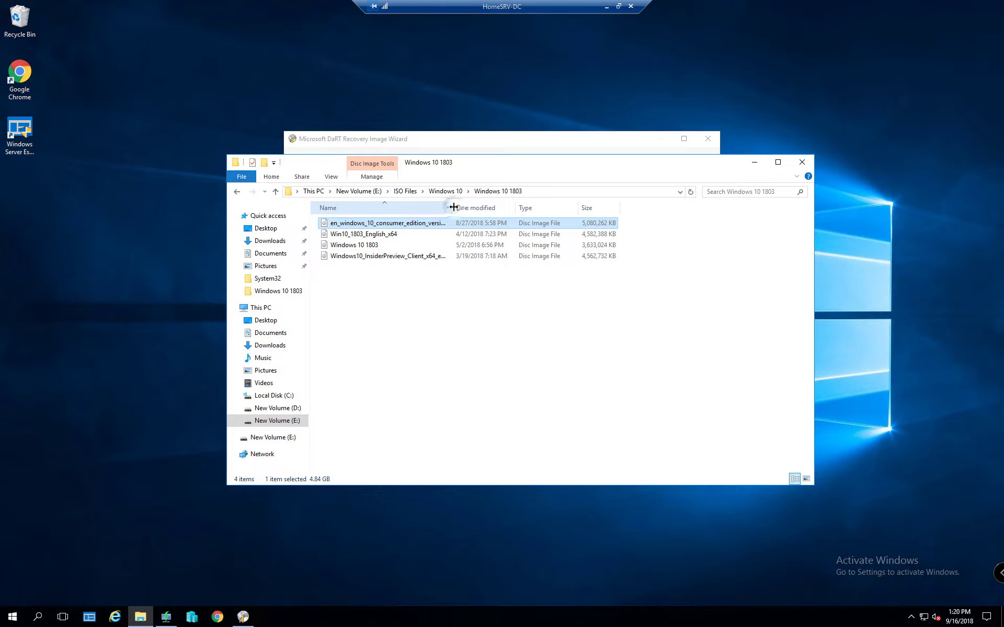
double_click(452, 208)
right_click(456, 230)
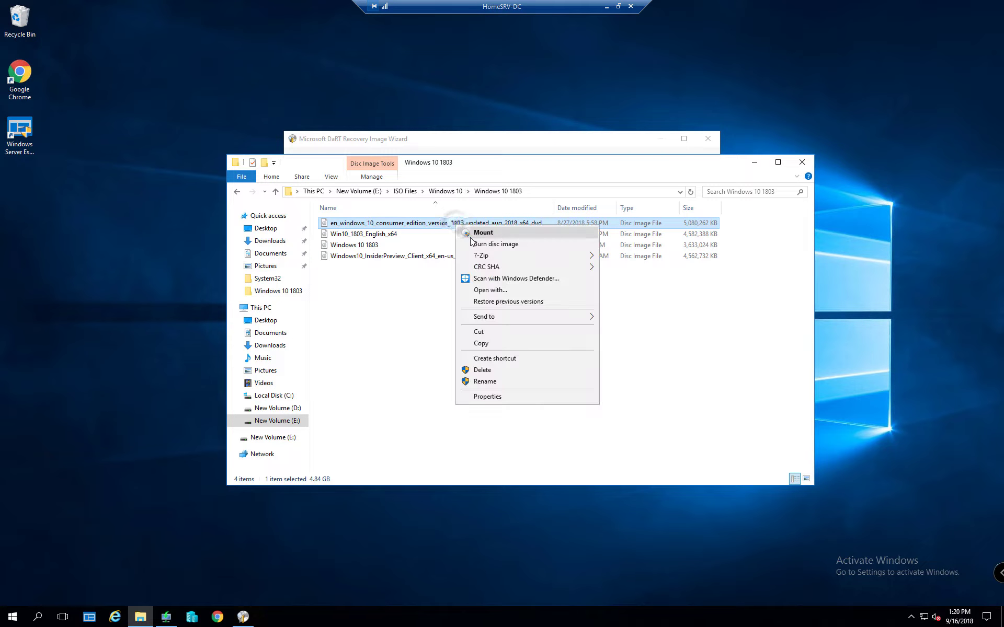
click(468, 236)
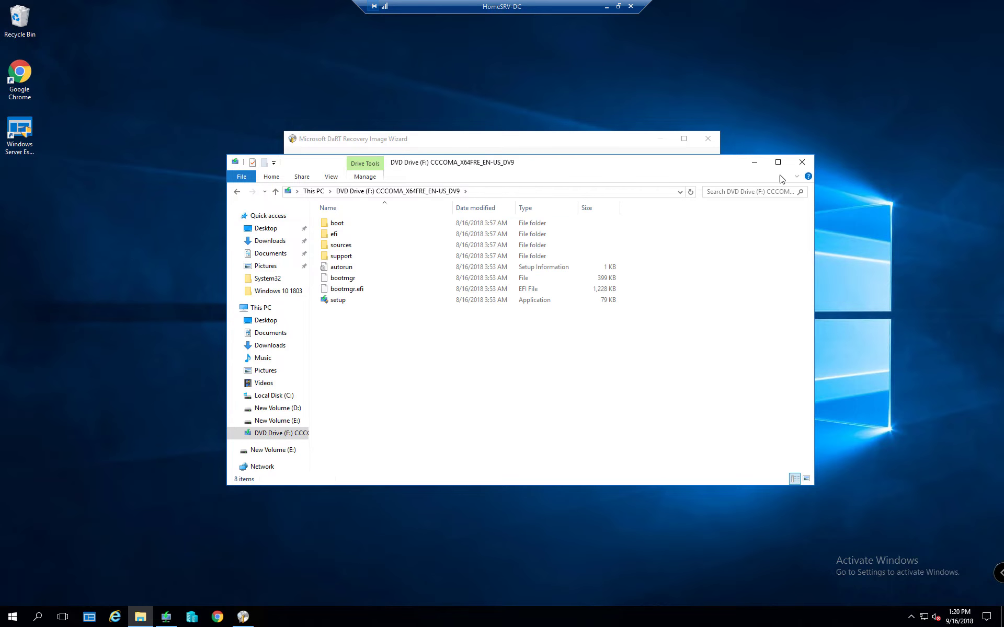
Copy F:\ from the address bar into the wizard's Windows 10 media root path
click(495, 193)
key(ctrl+c)
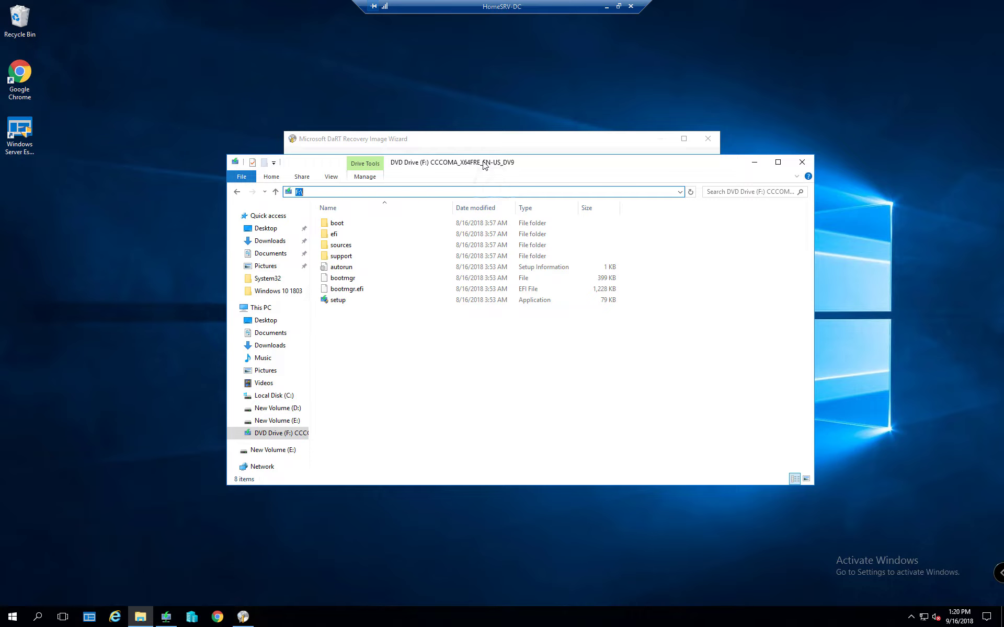
click(484, 149)
key(ctrl+v)
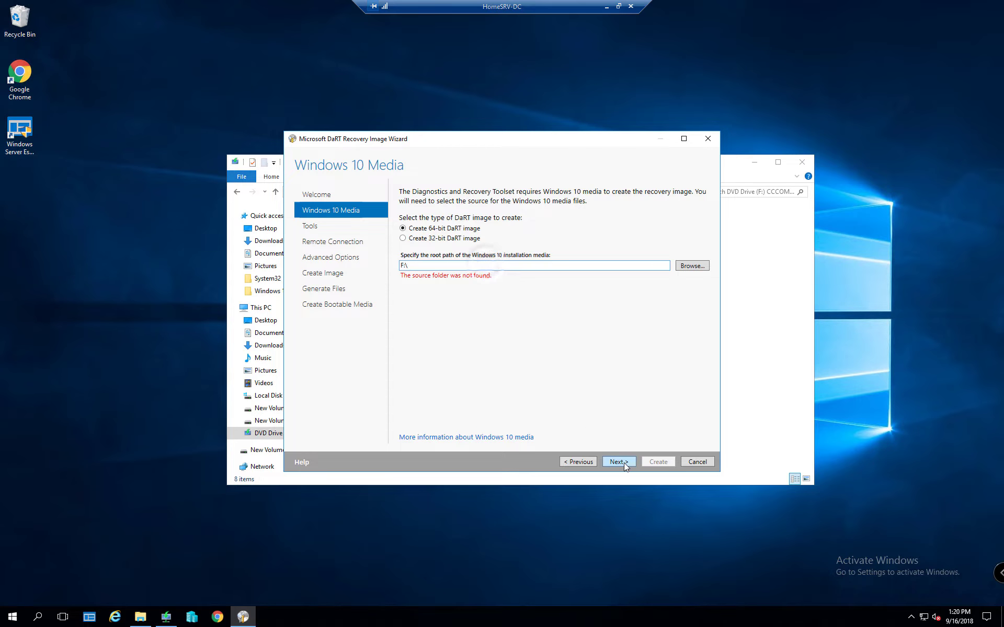
Continue past the Windows 10 media page, keeping every recovery tool selected
click(624, 463)
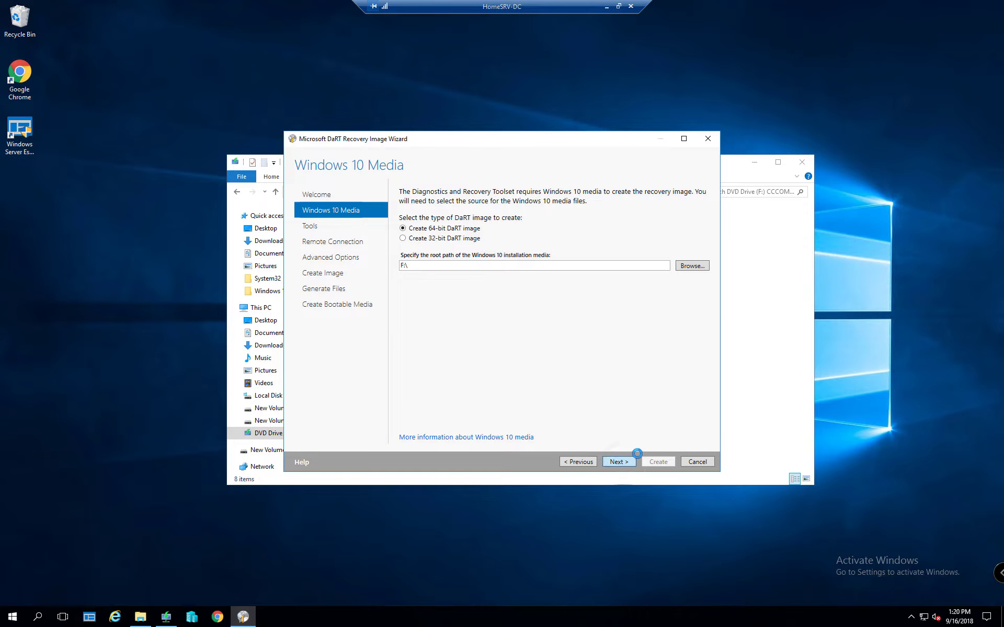
click(770, 370)
click(447, 144)
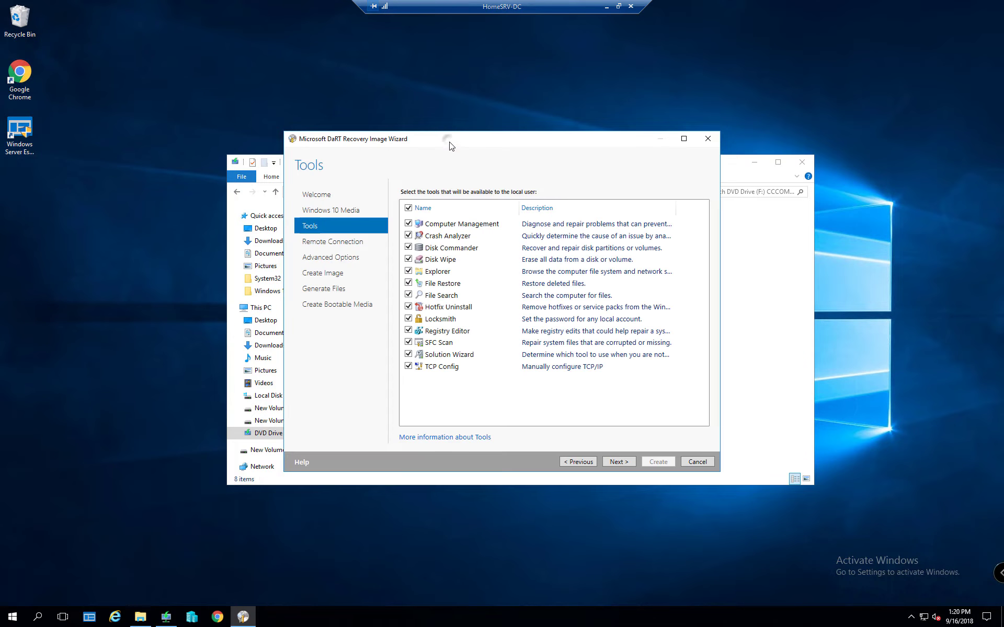
click(626, 462)
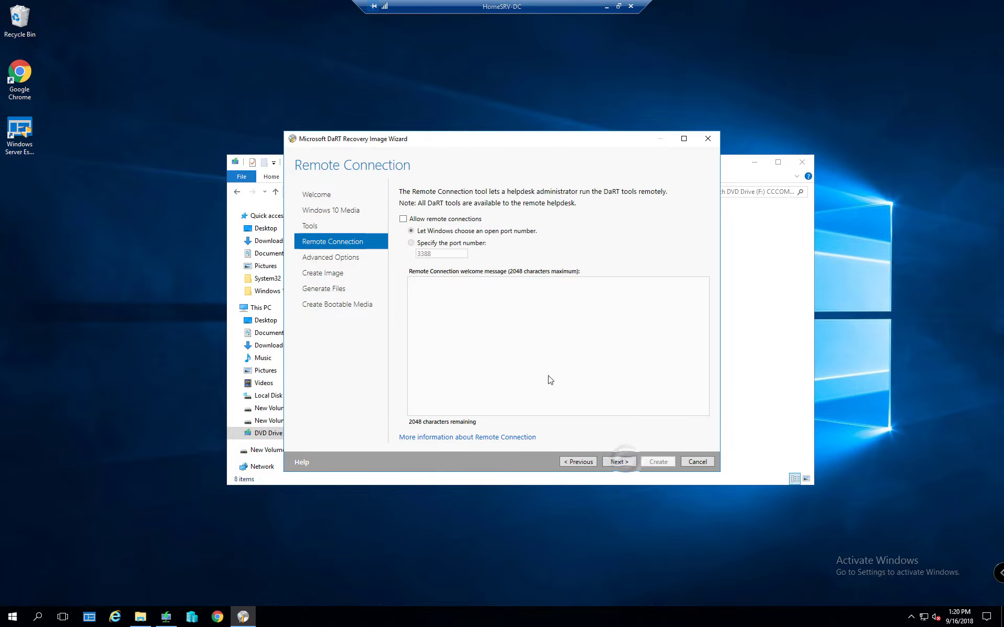
click(579, 461)
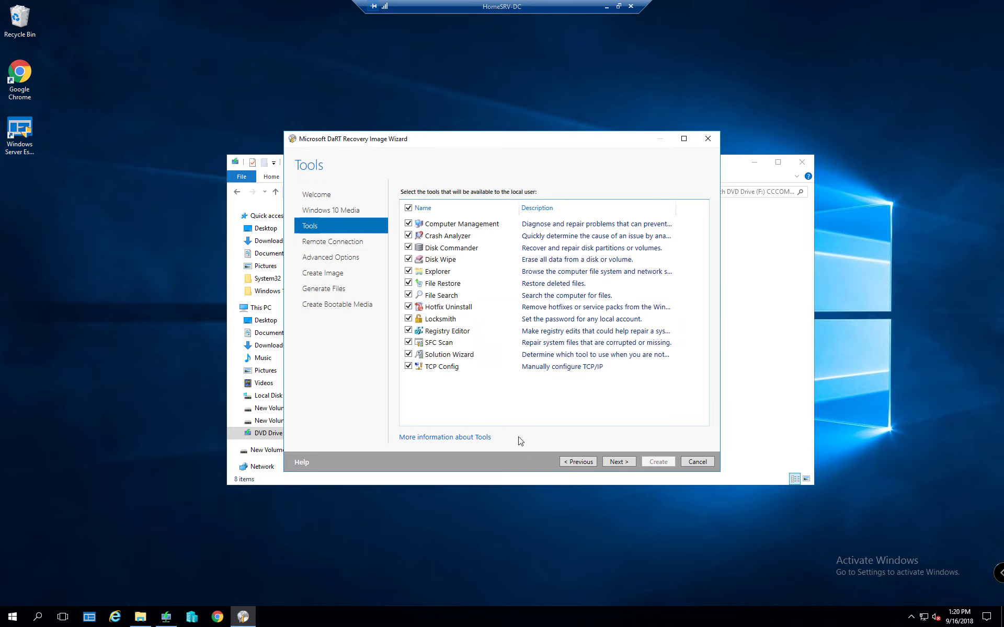
click(620, 462)
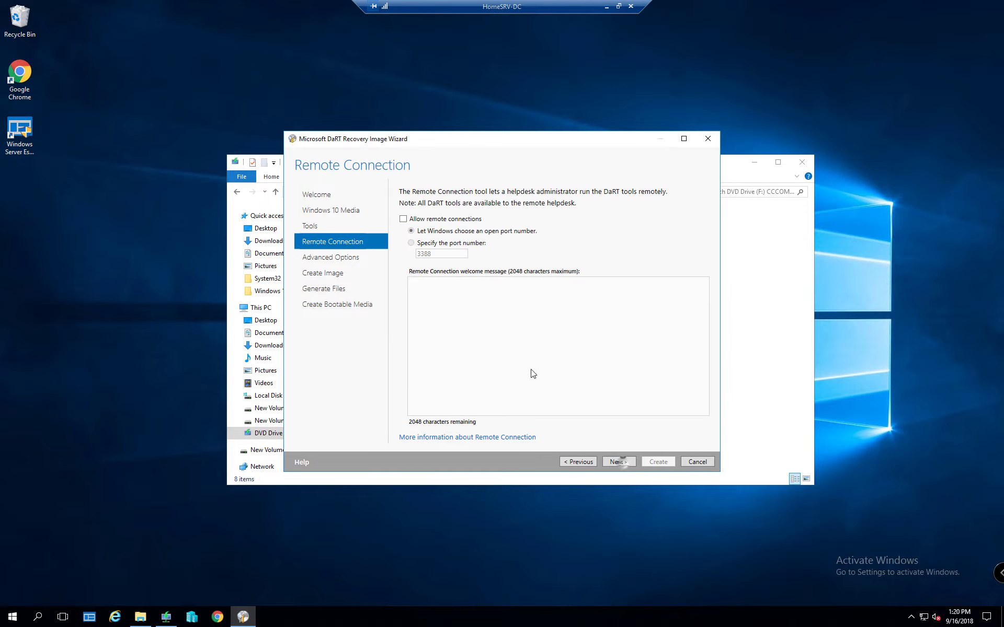
Allow remote connections and include the Windows 10 64-bit Debugging Tools for Crash Analyzer
click(403, 219)
click(619, 461)
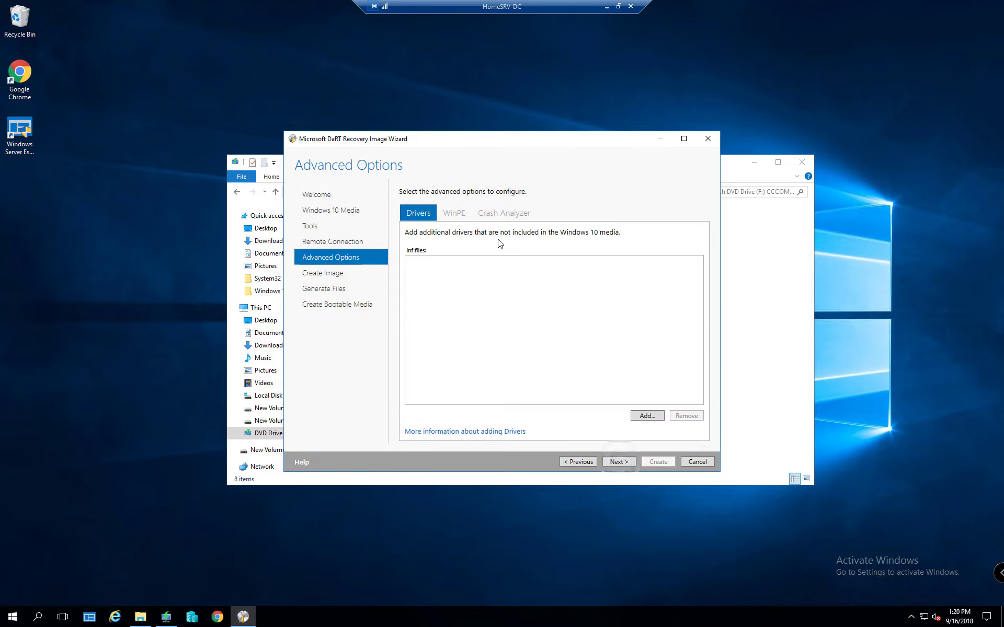
click(503, 213)
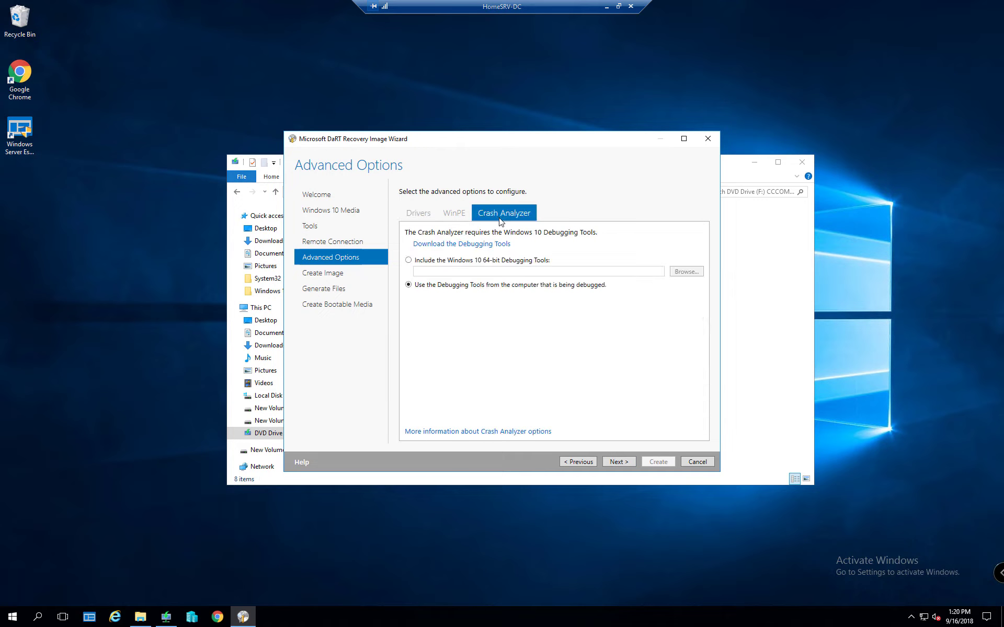
click(470, 260)
Set the debugging tools path to C:\Program Files (x86)\Windows Kits\10\Debuggers\x64, then continue to Create Image
click(685, 271)
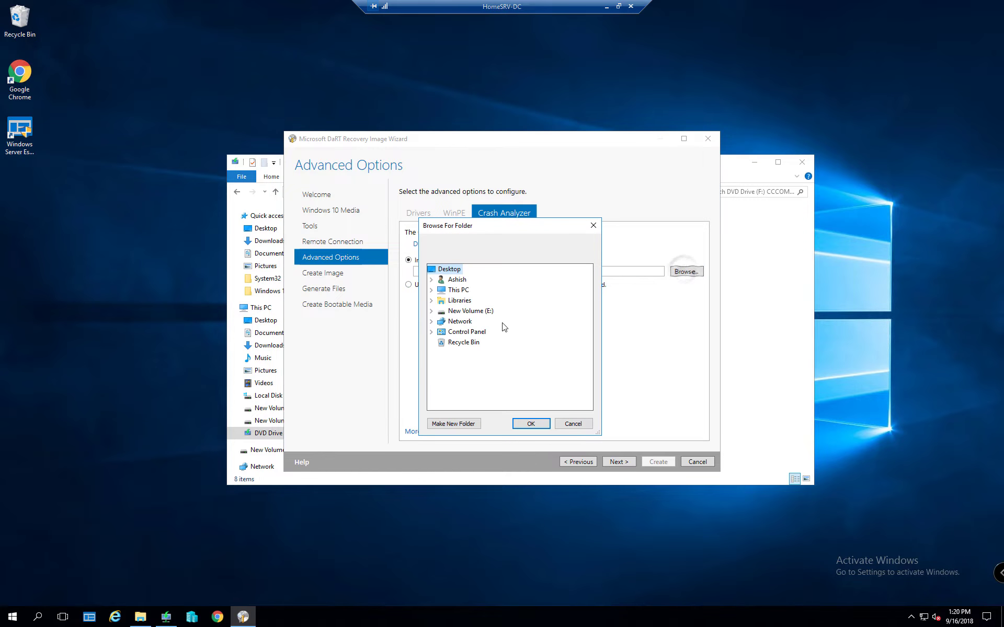
double_click(444, 290)
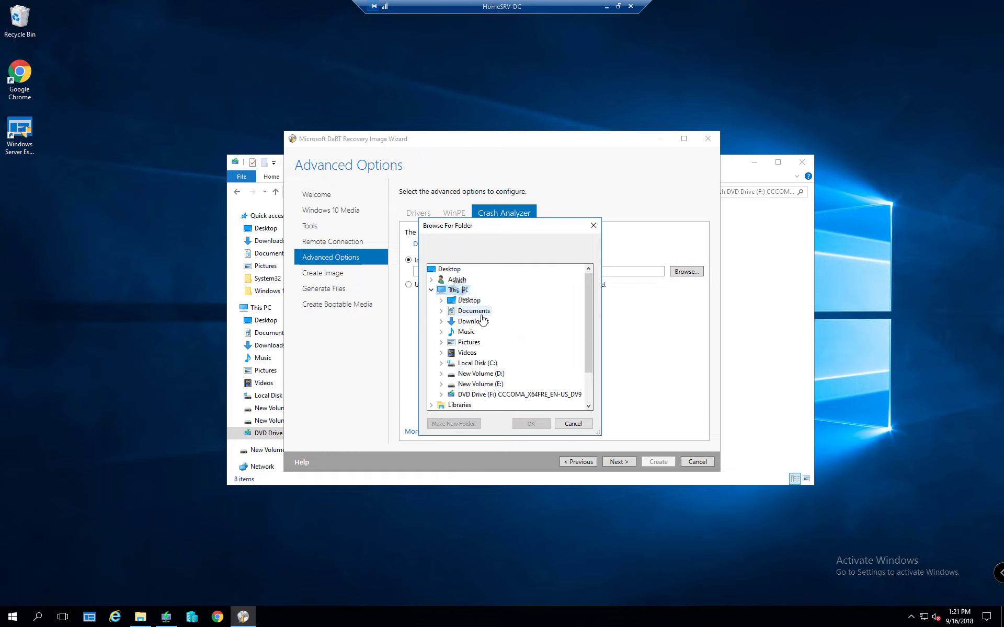
double_click(477, 363)
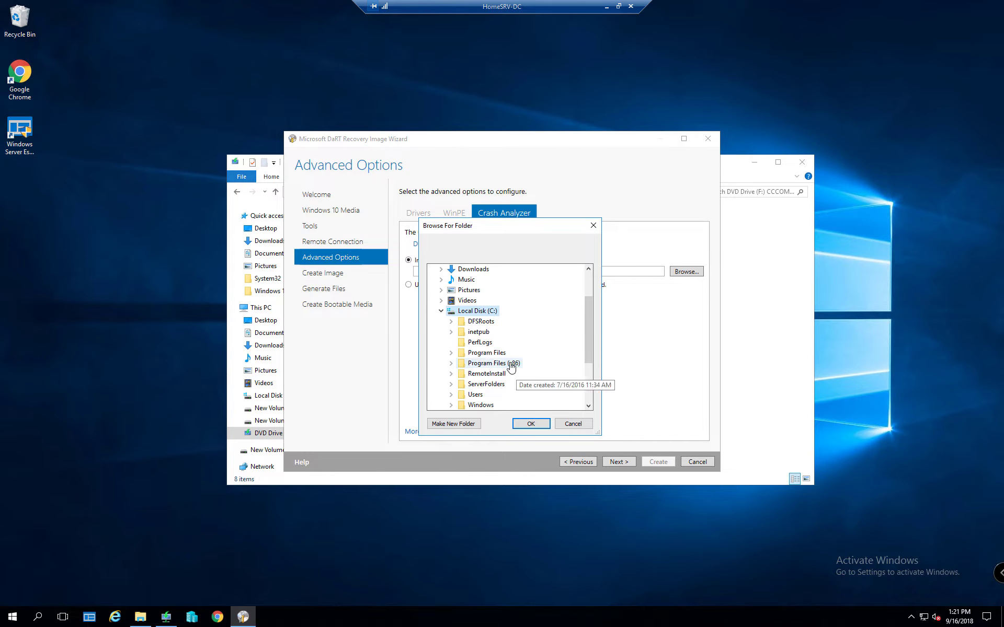
double_click(512, 366)
scroll(523, 334, down, 2)
double_click(509, 287)
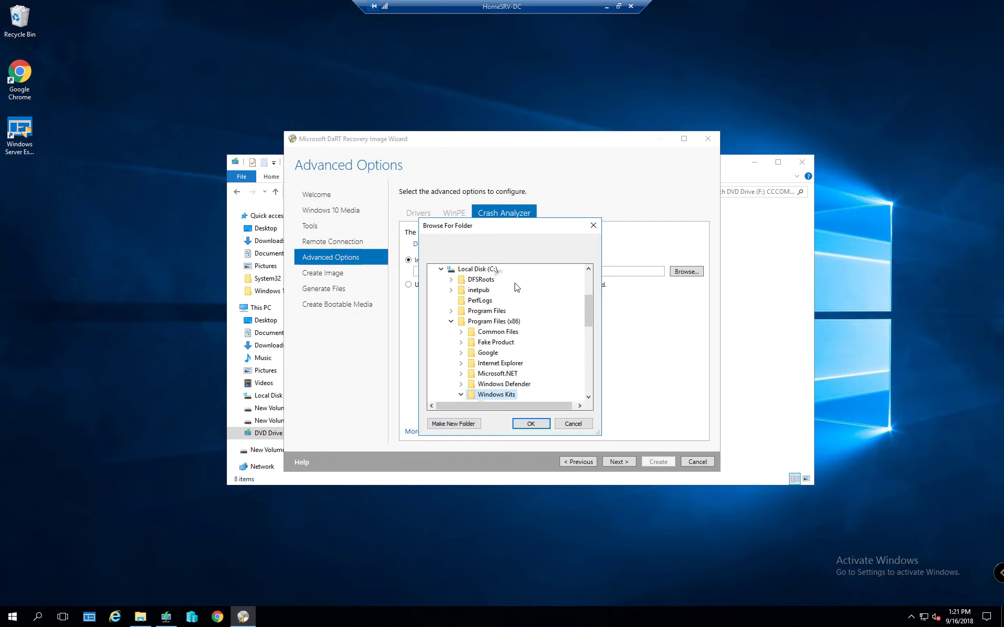
scroll(528, 371, down, 2)
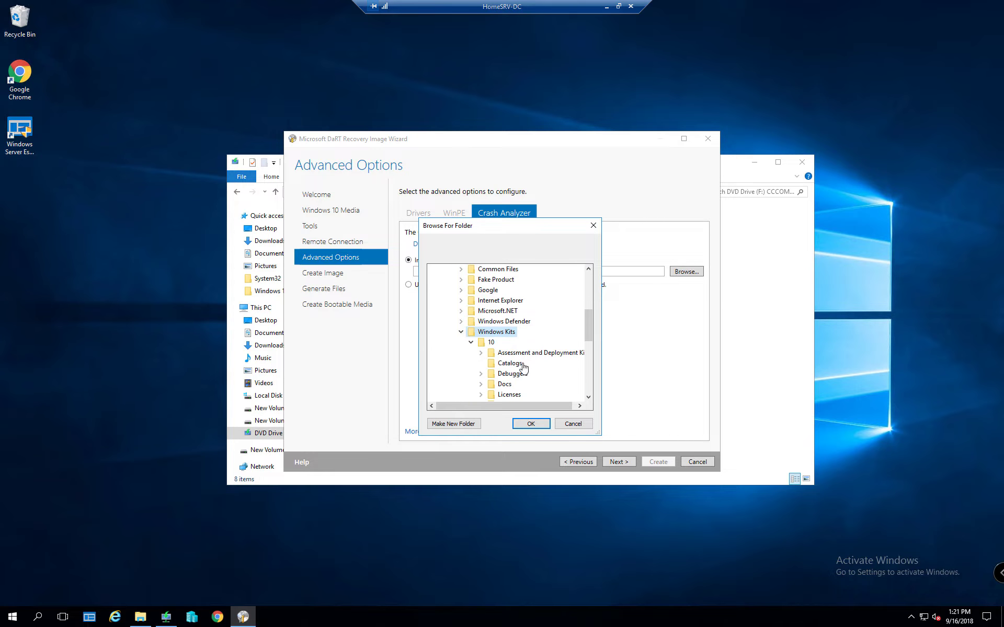
double_click(511, 373)
scroll(534, 361, down, 2)
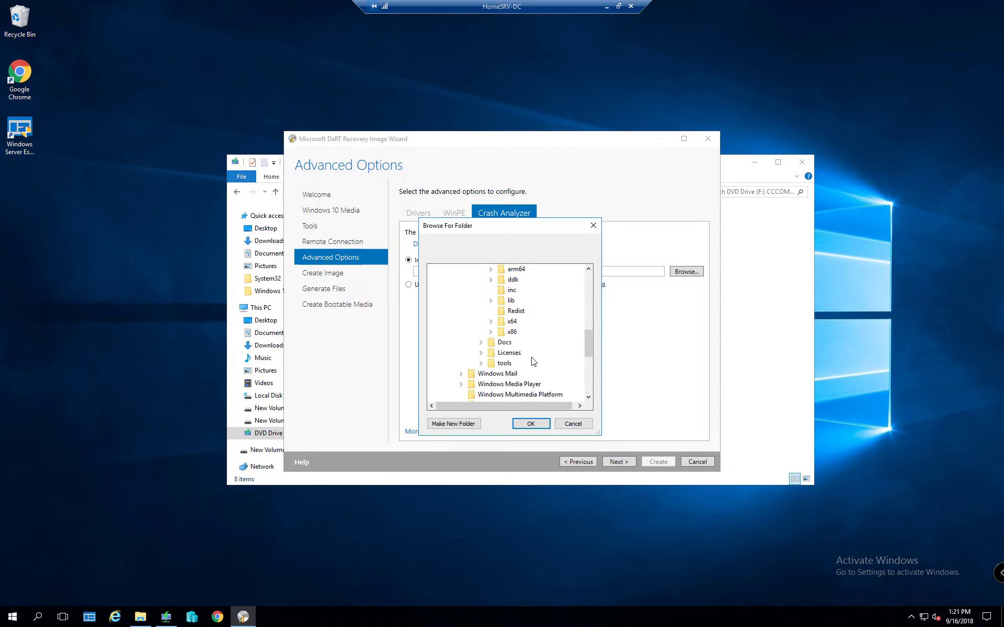
double_click(512, 321)
click(530, 423)
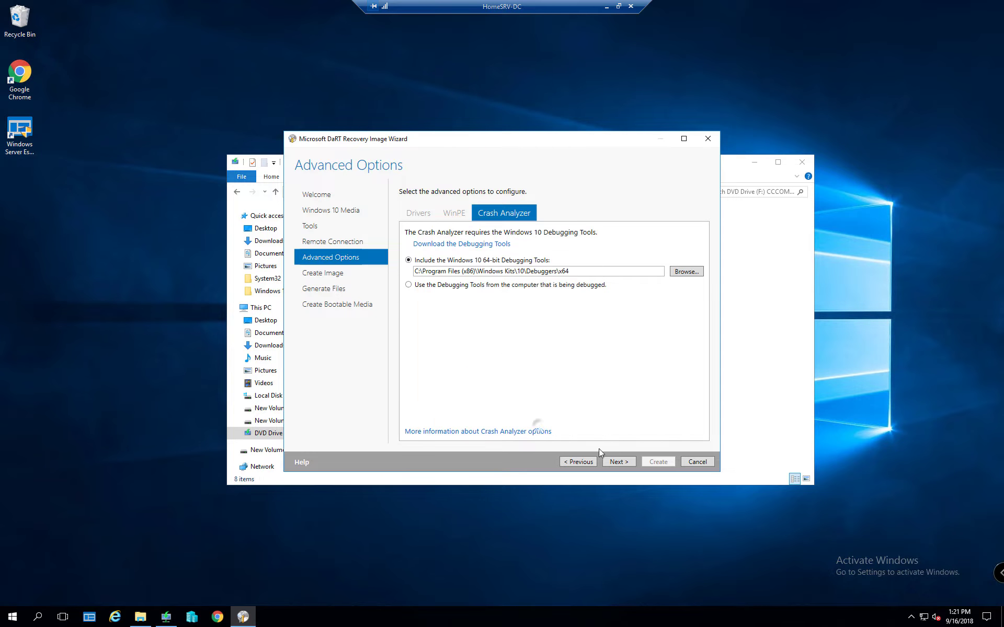
click(617, 462)
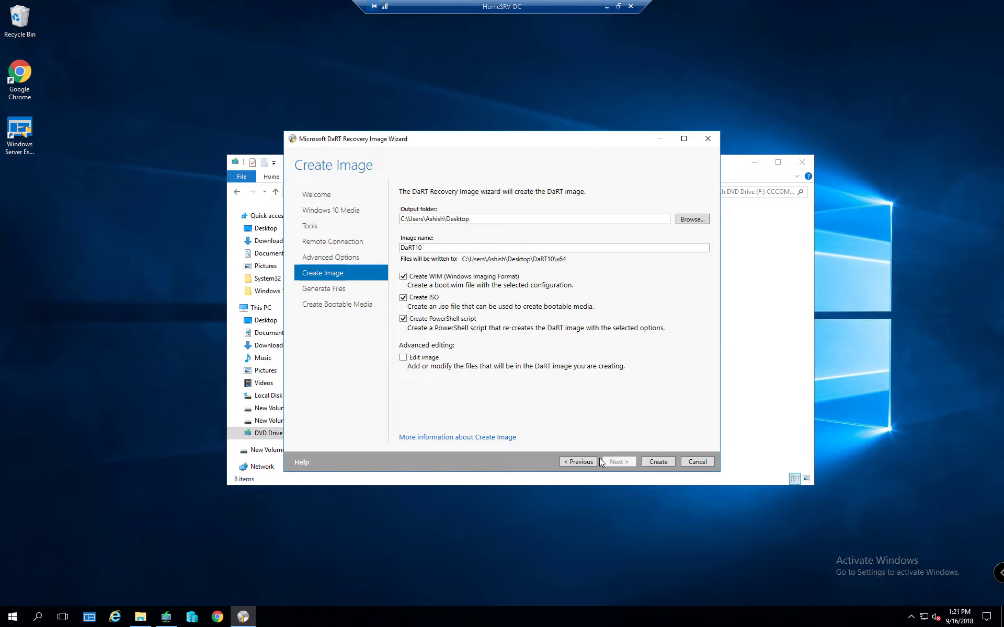
Verify the debugger path, untick Create PowerShell script, and create the DaRT10 image
click(585, 462)
drag(578, 270, 413, 271)
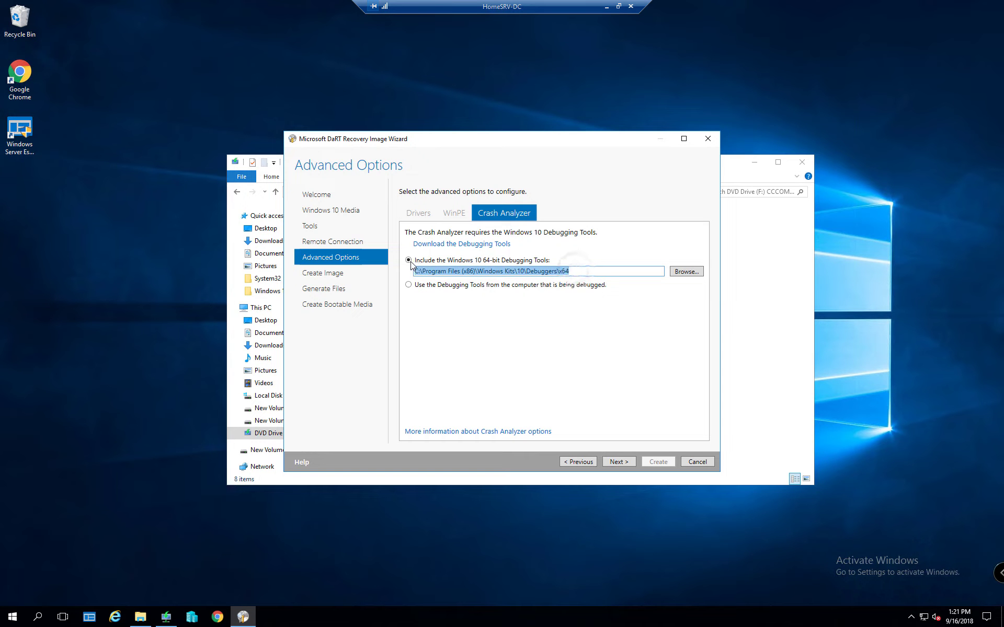
click(617, 463)
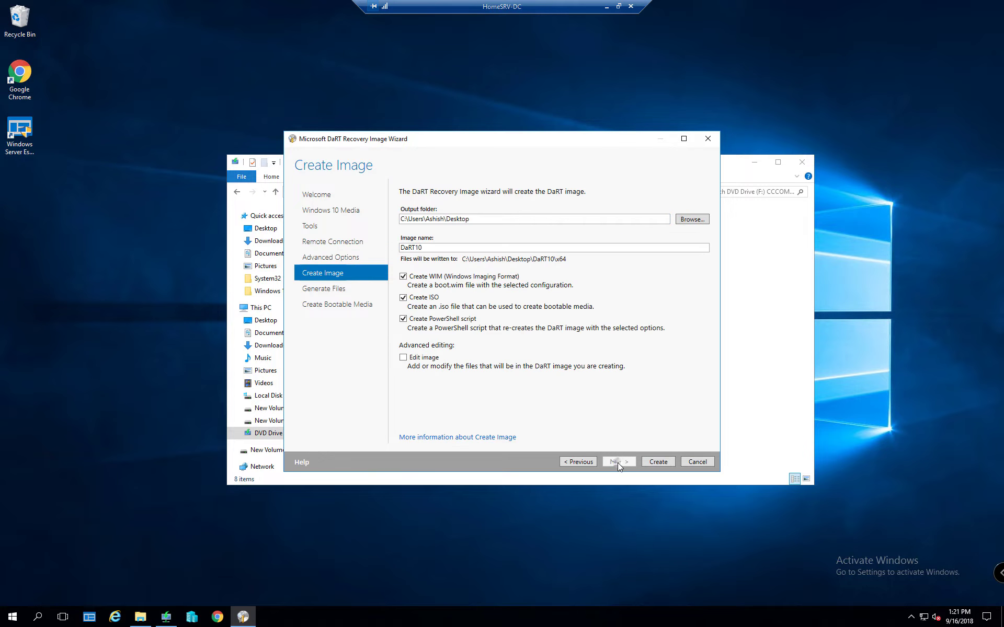
click(403, 318)
click(657, 463)
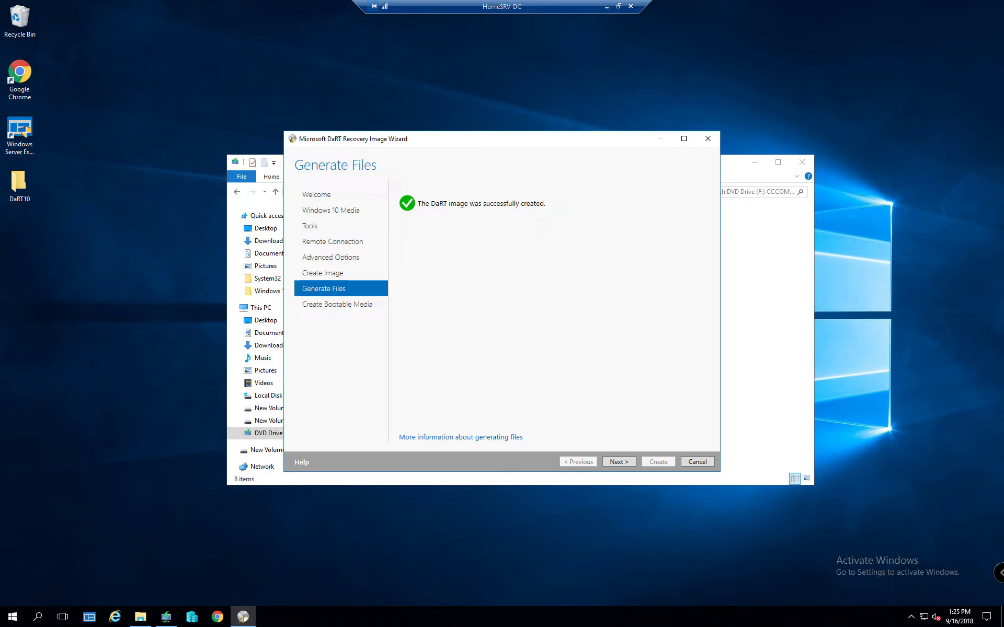
Skip bootable media creation, then close the wizard and the DVD Drive window
key(XF86AudioLowerVolume)
key(XF86AudioLowerVolume)
key(XF86AudioRaiseVolume)
key(XF86AudioLowerVolume)
key(XF86AudioLowerVolume)
key(XF86AudioLowerVolume)
key(XF86AudioLowerVolume)
key(XF86AudioLowerVolume)
key(XF86AudioLowerVolume)
key(XF86AudioLowerVolume)
key(XF86AudioLowerVolume)
key(XF86AudioRaiseVolume)
key(XF86AudioRaiseVolume)
key(XF86AudioRaiseVolume)
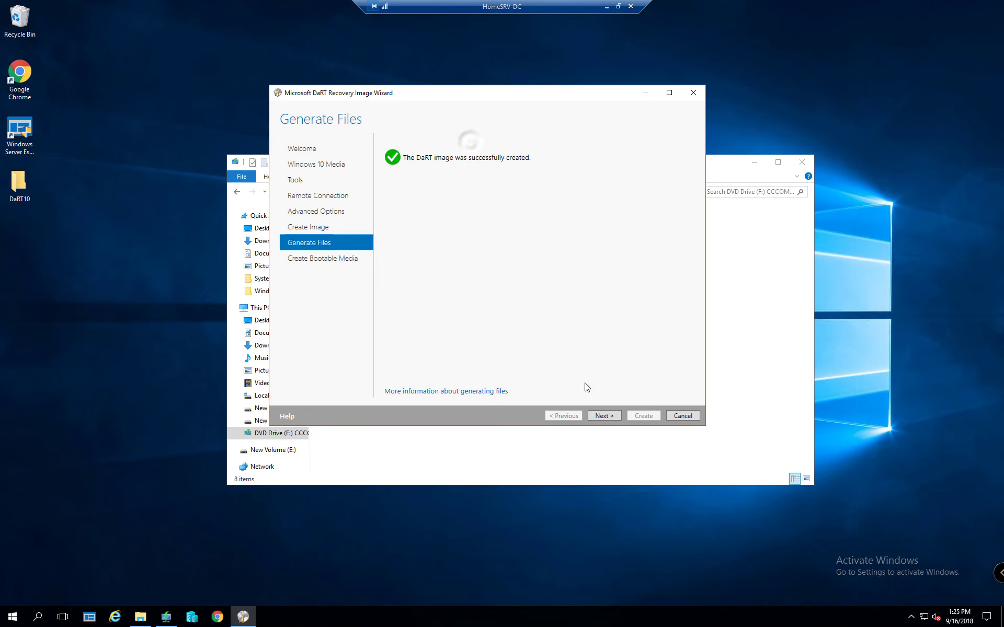
click(605, 415)
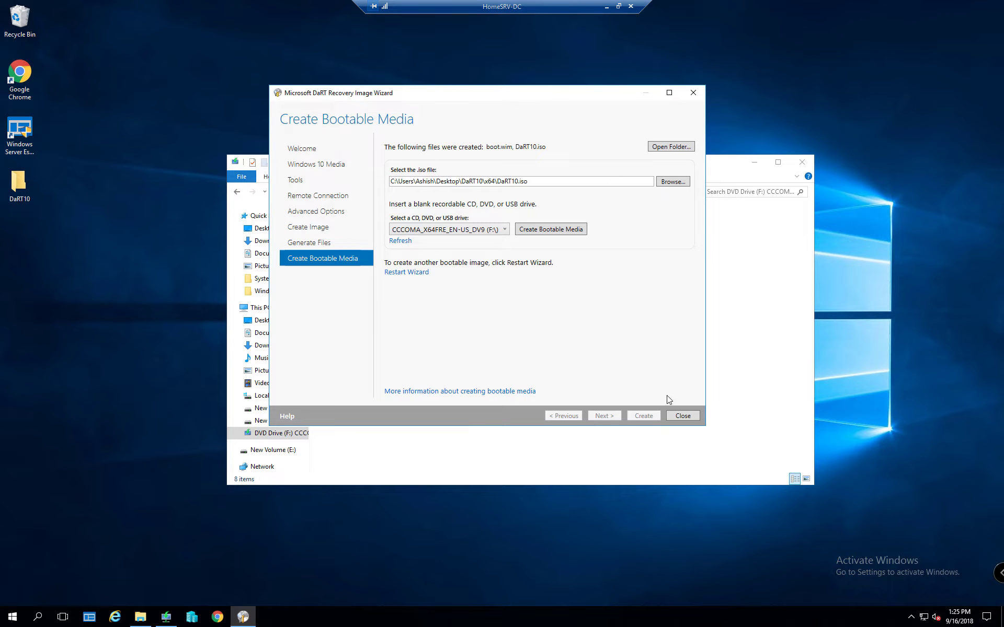
click(682, 418)
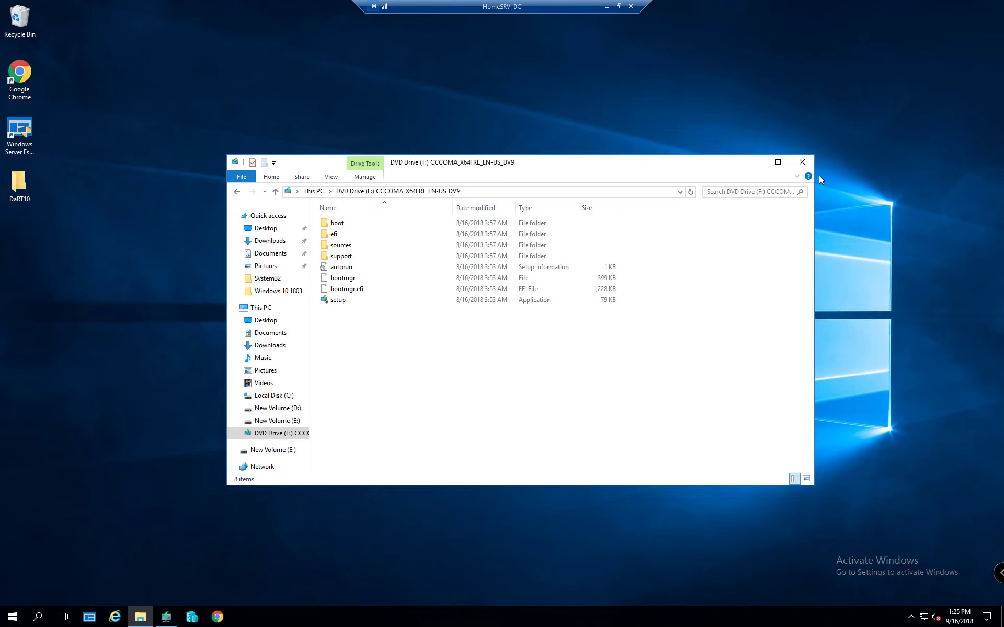
click(801, 162)
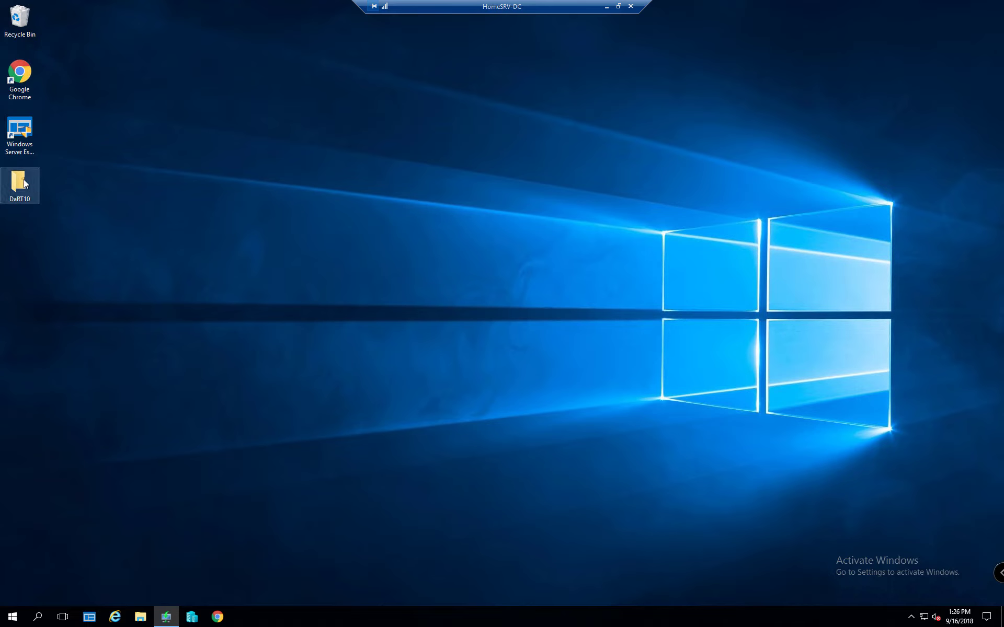
Open Desktop\DaRT10\x64, select boot.wim, and bring Windows Deployment Services to the front
double_click(19, 184)
double_click(332, 224)
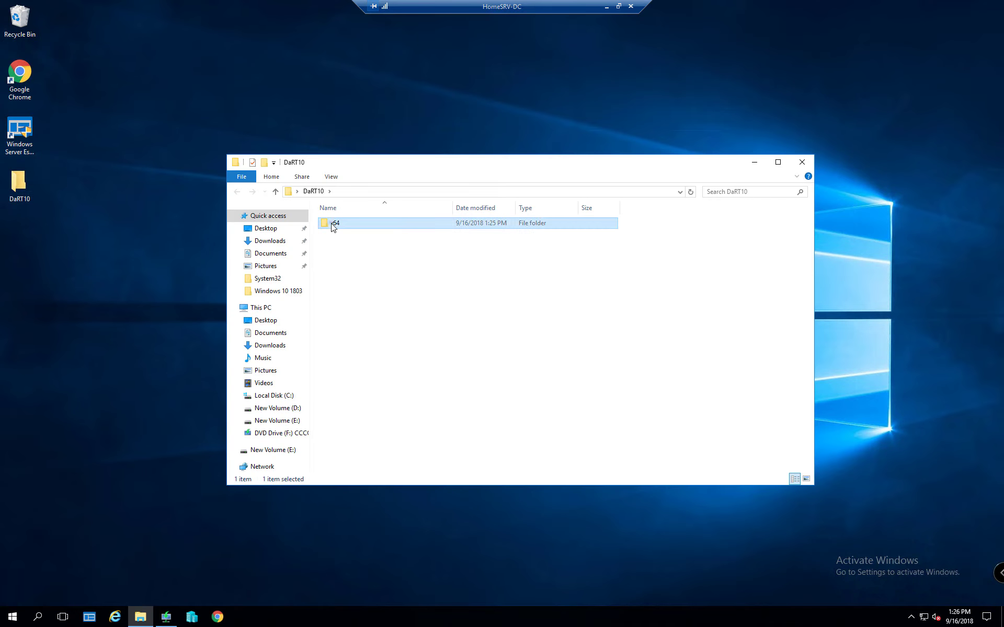
click(354, 225)
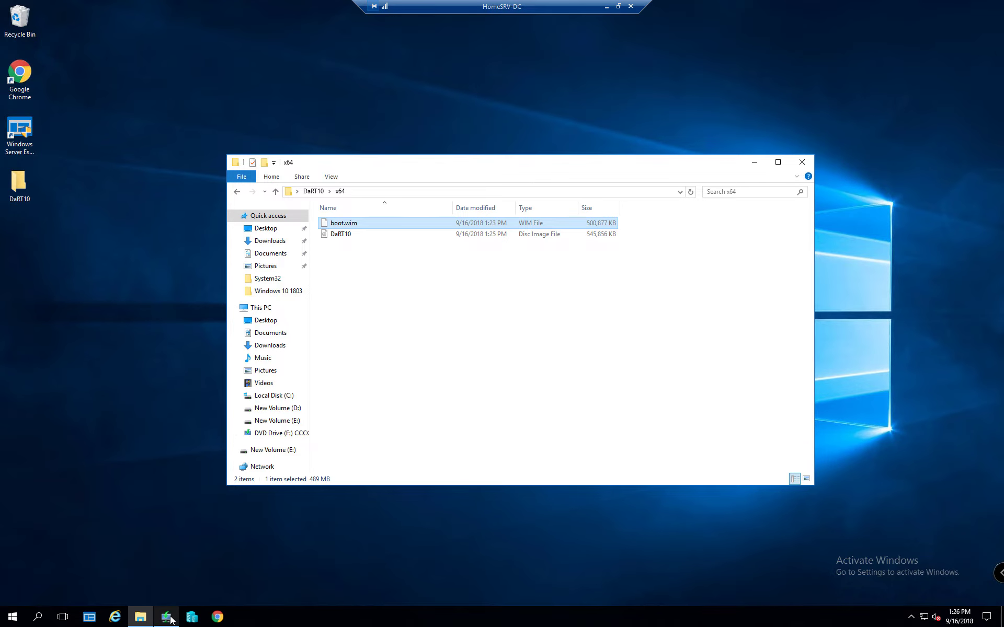
click(170, 620)
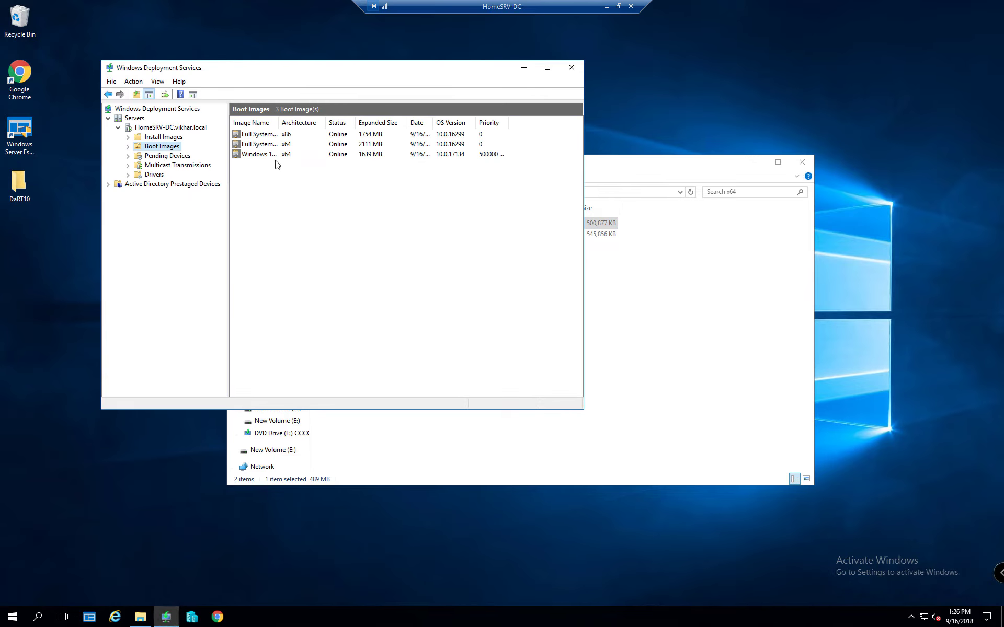
Start adding a boot image from Desktop\DaRT10\x64\boot.wim in Windows Deployment Services
right_click(172, 148)
click(194, 154)
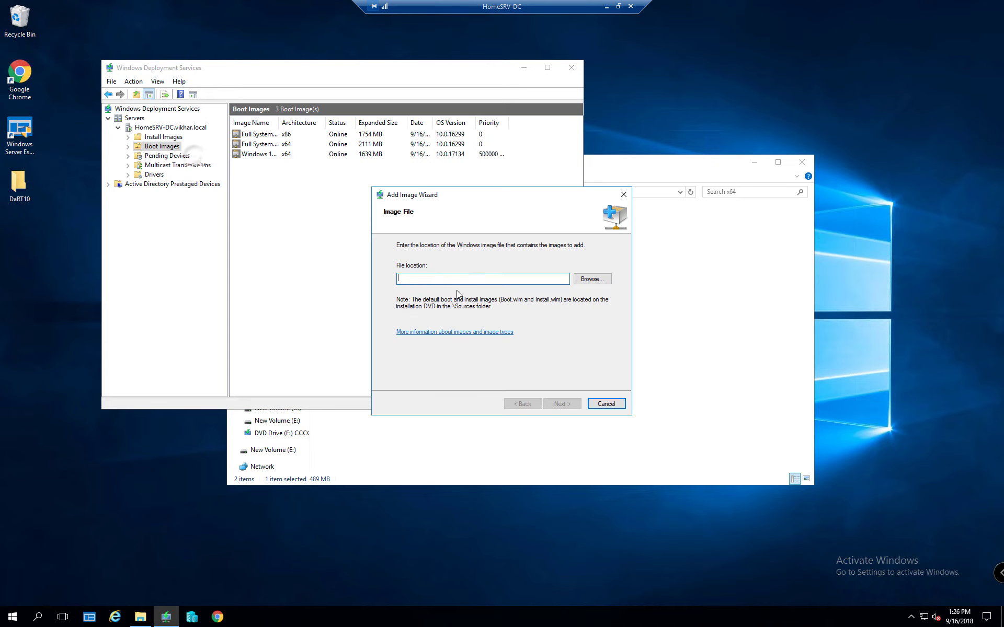
click(581, 279)
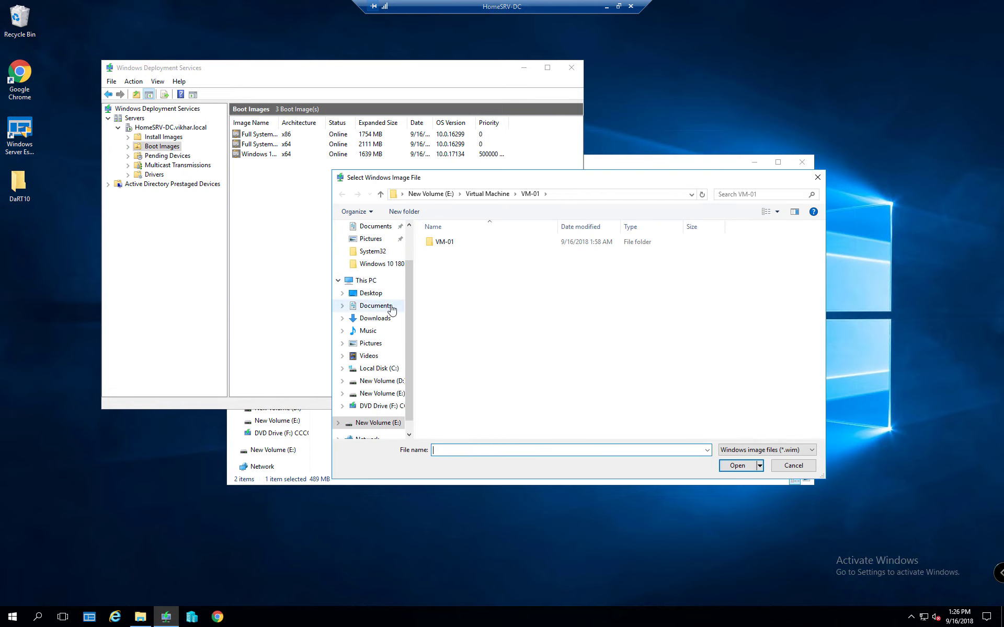
click(380, 295)
double_click(444, 245)
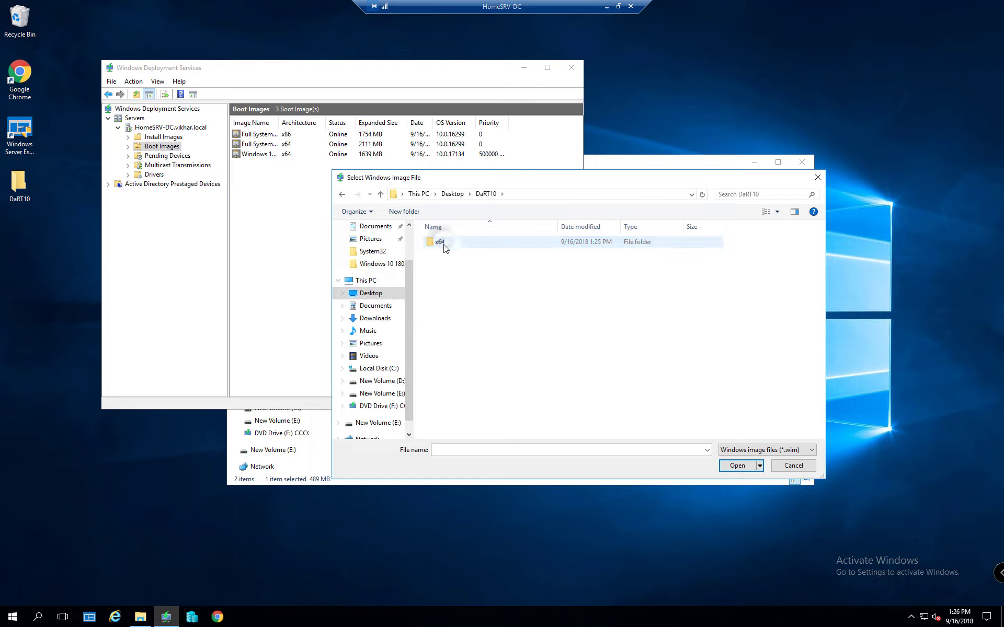
double_click(444, 245)
double_click(444, 243)
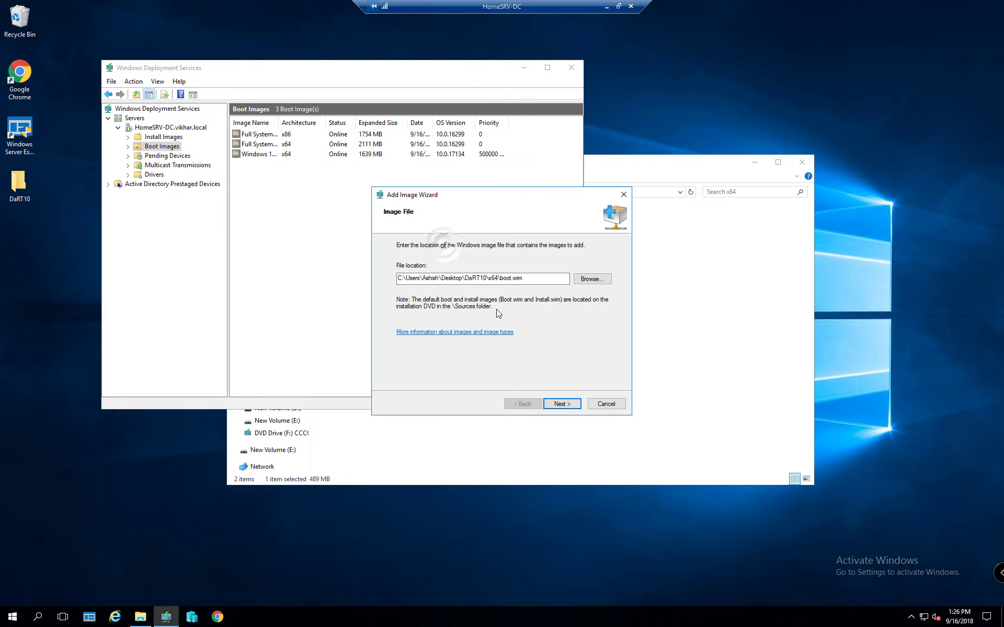
click(553, 401)
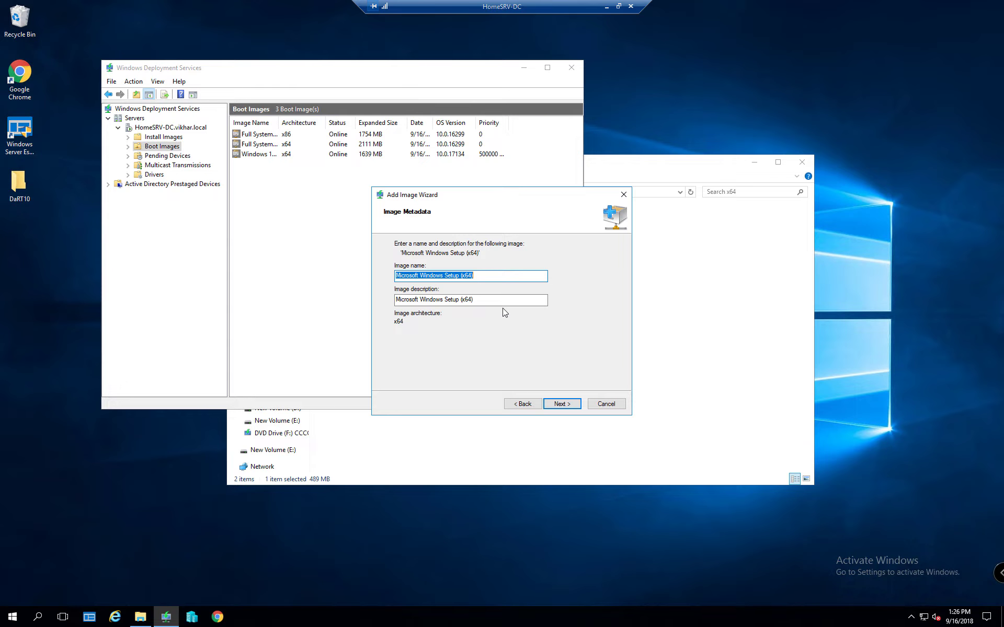
Set the image name and description both to 'DaRT10 Boot Image (x64)'
text(DaRT10 Boot Image)
text((x)
key(shift+Home)
key(End)
text())
text(64)
key(shift+Home)
key(ctrl+c)
key(Tab)
key(ctrl+v)
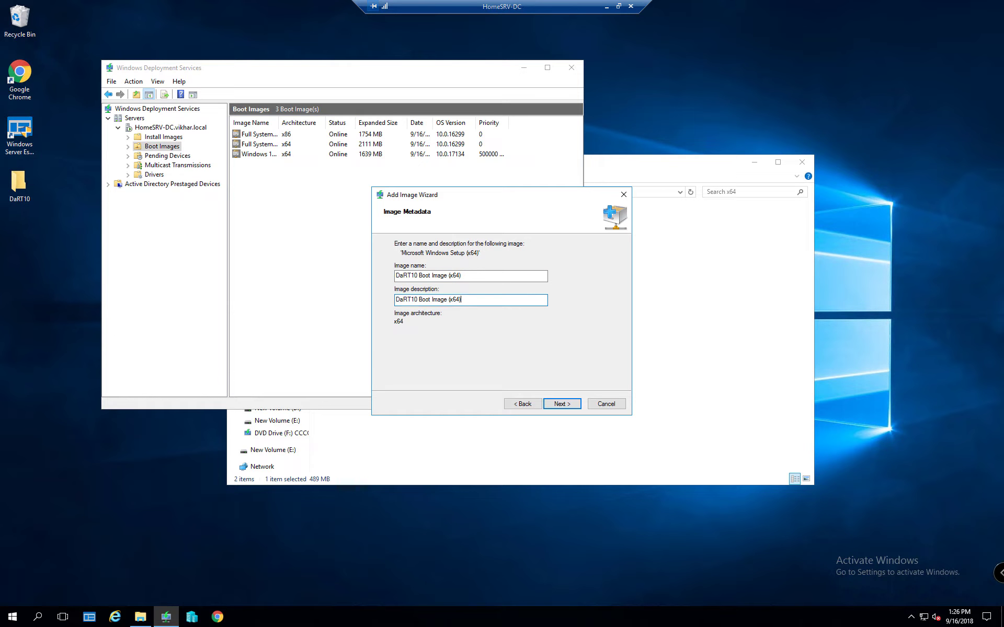
Confirm the summary and finish adding DaRT10 Boot Image (x64) to the server
click(561, 403)
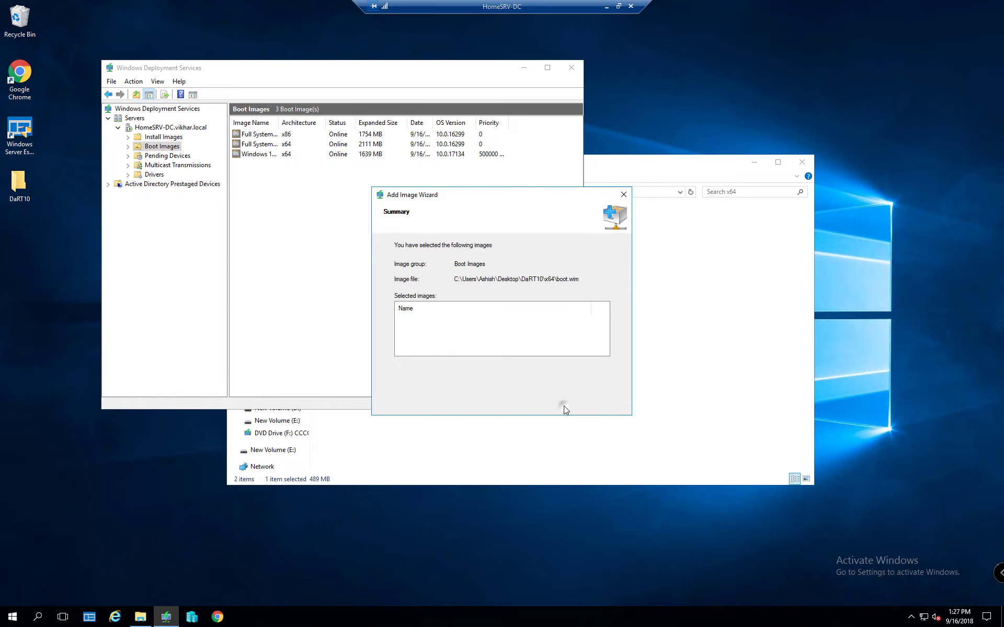
click(560, 404)
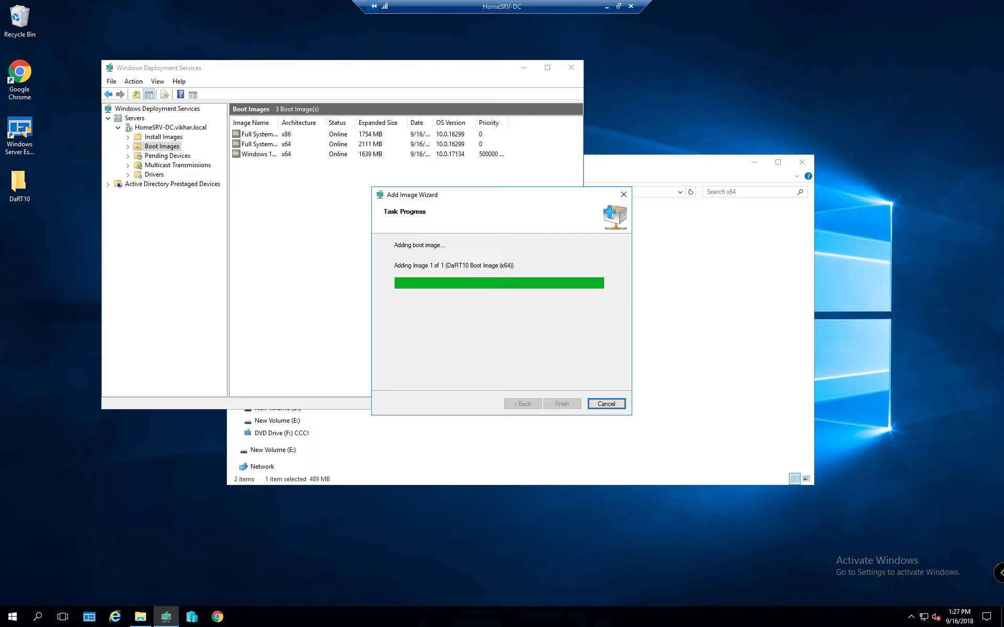
key(XF86AudioLowerVolume)
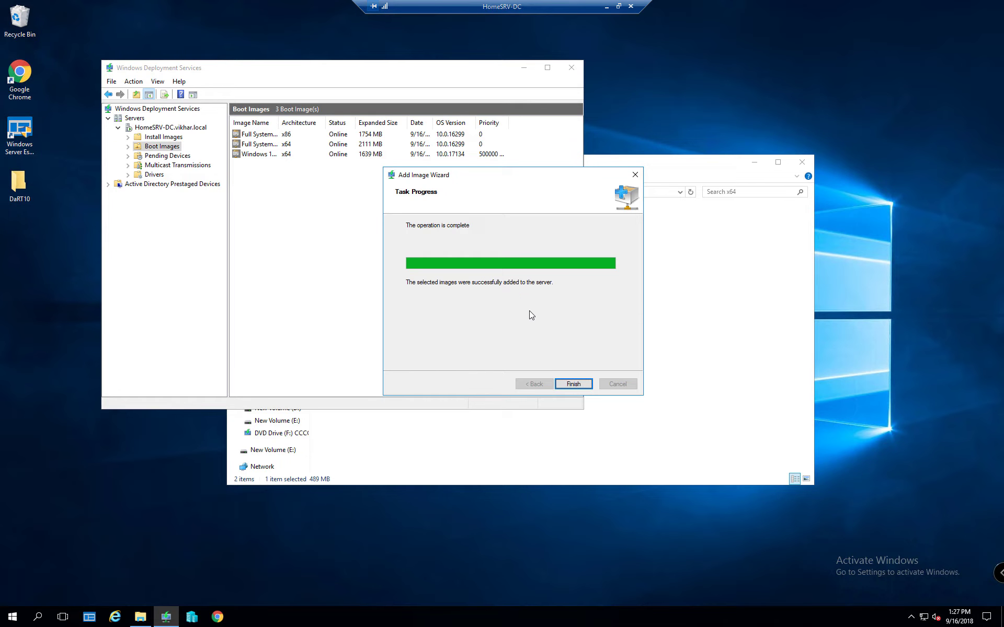
click(577, 387)
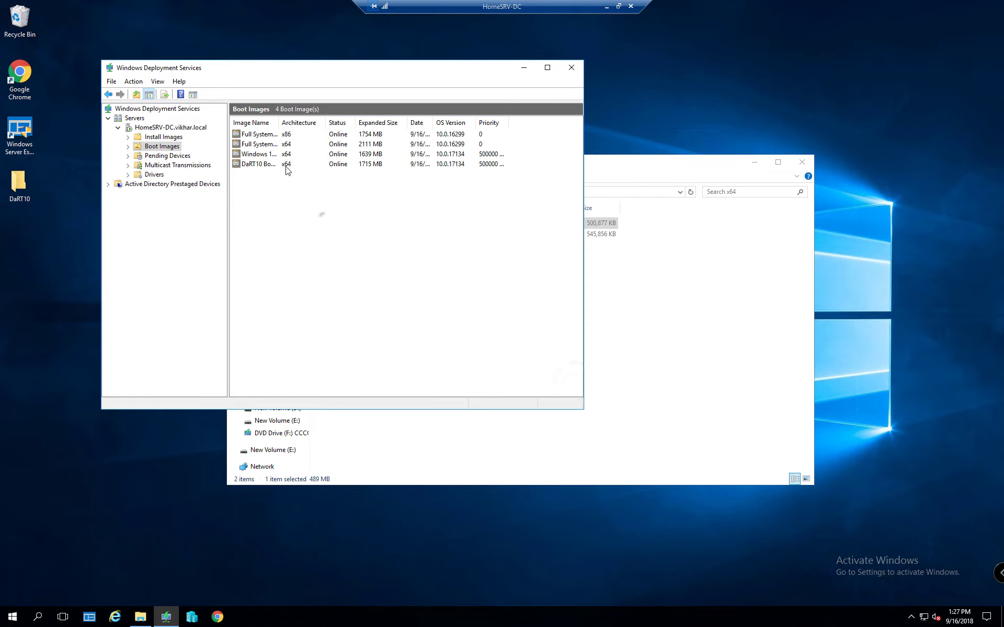
Auto-fit the Image Name column, select the DaRT10 entry, and open Hyper-V Manager
drag(280, 122, 281, 122)
double_click(281, 122)
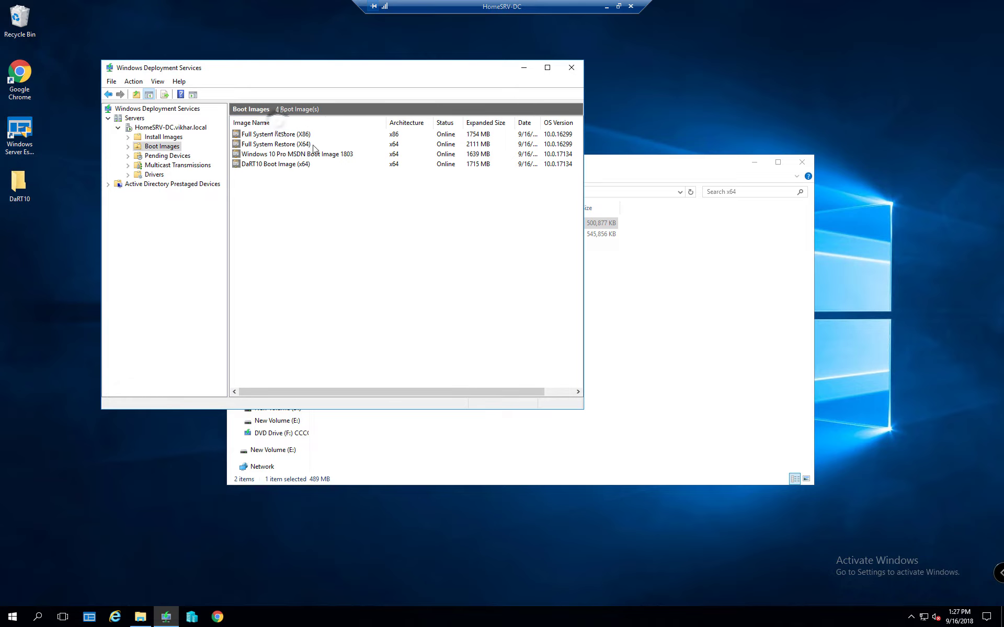
click(284, 165)
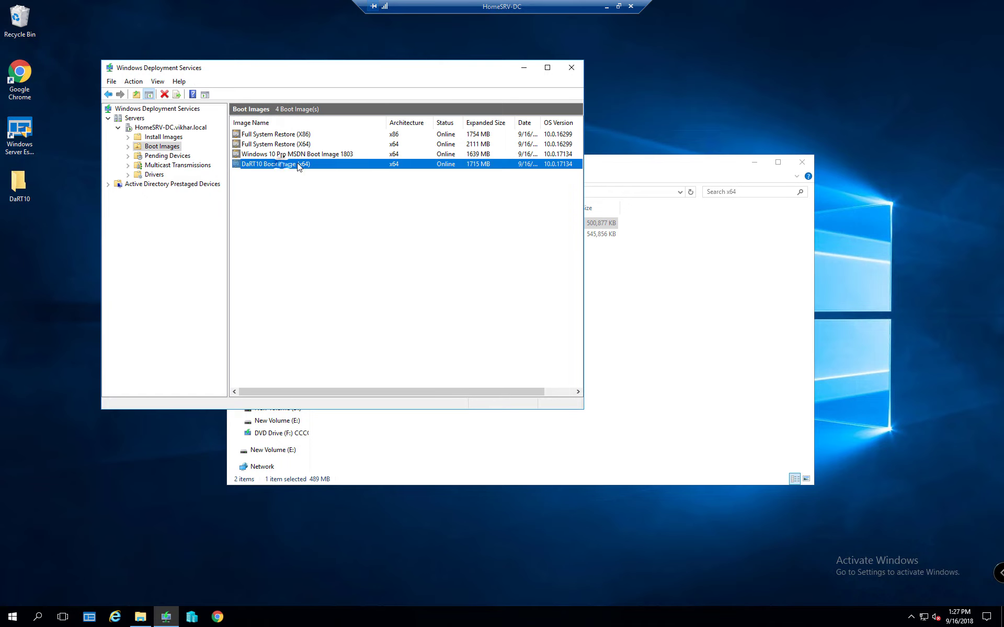
click(192, 617)
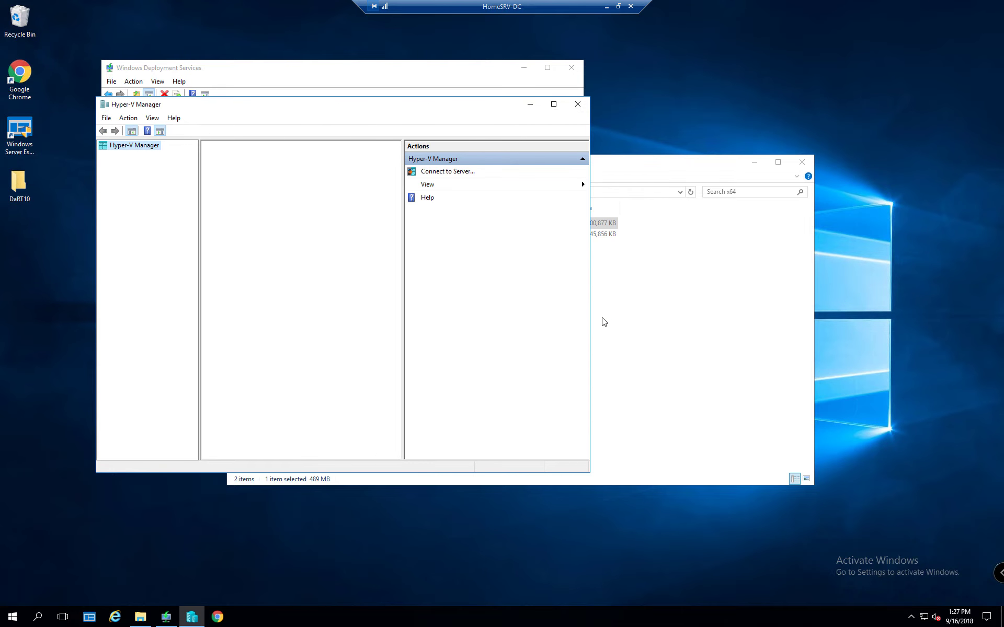
Move Network Adapter to the top of VM-01's firmware boot order, then connect to VM-01
double_click(261, 104)
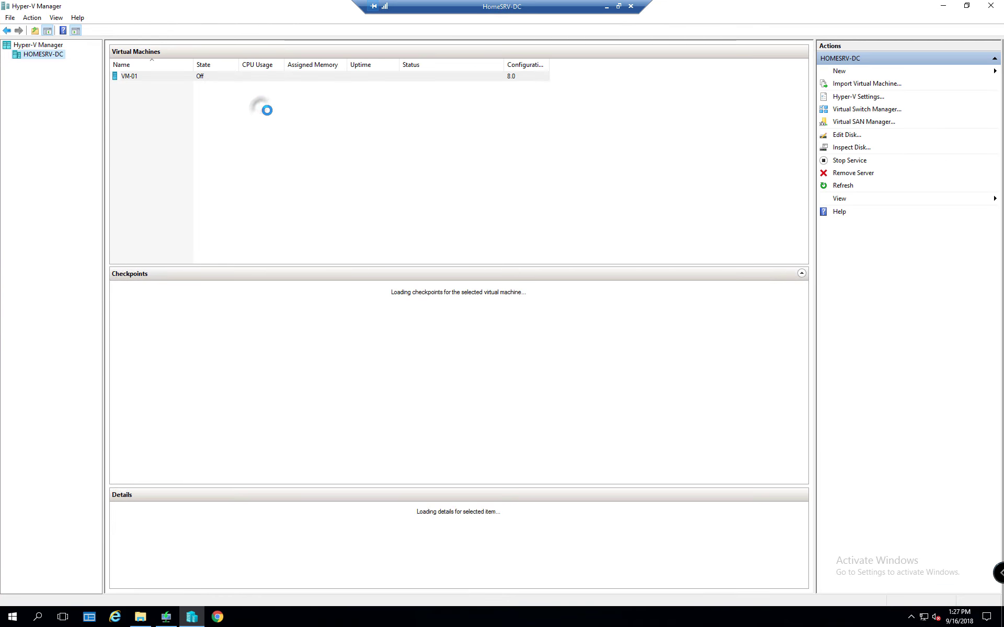
click(130, 78)
right_click(131, 77)
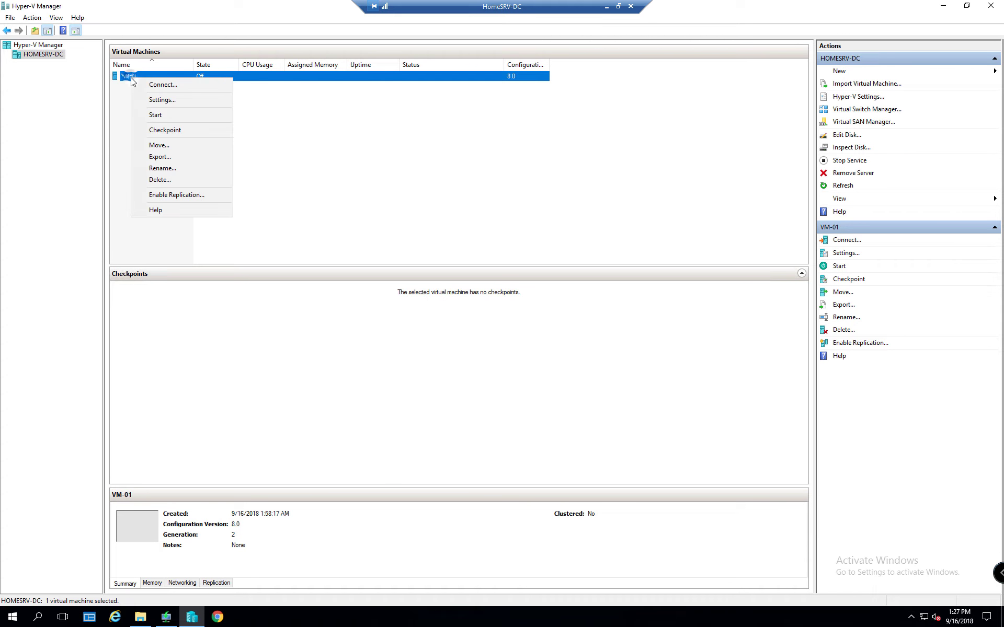
click(162, 98)
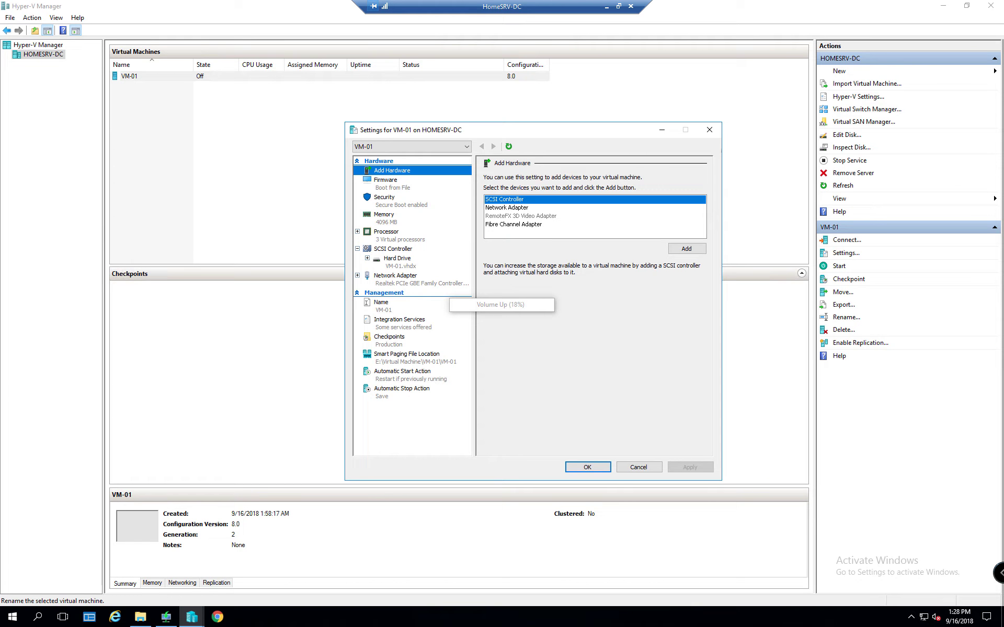
key(XF86AudioLowerVolume)
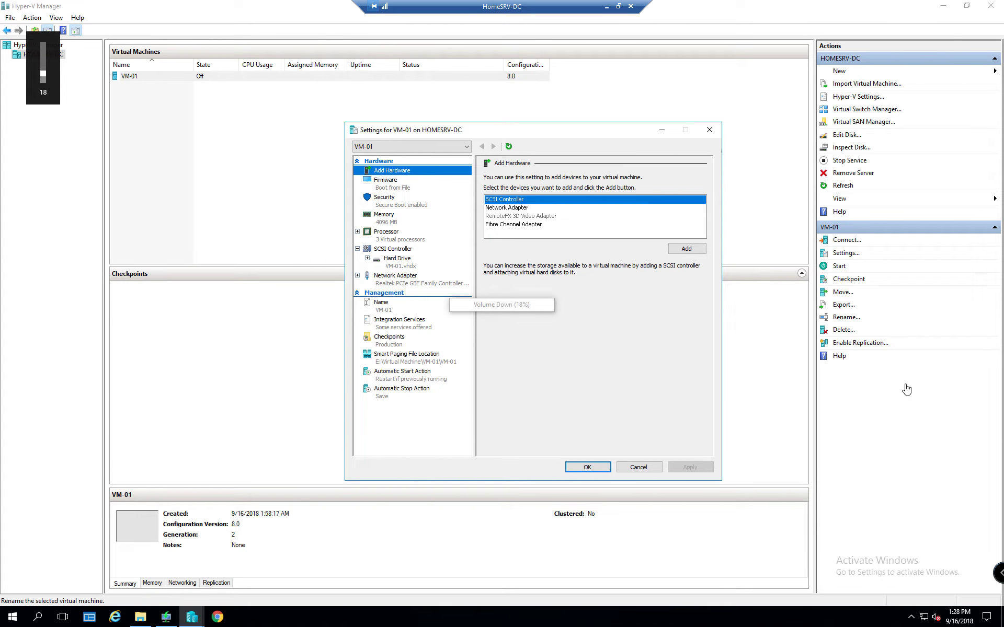
click(376, 183)
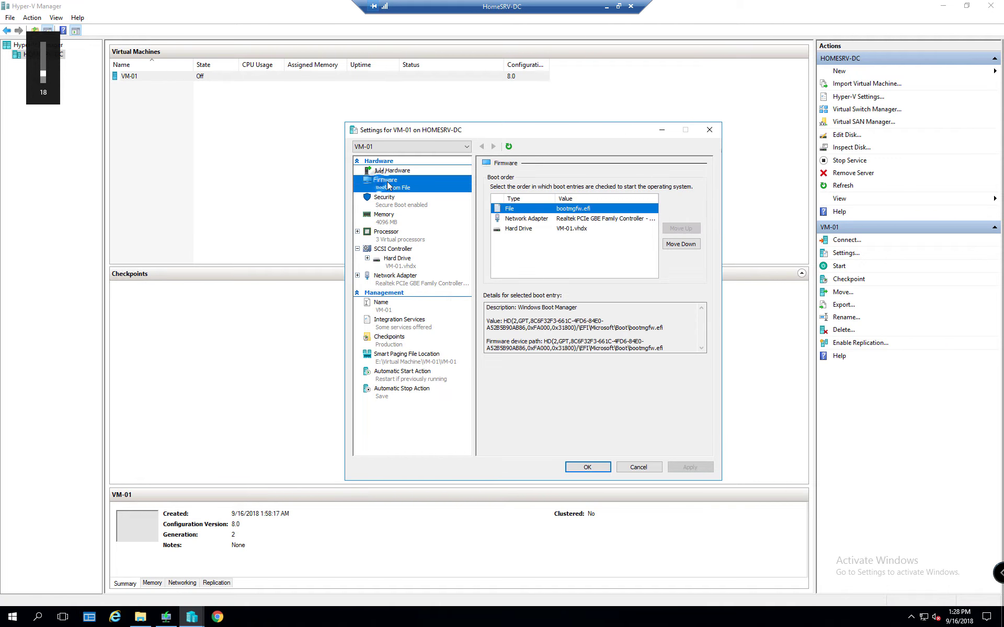
click(528, 218)
click(680, 228)
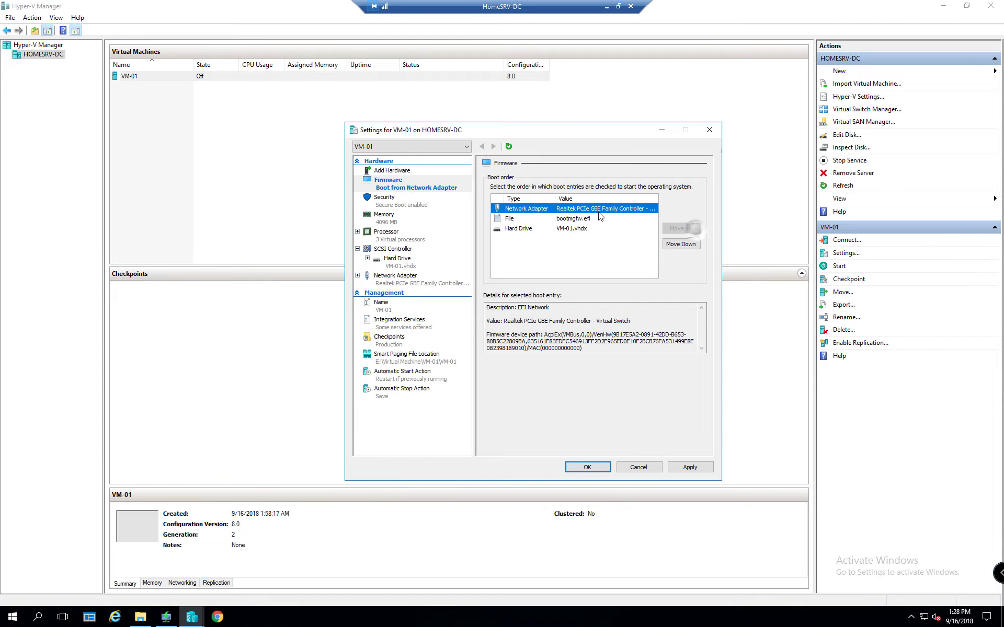
click(597, 468)
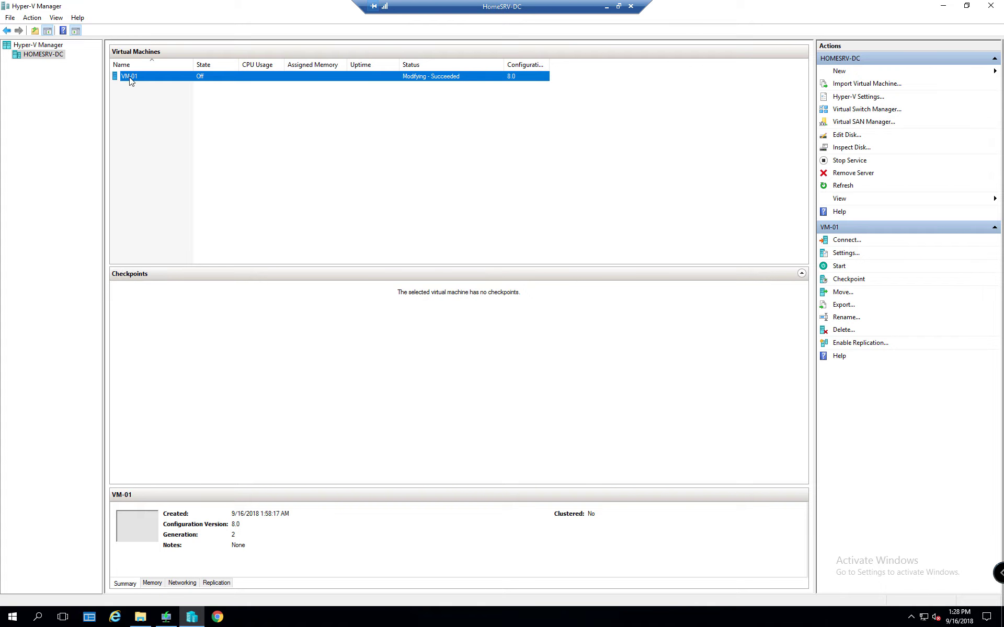
double_click(137, 77)
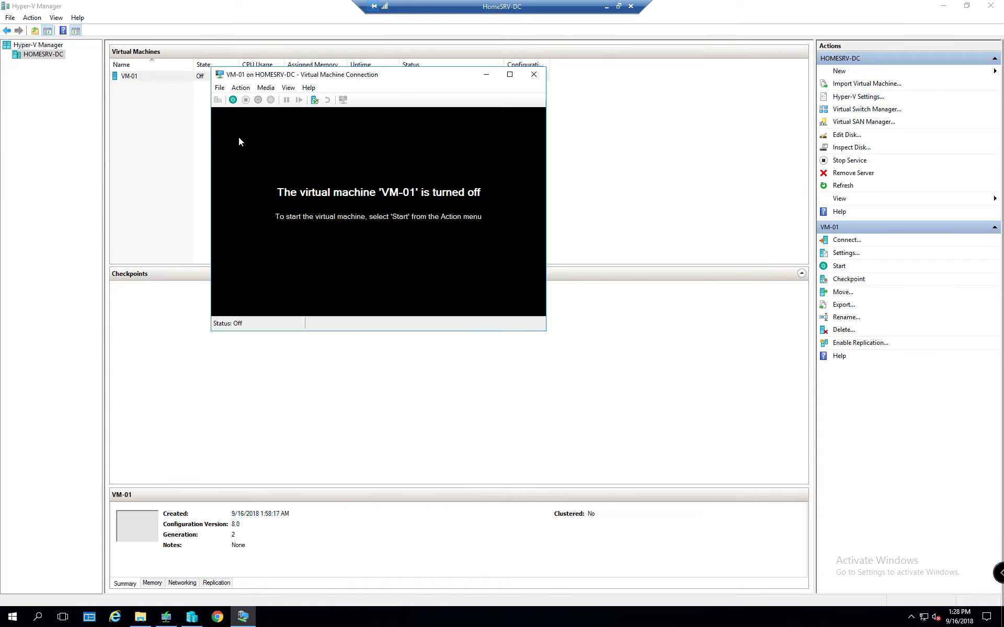
Start VM-01, accept network boot, and highlight DaRT10 Boot Image (x64) in the boot menu
click(233, 99)
drag(309, 80, 297, 207)
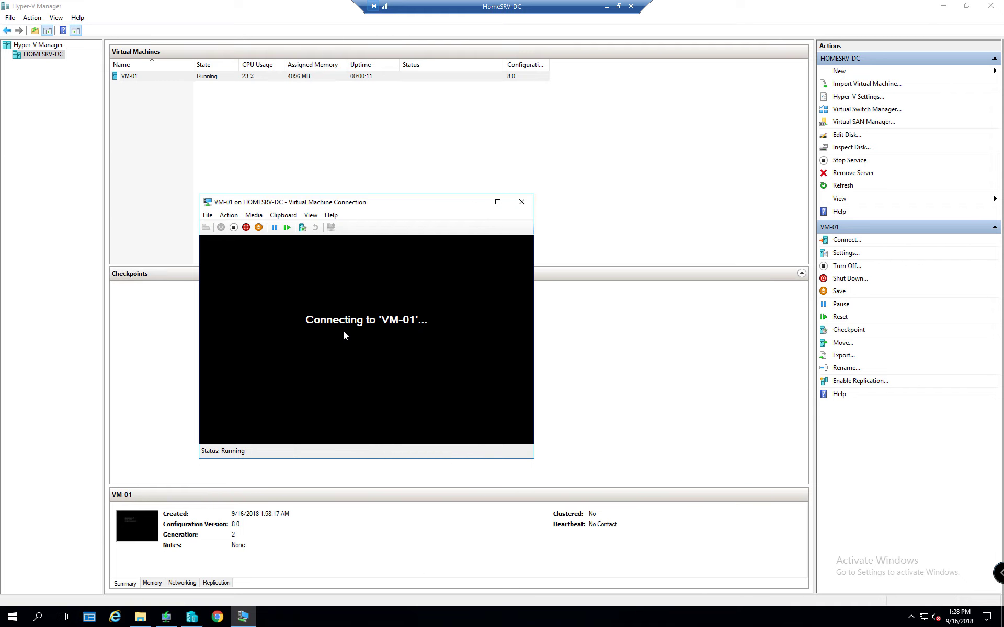
key(Return)
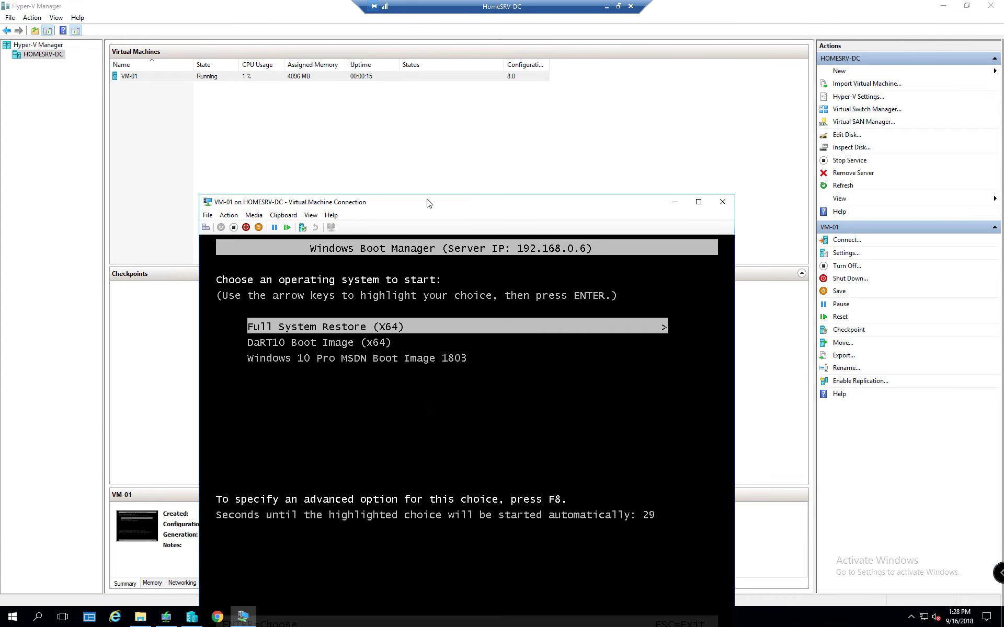
drag(418, 205, 381, 74)
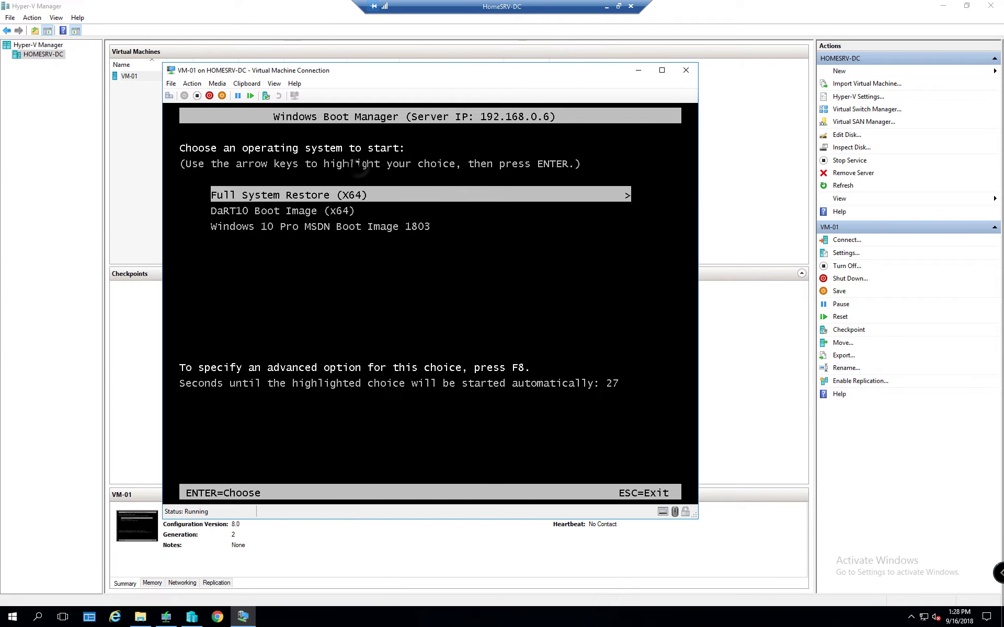
key(Up)
key(Down)
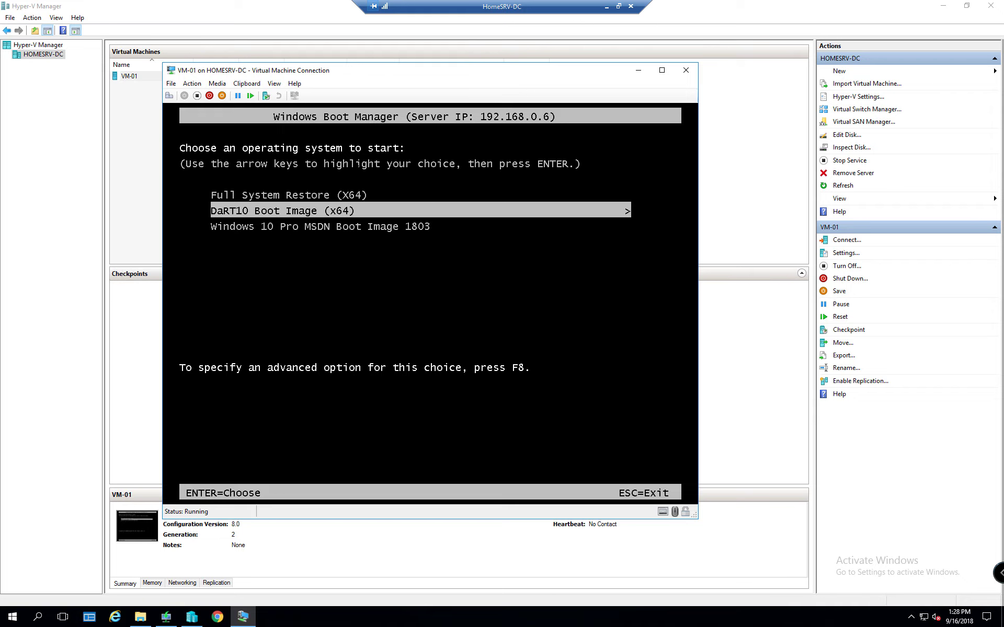
Boot DaRT10 Boot Image (x64) and answer No to initializing the network in the background
key(Return)
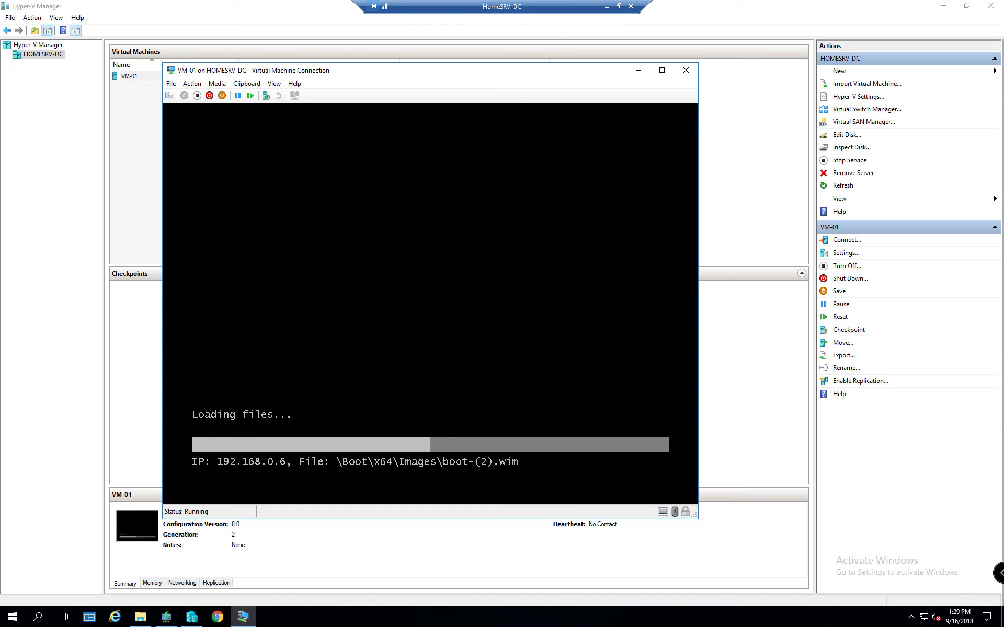
key(XF86AudioRaiseVolume)
key(XF86AudioRaiseVolume)
key(XF86AudioRaiseVolume)
key(XF86AudioRaiseVolume)
key(XF86AudioRaiseVolume)
key(XF86AudioRaiseVolume)
key(XF86AudioRaiseVolume)
key(XF86AudioRaiseVolume)
key(XF86AudioRaiseVolume)
key(XF86AudioRaiseVolume)
key(XF86AudioRaiseVolume)
key(XF86AudioRaiseVolume)
key(XF86AudioRaiseVolume)
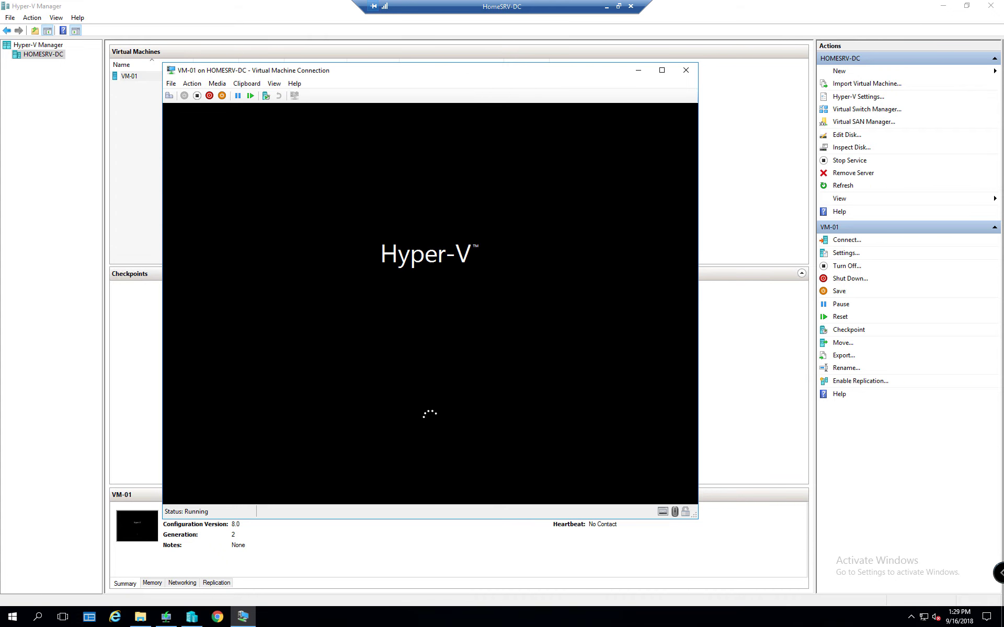
key(XF86AudioRaiseVolume)
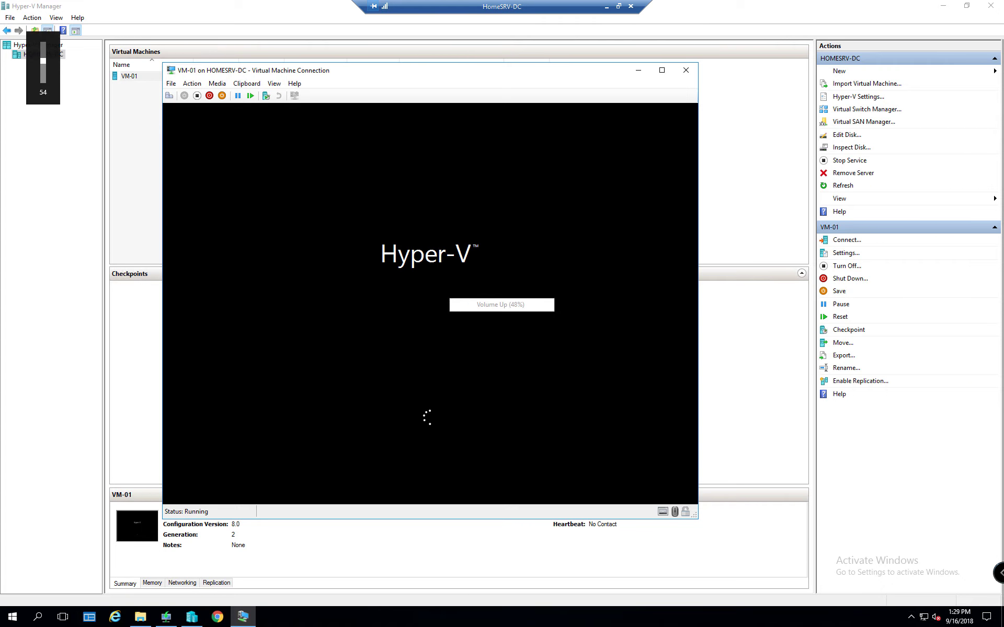
key(XF86AudioLowerVolume)
key(XF86AudioLowerVolume)
key(XF86AudioLowerVolume)
key(XF86AudioLowerVolume)
key(XF86AudioLowerVolume)
key(XF86AudioLowerVolume)
key(XF86AudioLowerVolume)
key(XF86AudioLowerVolume)
key(XF86AudioLowerVolume)
key(XF86AudioLowerVolume)
key(XF86AudioLowerVolume)
key(XF86AudioLowerVolume)
key(XF86AudioLowerVolume)
key(XF86AudioLowerVolume)
key(XF86AudioLowerVolume)
key(XF86AudioLowerVolume)
key(XF86AudioLowerVolume)
key(XF86AudioLowerVolume)
key(XF86AudioLowerVolume)
key(XF86AudioLowerVolume)
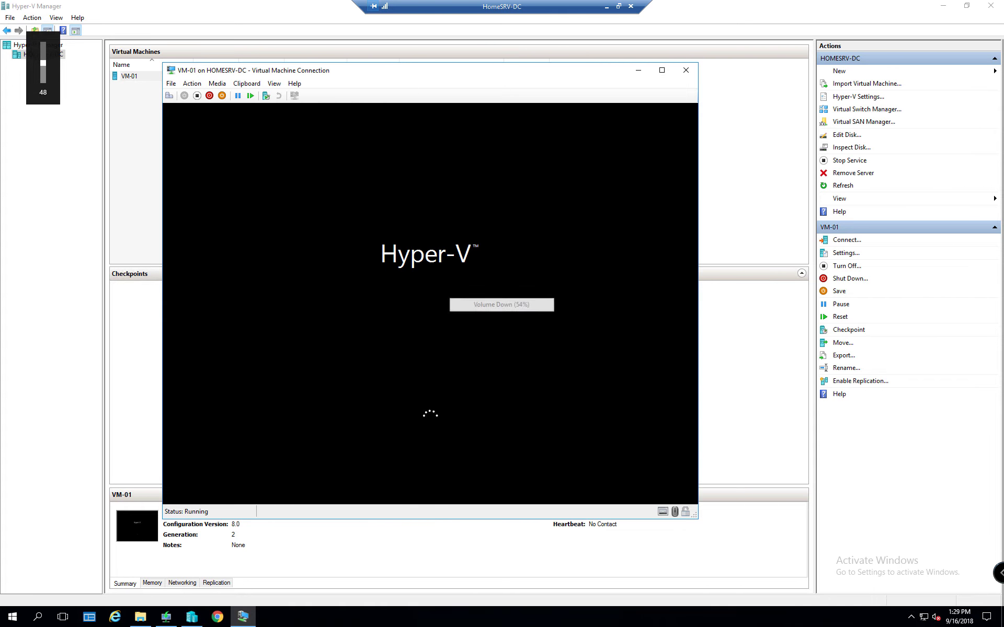
key(XF86AudioRaiseVolume)
key(XF86AudioRaiseVolume)
key(XF86AudioRaiseVolume)
key(XF86AudioRaiseVolume)
key(XF86AudioRaiseVolume)
key(XF86AudioRaiseVolume)
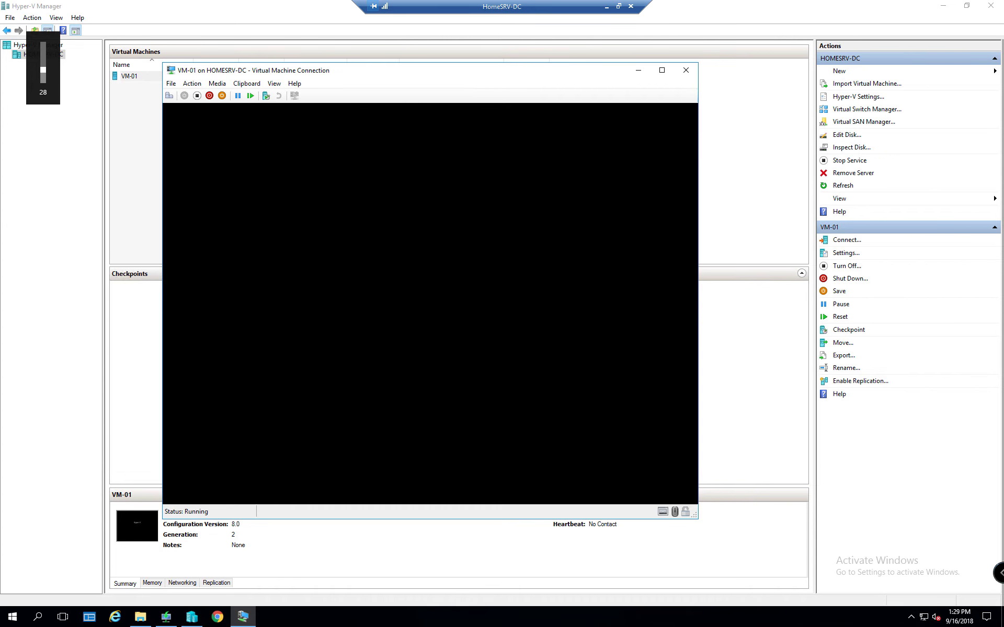
key(XF86AudioRaiseVolume)
key(XF86AudioRaiseVolume)
key(XF86AudioRaiseVolume)
key(XF86AudioLowerVolume)
key(XF86AudioLowerVolume)
key(XF86AudioLowerVolume)
key(XF86AudioLowerVolume)
key(XF86AudioLowerVolume)
key(XF86AudioLowerVolume)
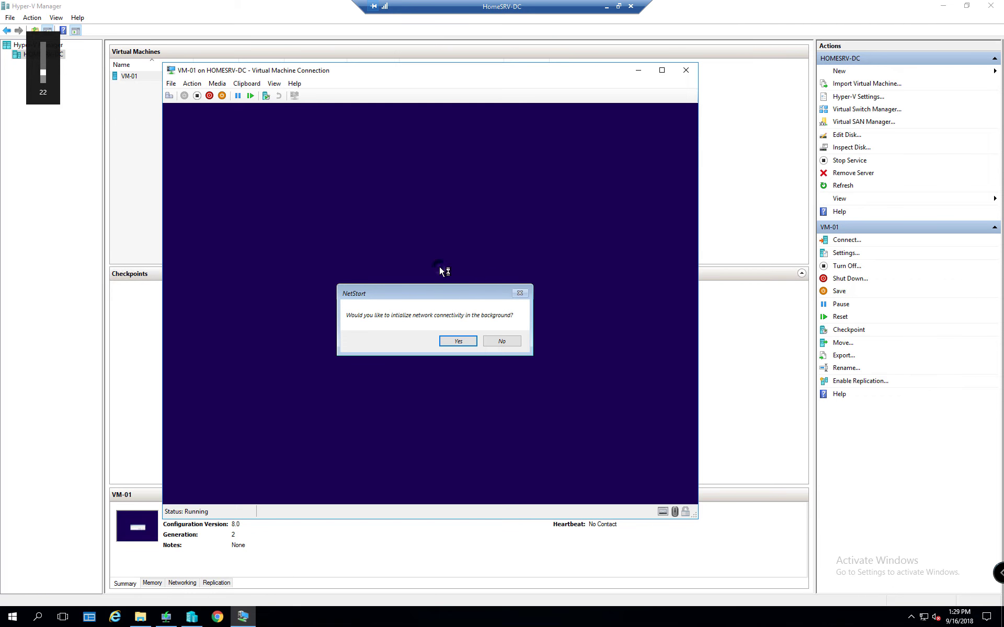
key(Tab)
key(Return)
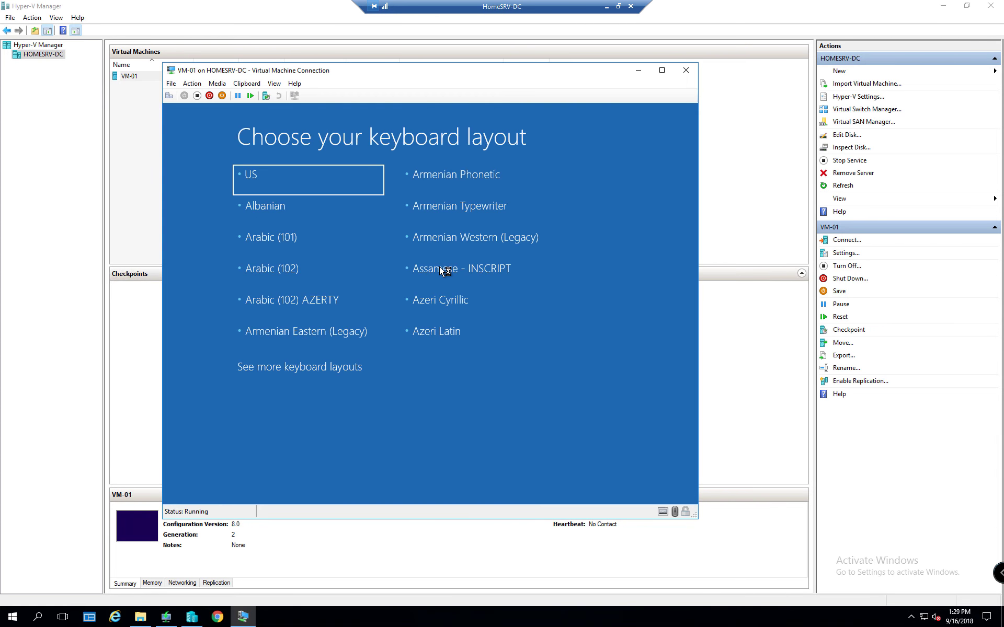
Choose the US keyboard layout
key(Down)
key(Up)
key(Return)
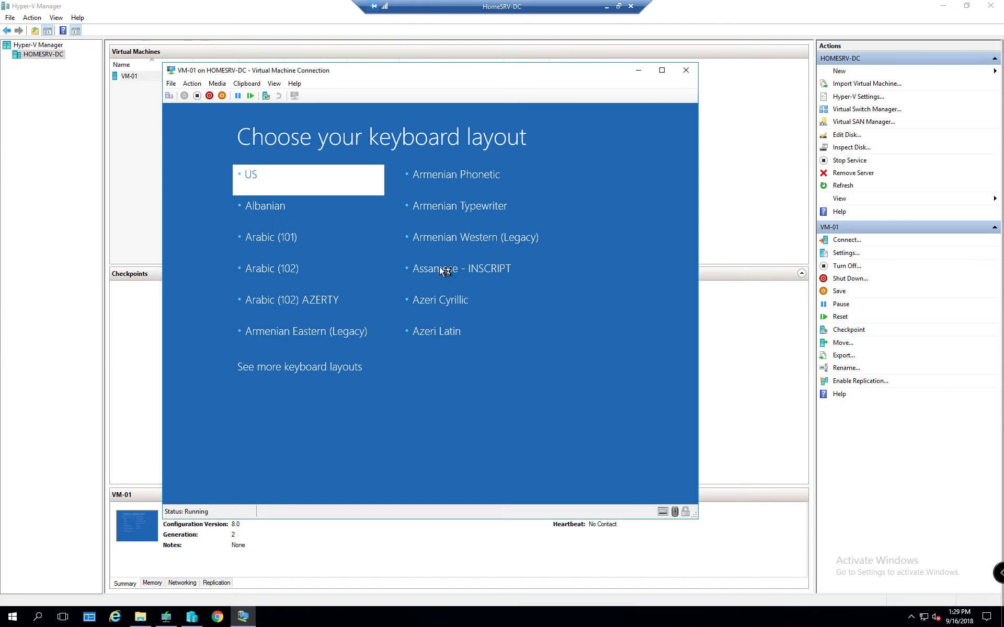
Launch the Diagnostics and Recovery Toolset from Troubleshoot, targeting Windows 10
key(Down)
key(Down)
key(Return)
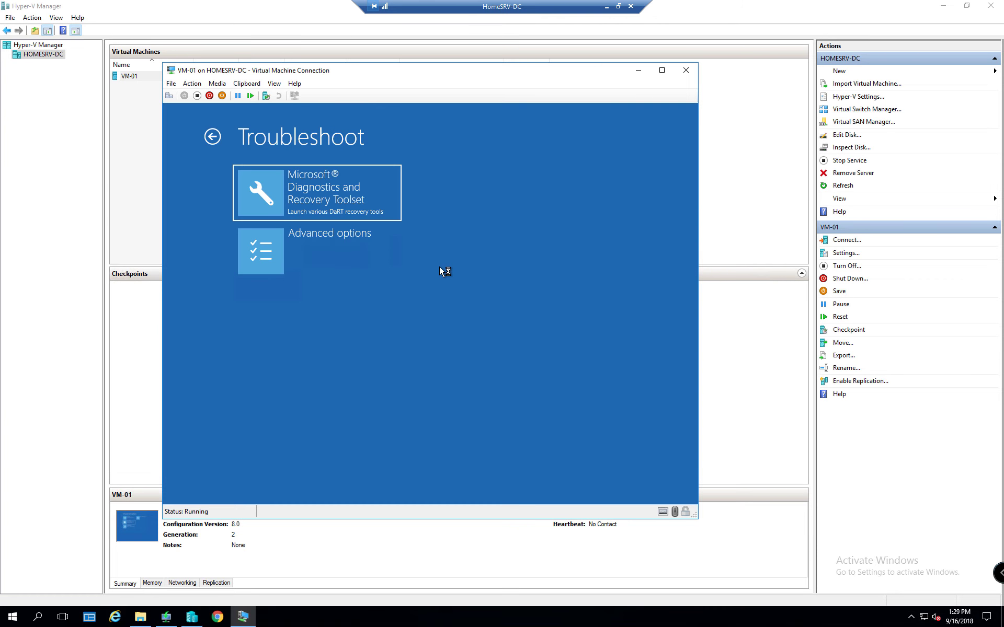
key(Down)
key(Up)
key(Return)
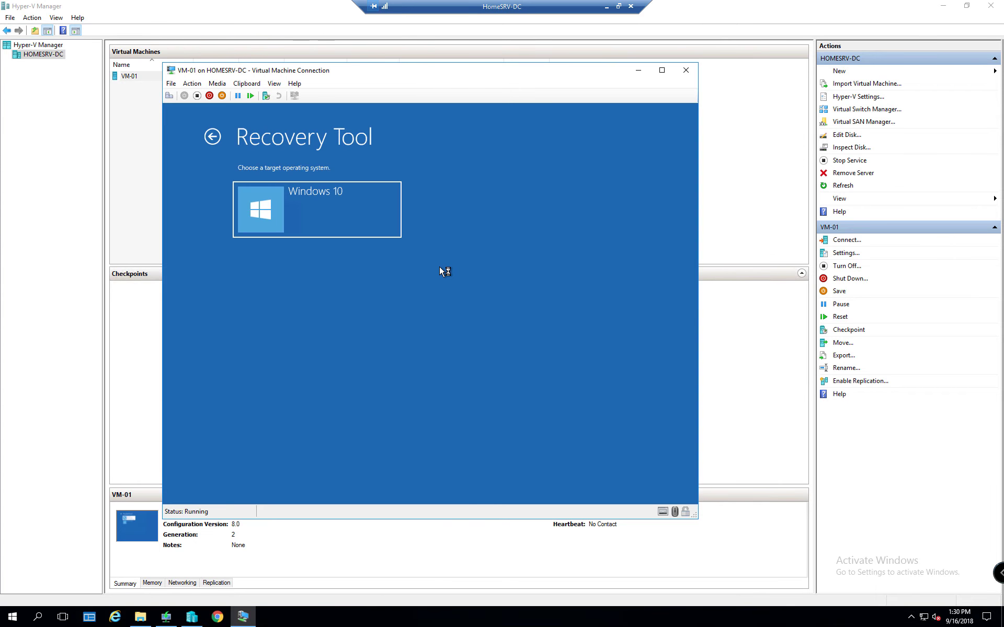
key(Return)
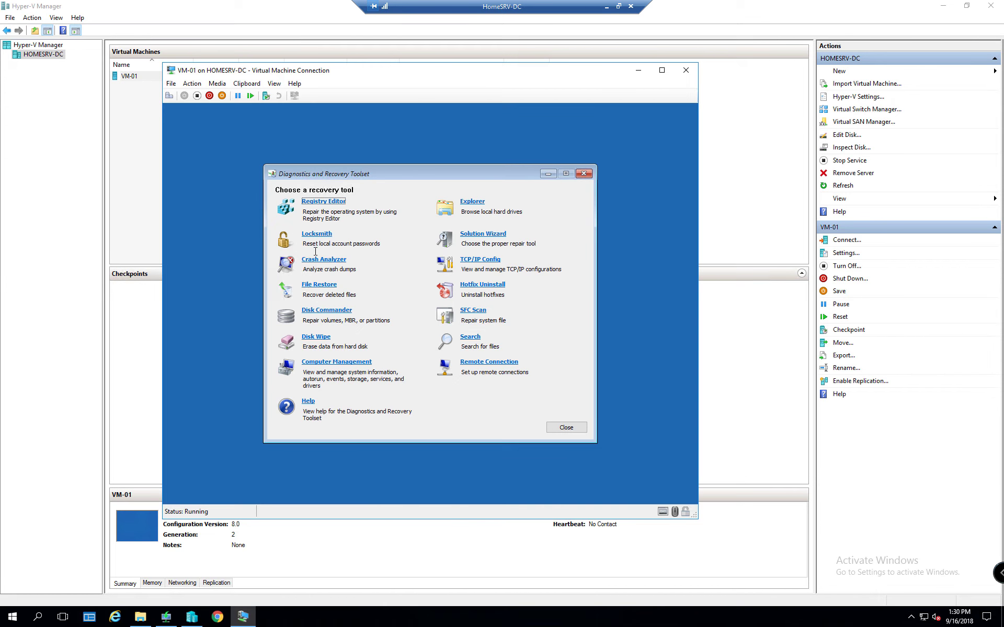
Expand HKEY_CLASSES_ROOT in Registry Editor, then close it to return to the toolset
click(331, 206)
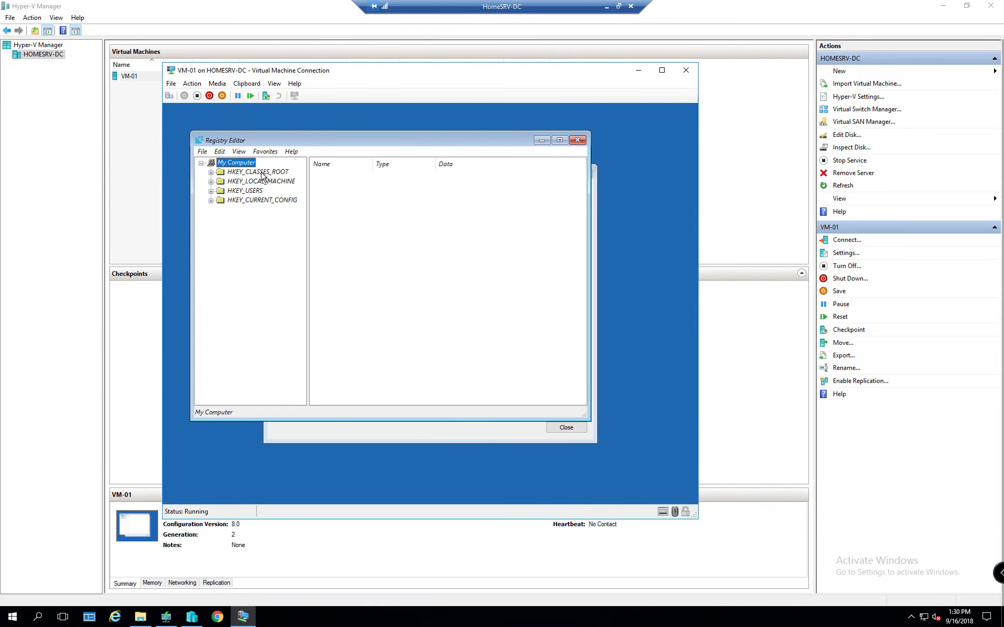
click(251, 176)
click(211, 172)
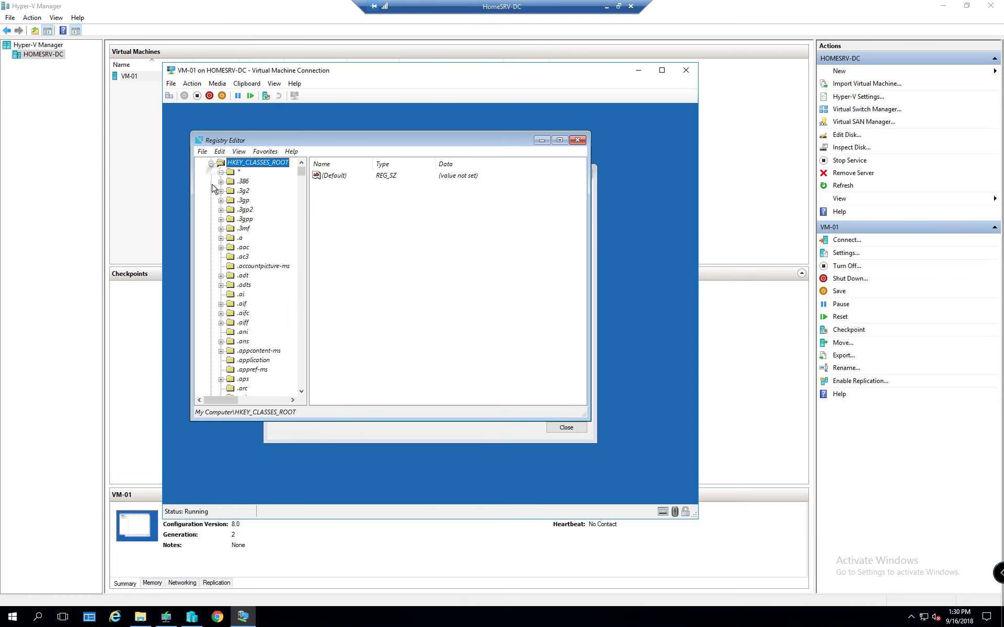
click(577, 140)
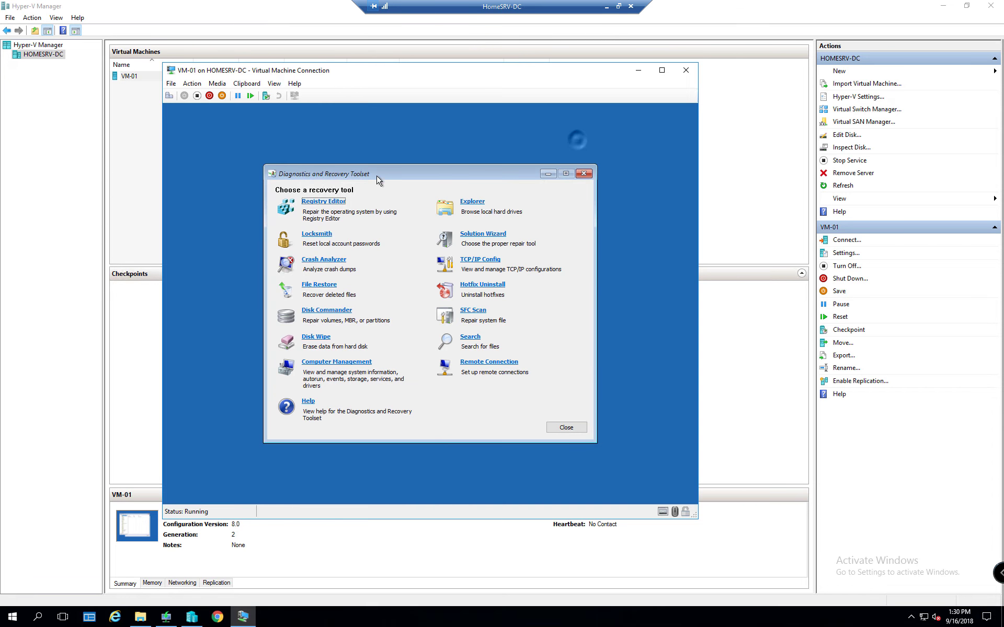
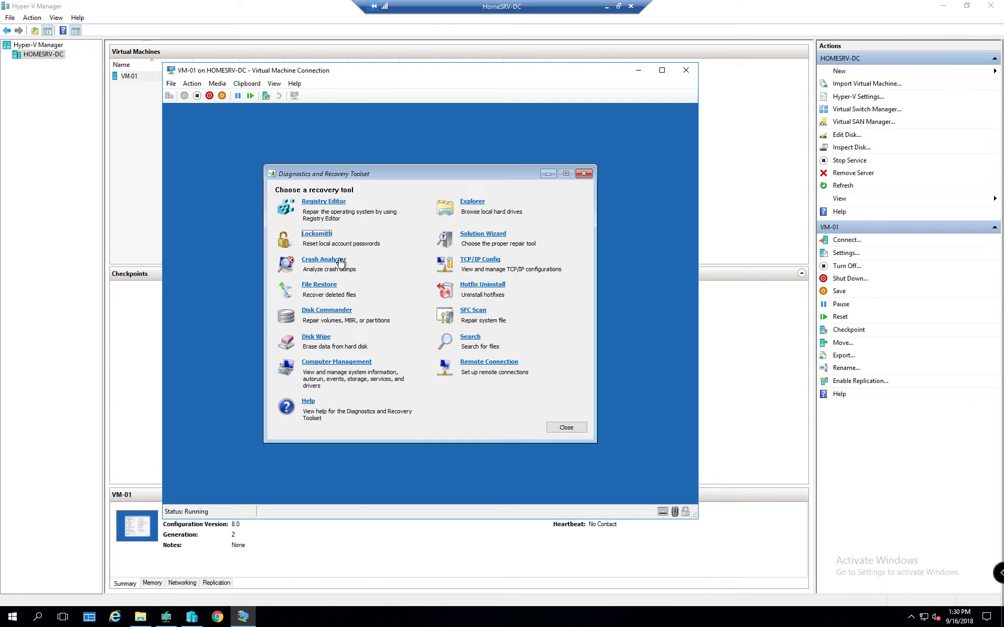
Launch Crash Analyzer and set its debugging tools folder to X:\Program Files\Debugging Tools for Windows (x64)
click(340, 262)
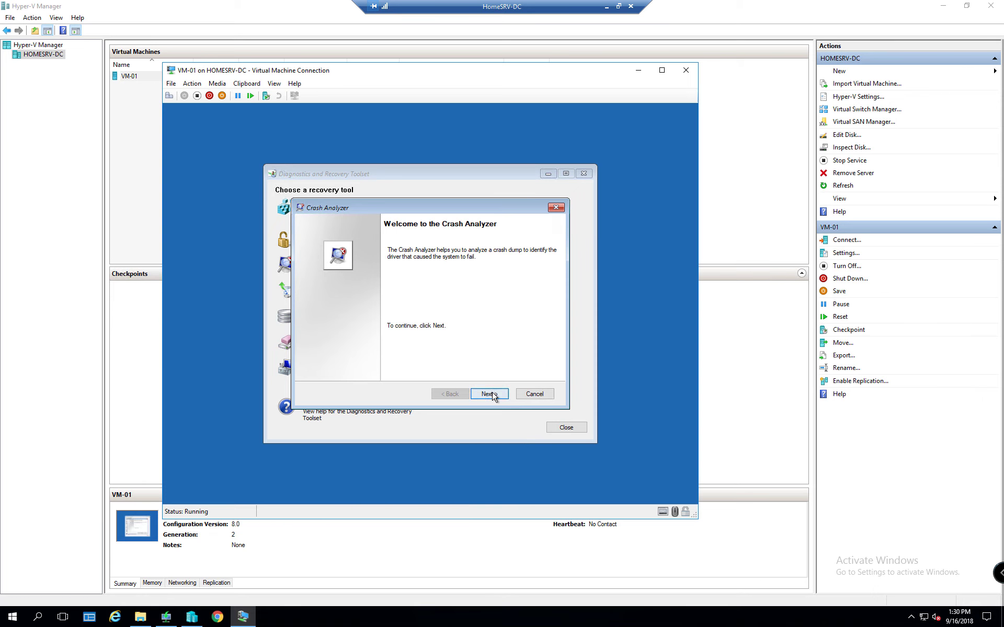
click(489, 394)
click(511, 291)
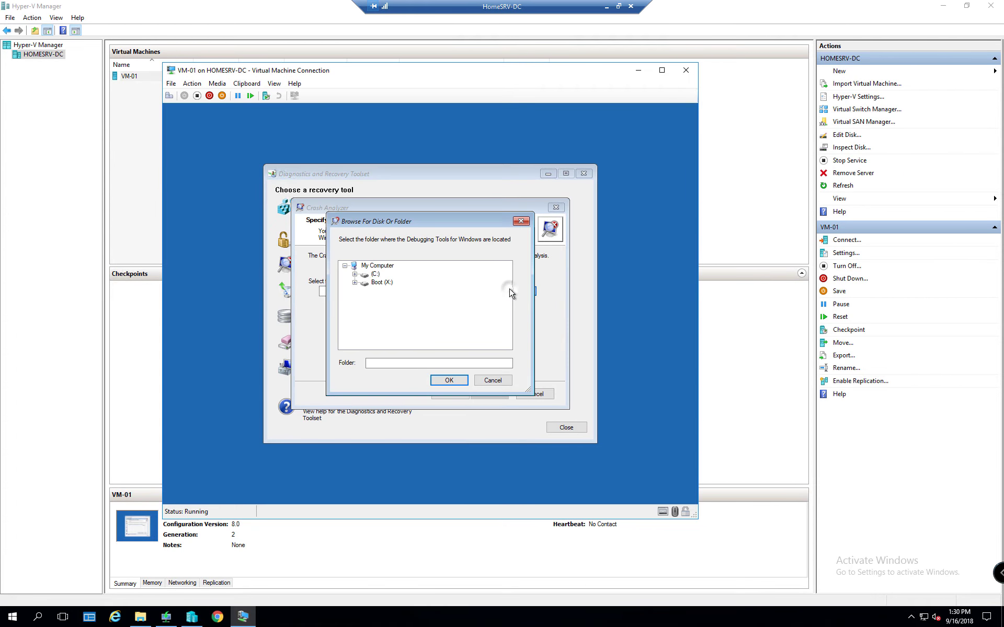
click(355, 283)
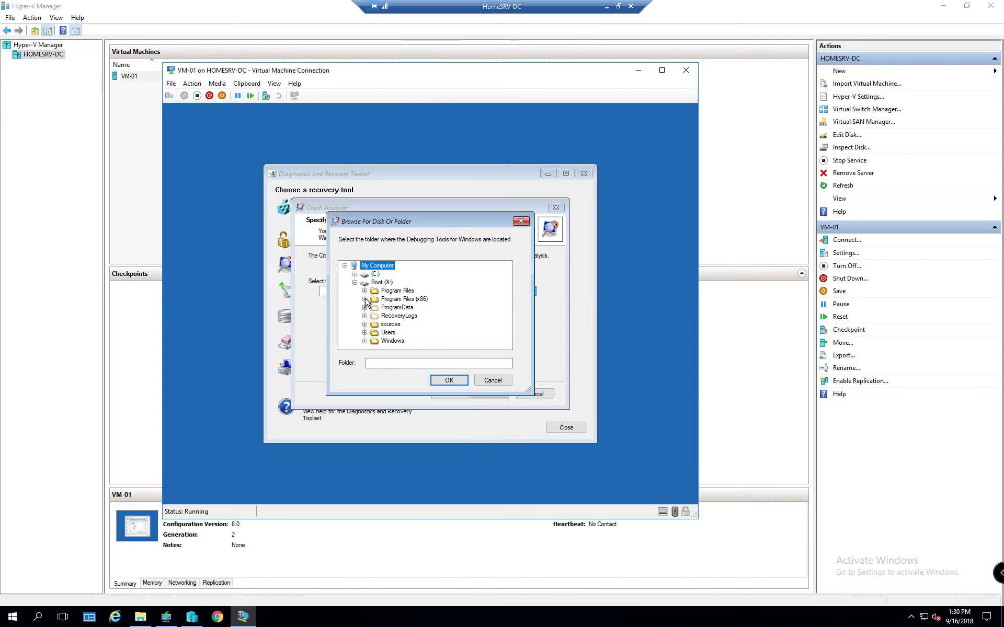
click(364, 290)
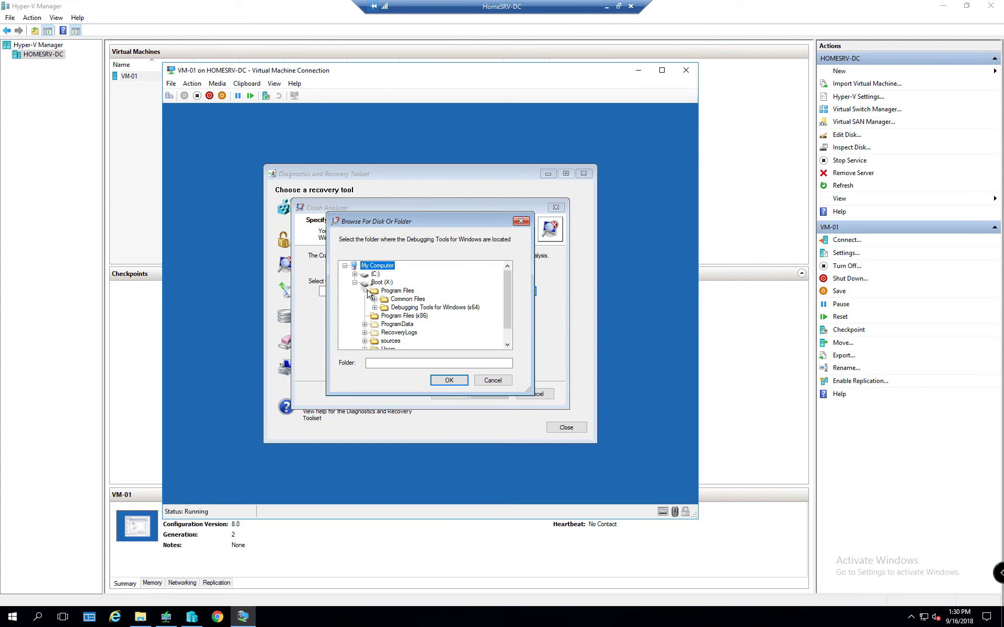
click(398, 307)
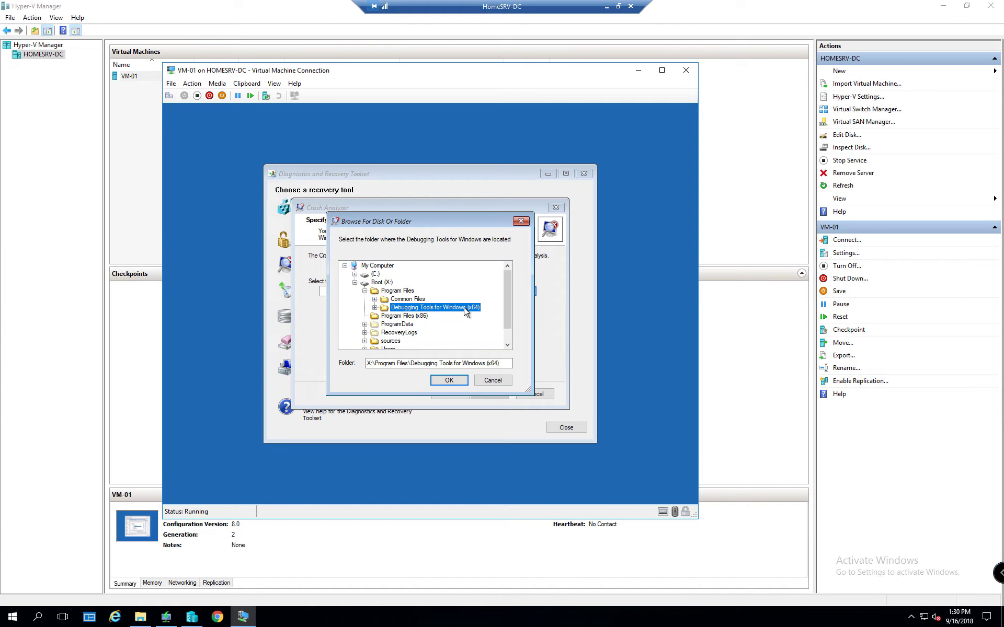
Browse host Explorer to C:\Program Files (x86)\Windows Kits\10\Debuggers\x64, then drag the window right
click(140, 617)
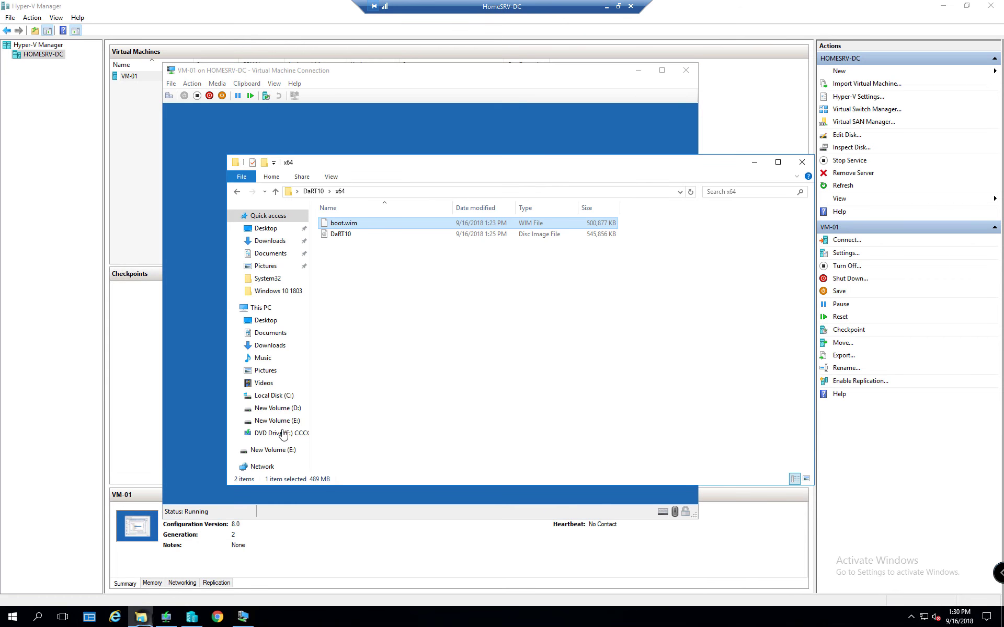
click(284, 396)
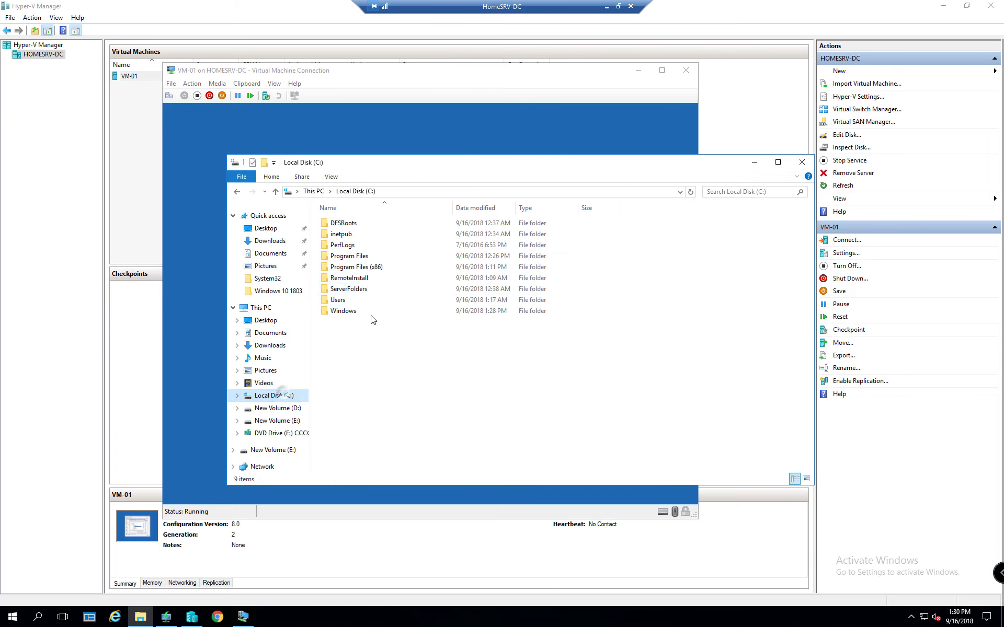
double_click(365, 266)
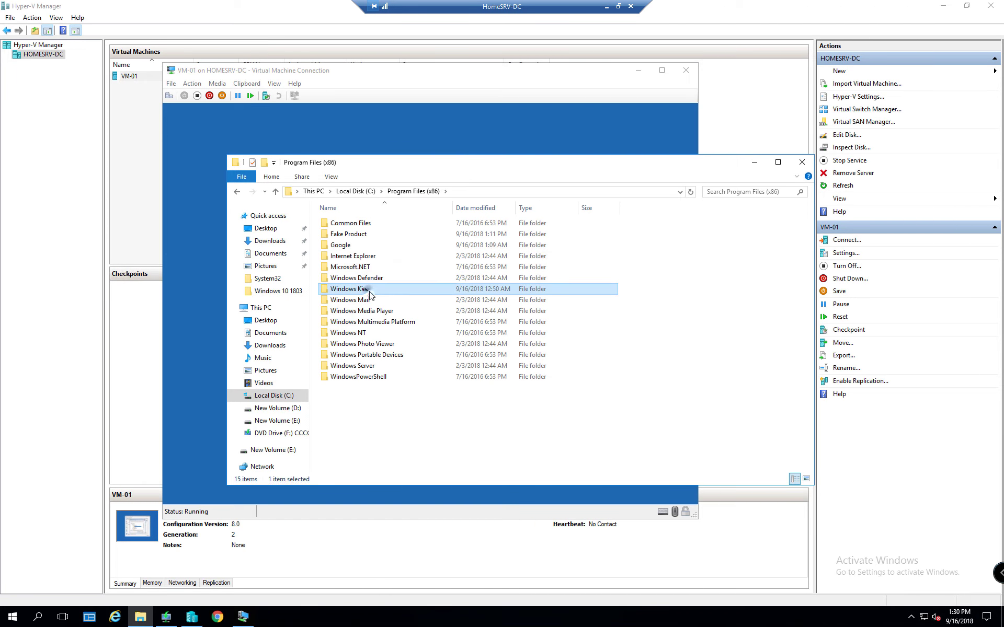
double_click(346, 289)
click(344, 226)
double_click(345, 226)
double_click(345, 246)
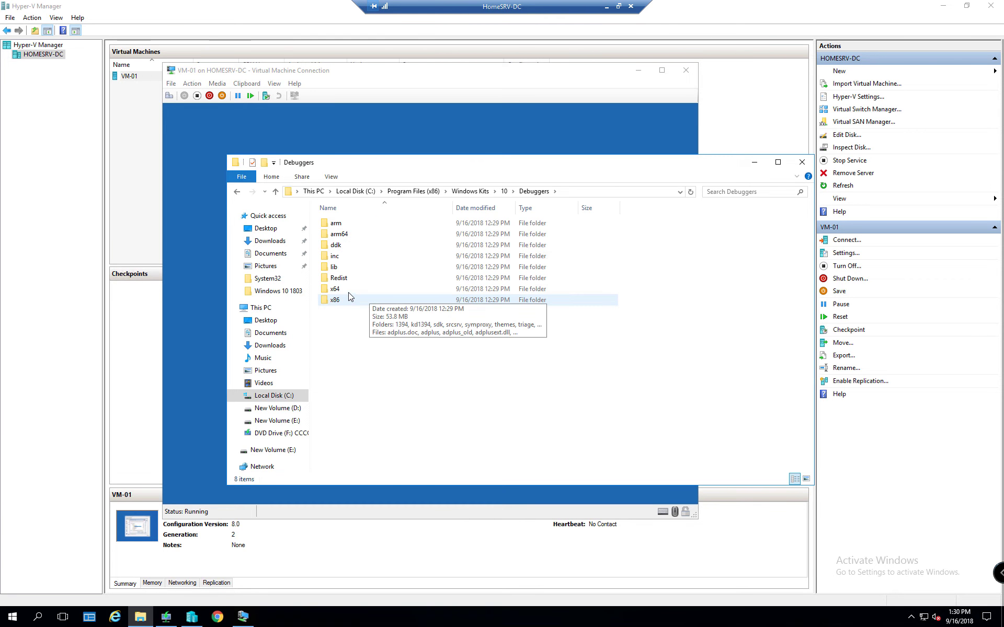
double_click(337, 289)
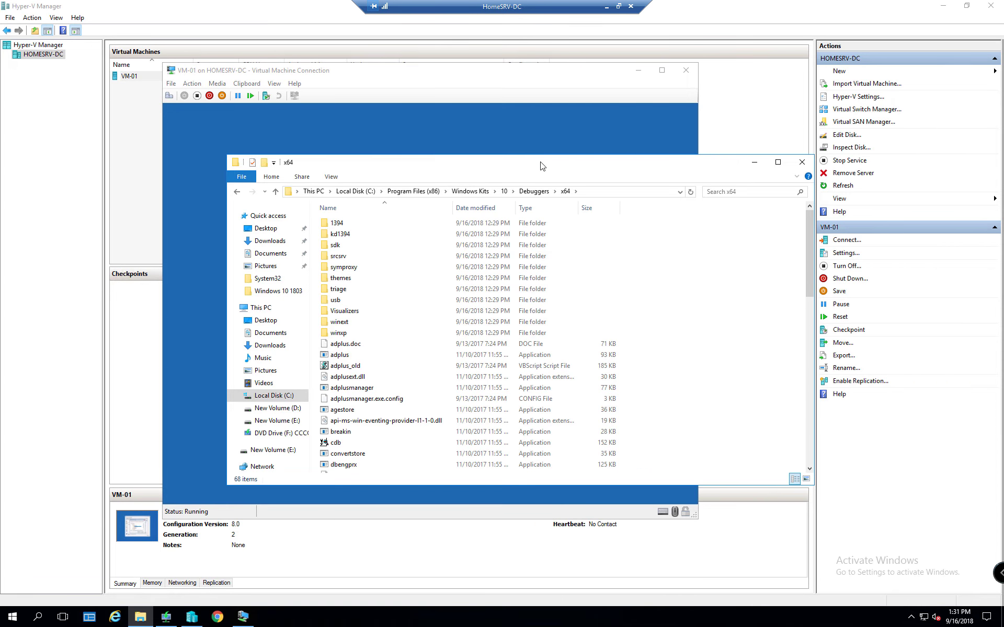
drag(897, 306, 889, 305)
drag(813, 299, 892, 230)
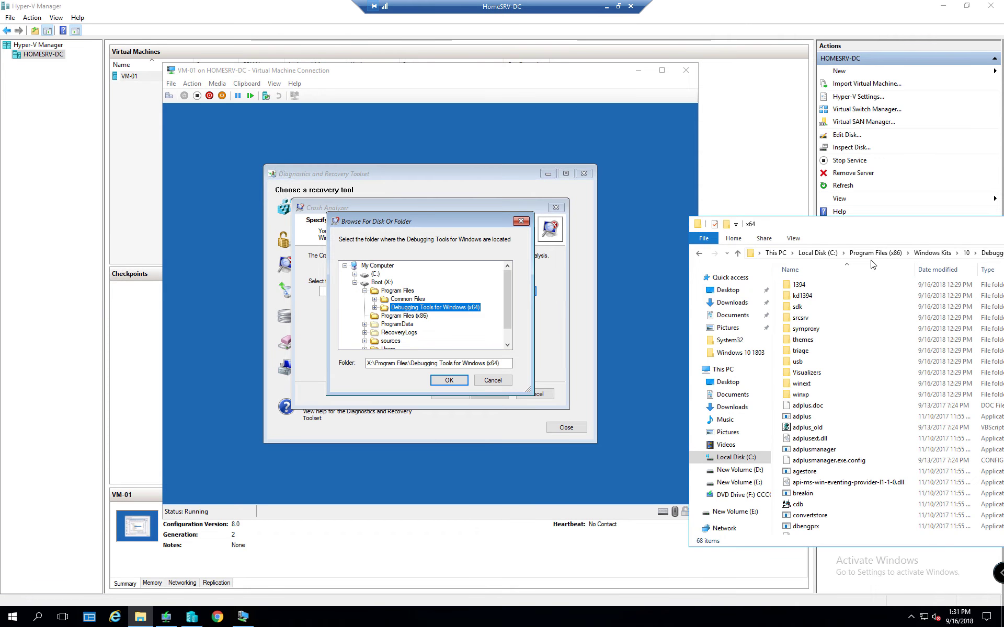
Accept the debugging tools folder, view the symbol files page, then cancel and confirm exiting Crash Analyzer
click(447, 313)
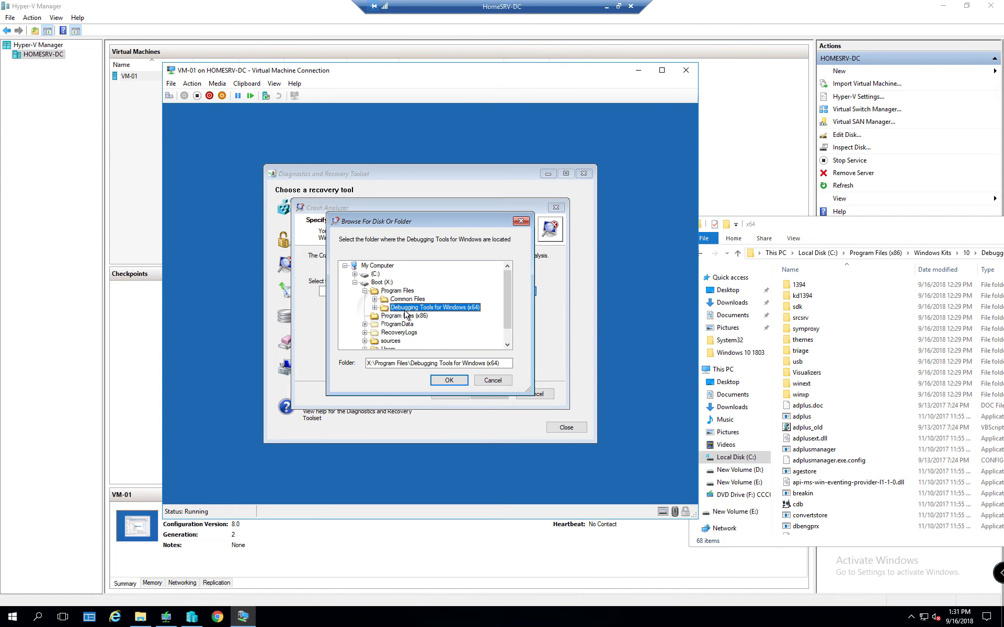
click(448, 380)
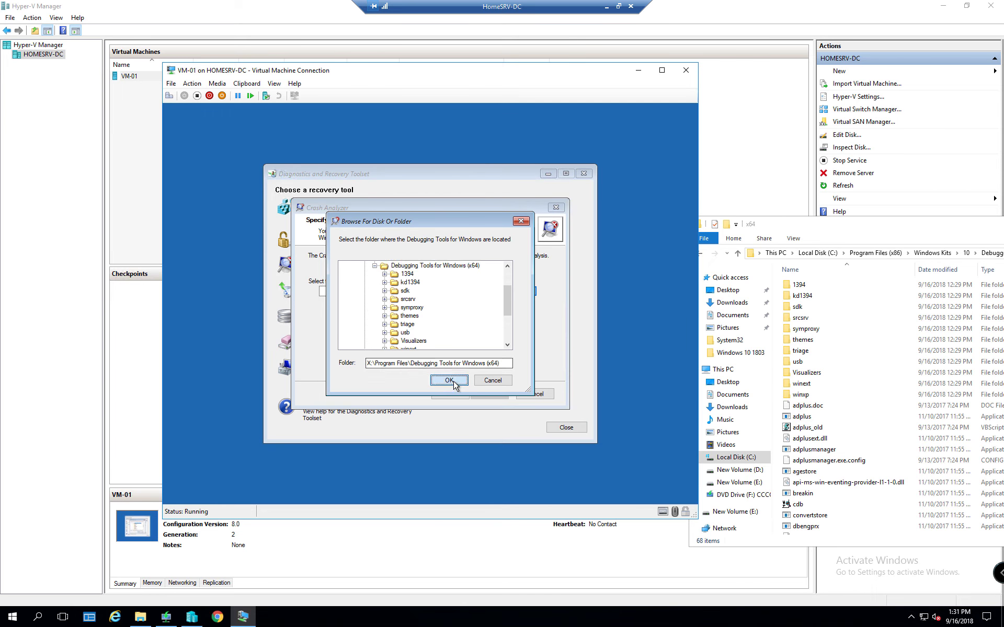
click(490, 394)
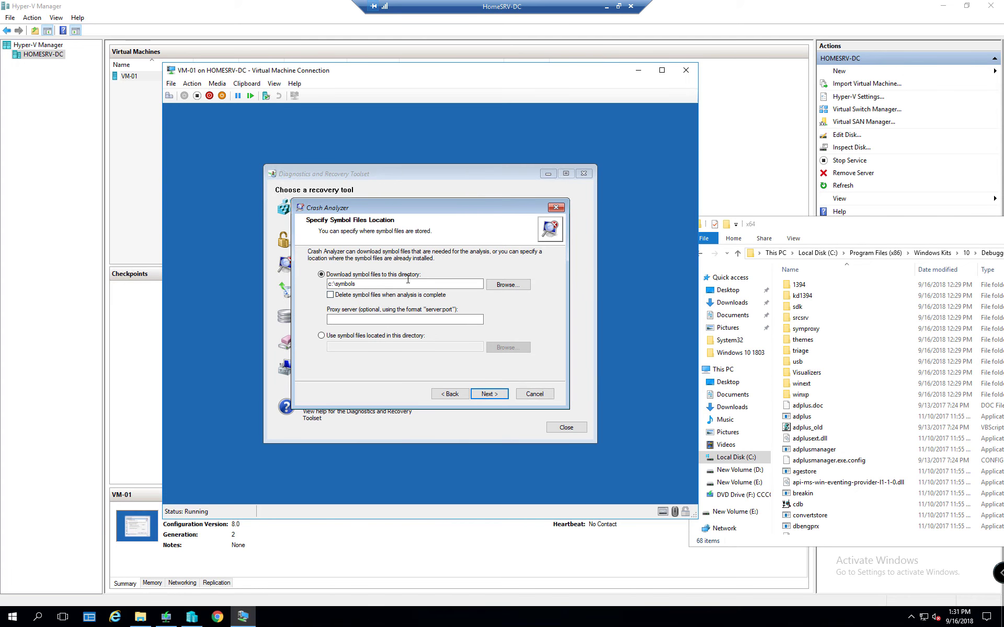
click(534, 394)
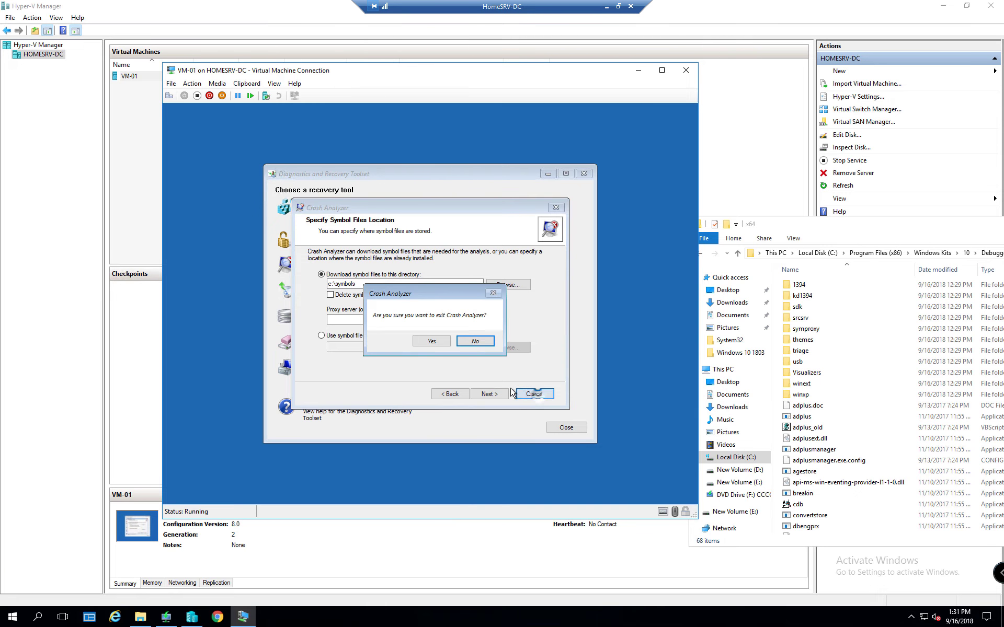
click(430, 341)
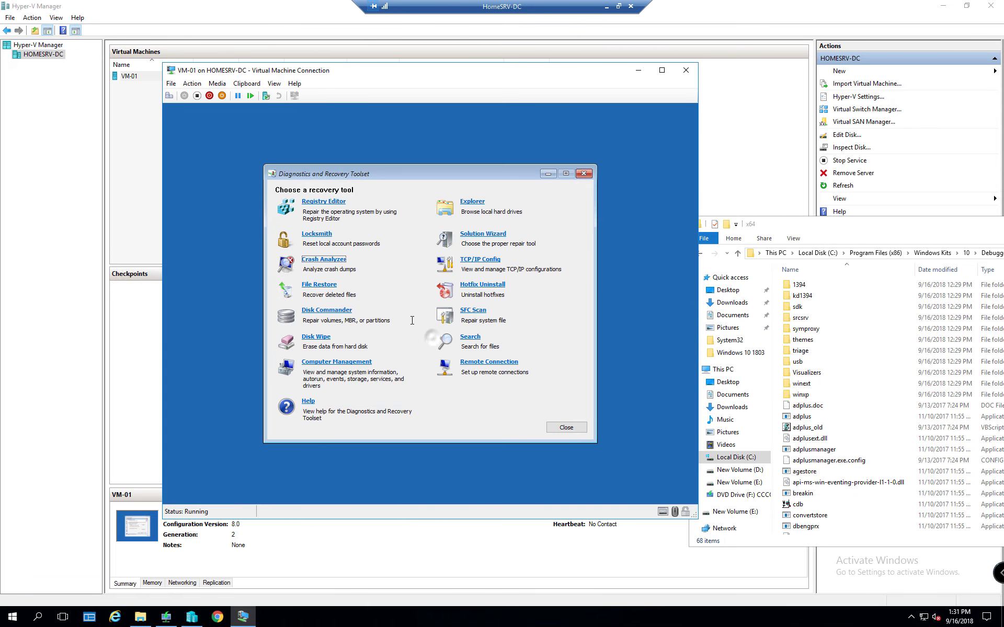
click(324, 285)
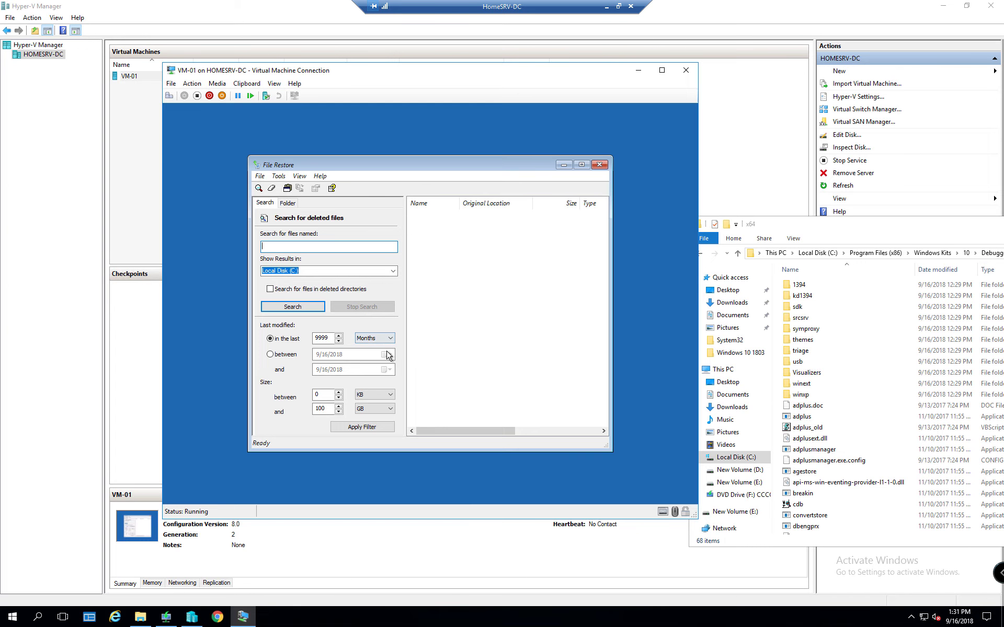
click(599, 165)
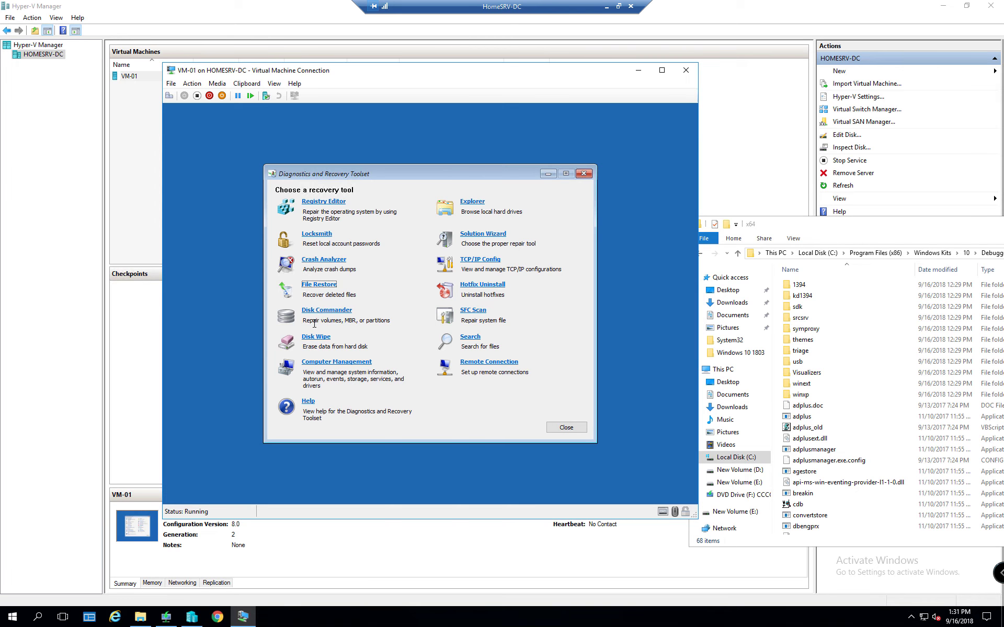
click(313, 338)
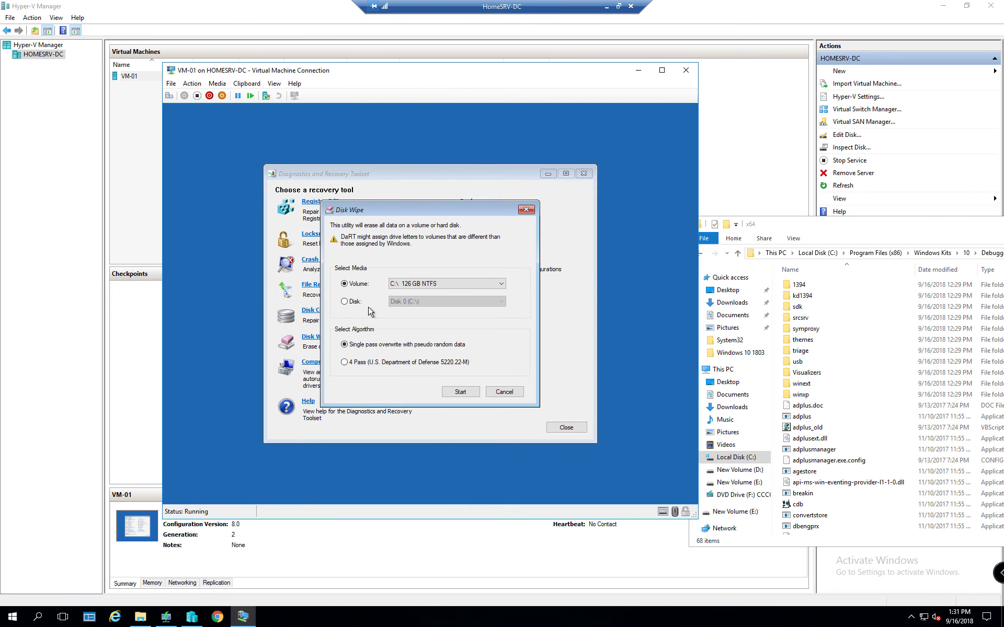
click(418, 286)
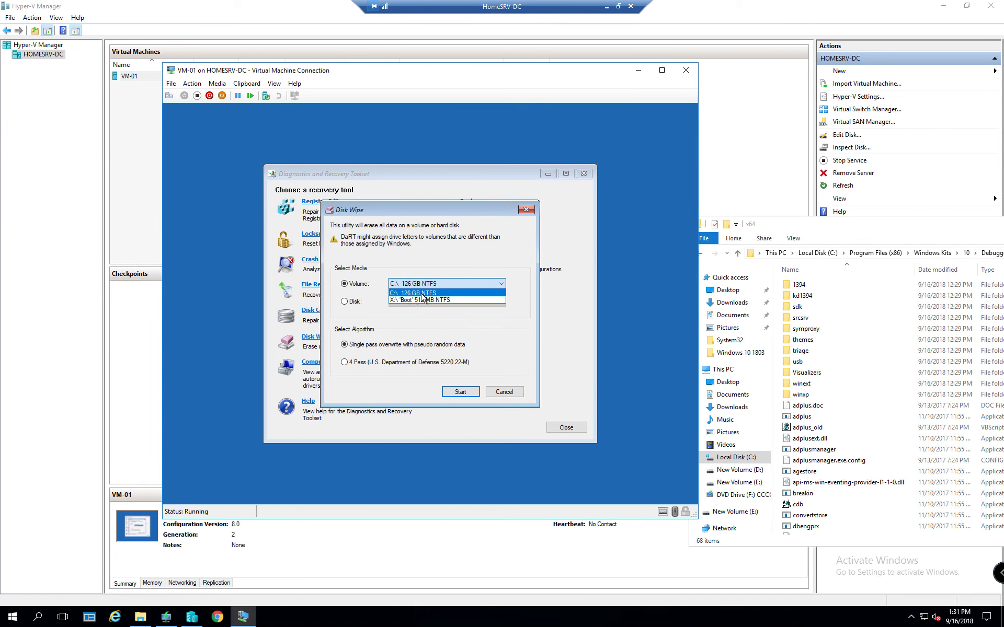
click(401, 298)
click(344, 302)
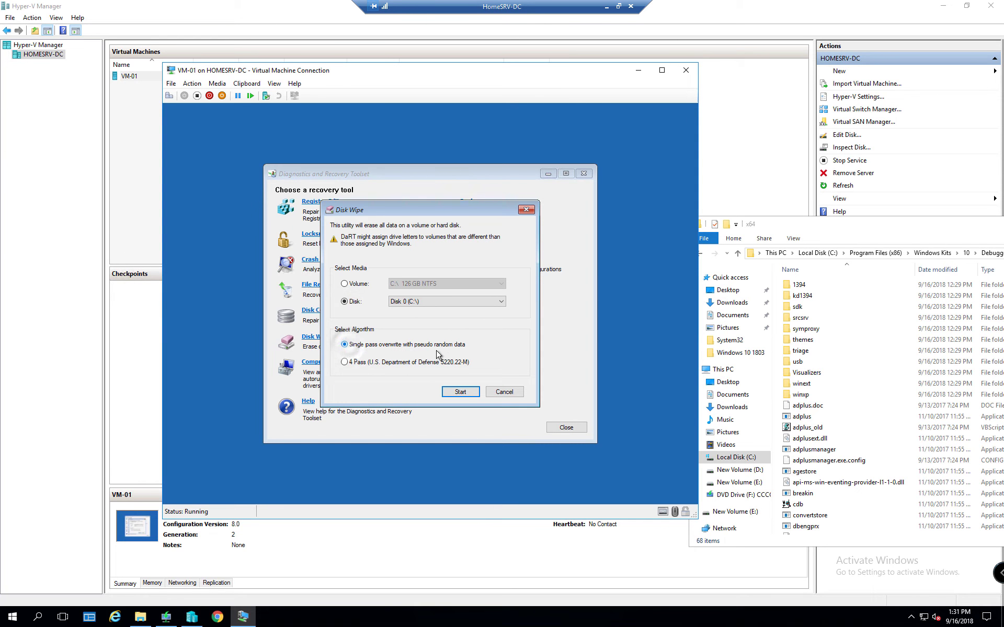
click(504, 391)
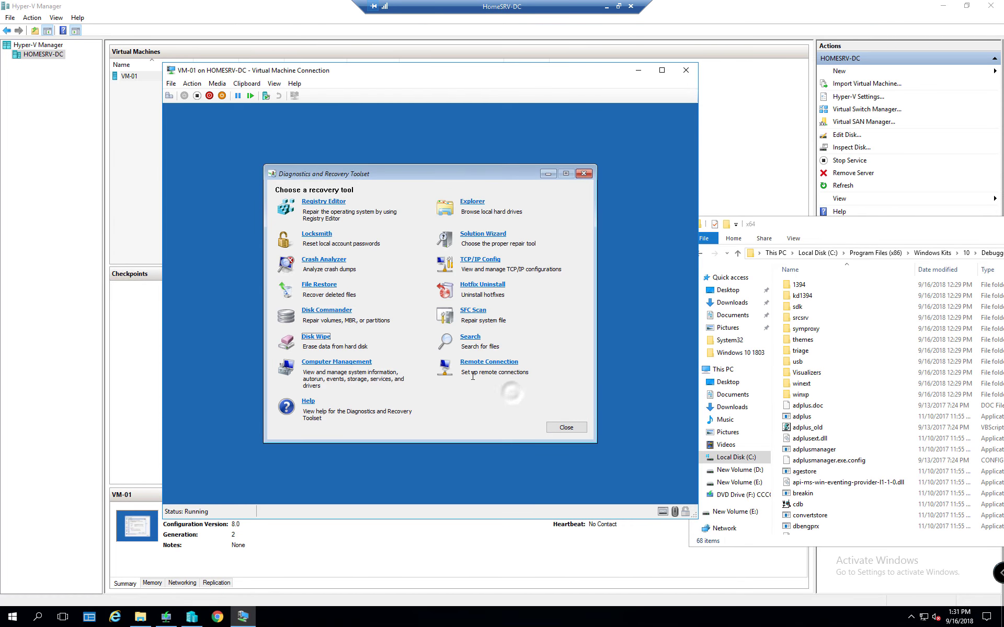
click(336, 362)
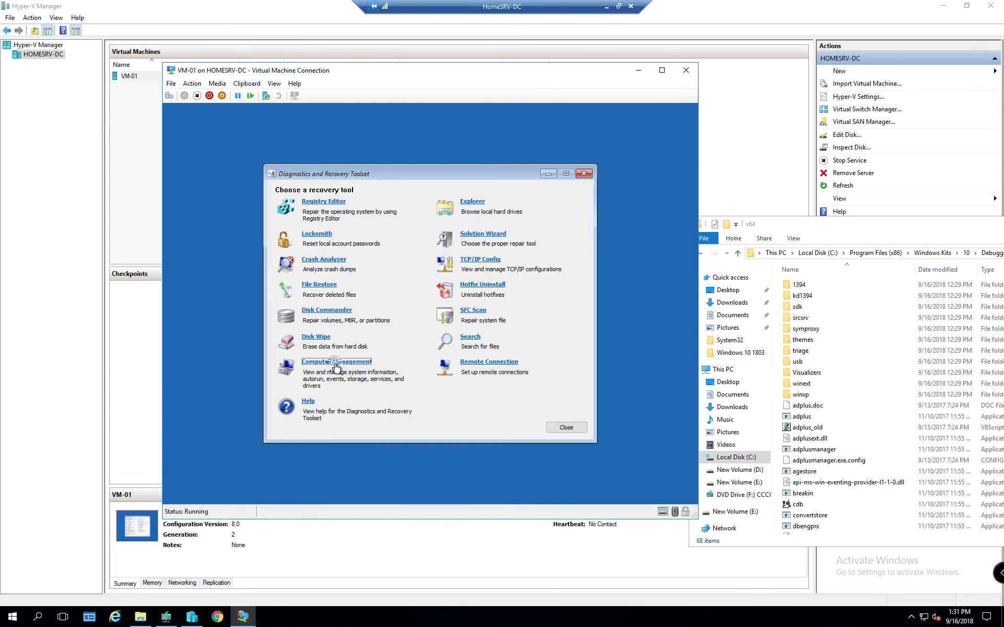
click(271, 209)
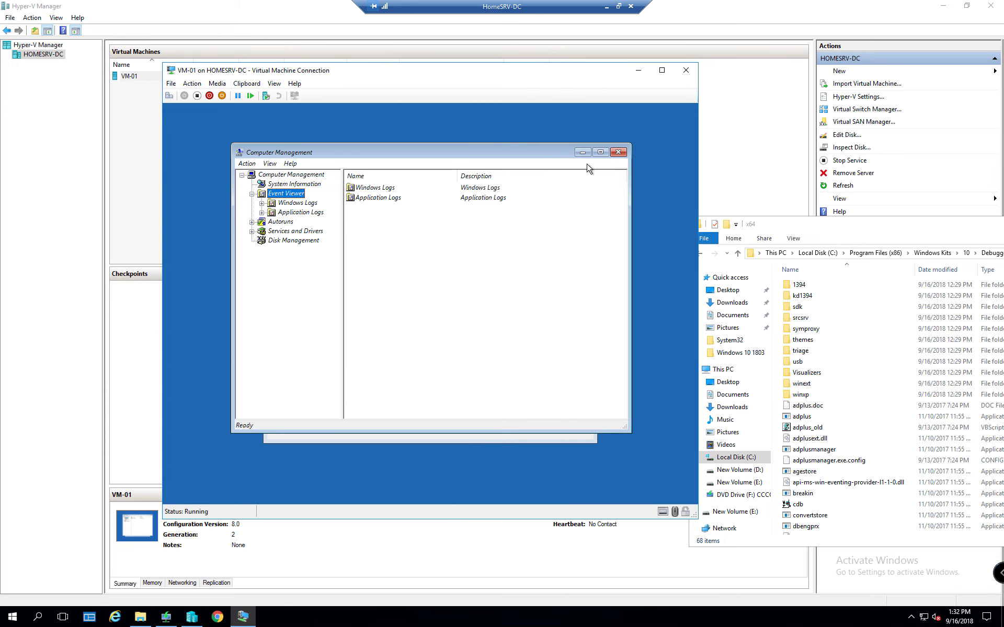
click(619, 152)
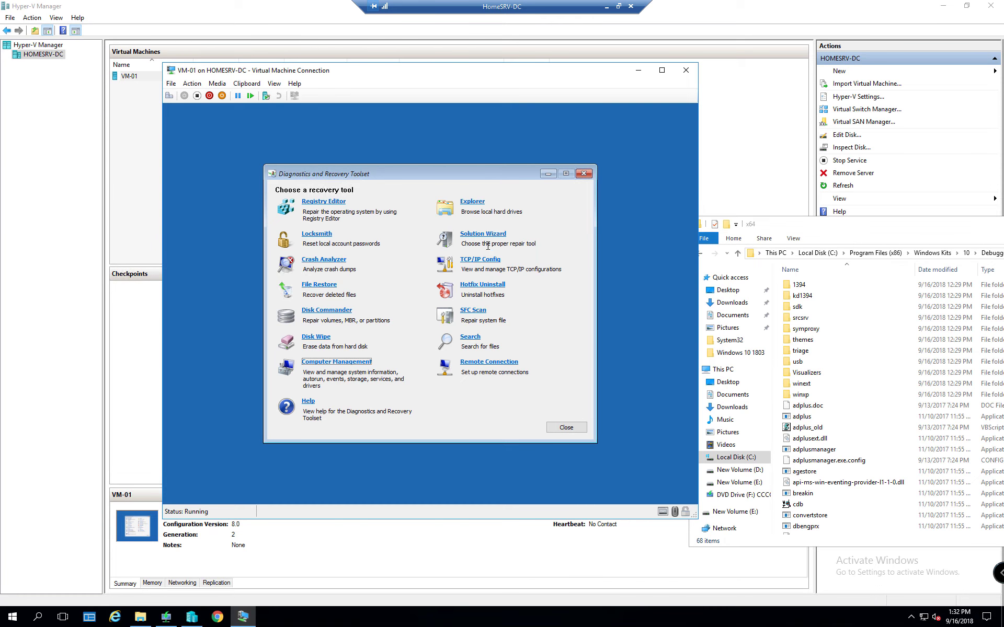
click(472, 202)
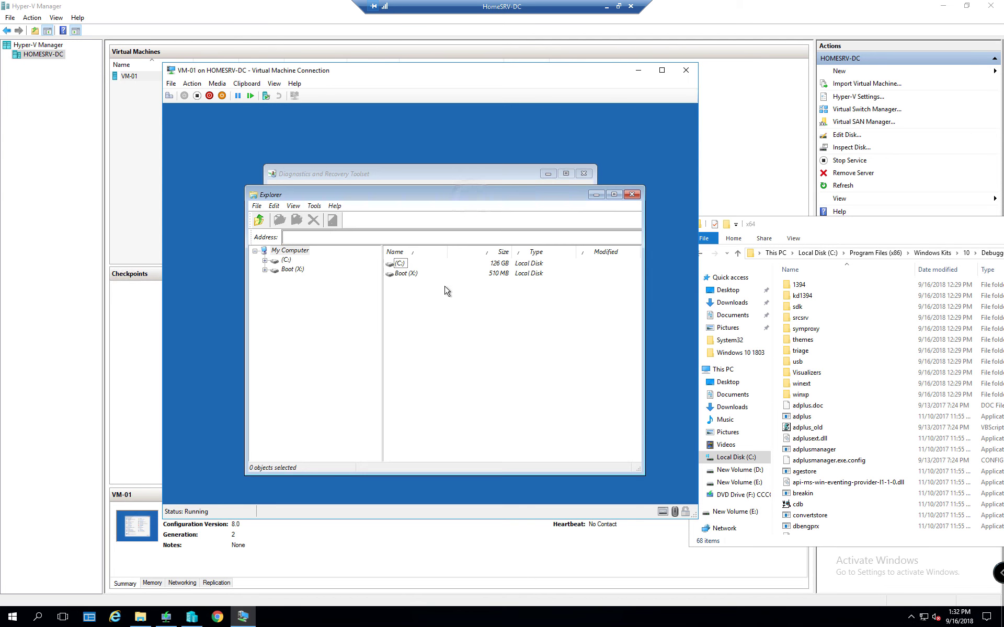
click(265, 260)
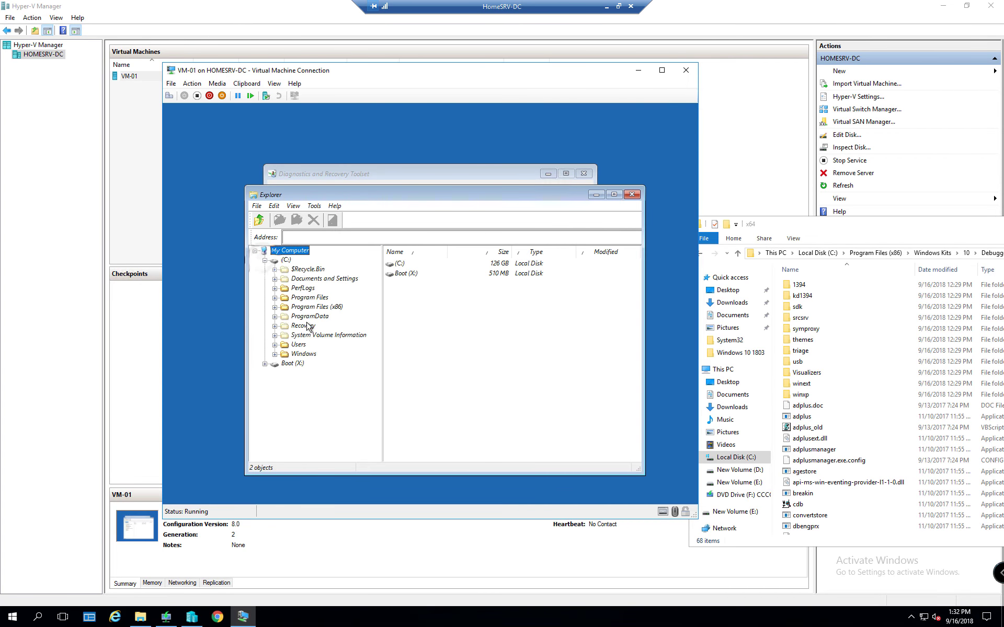
click(275, 344)
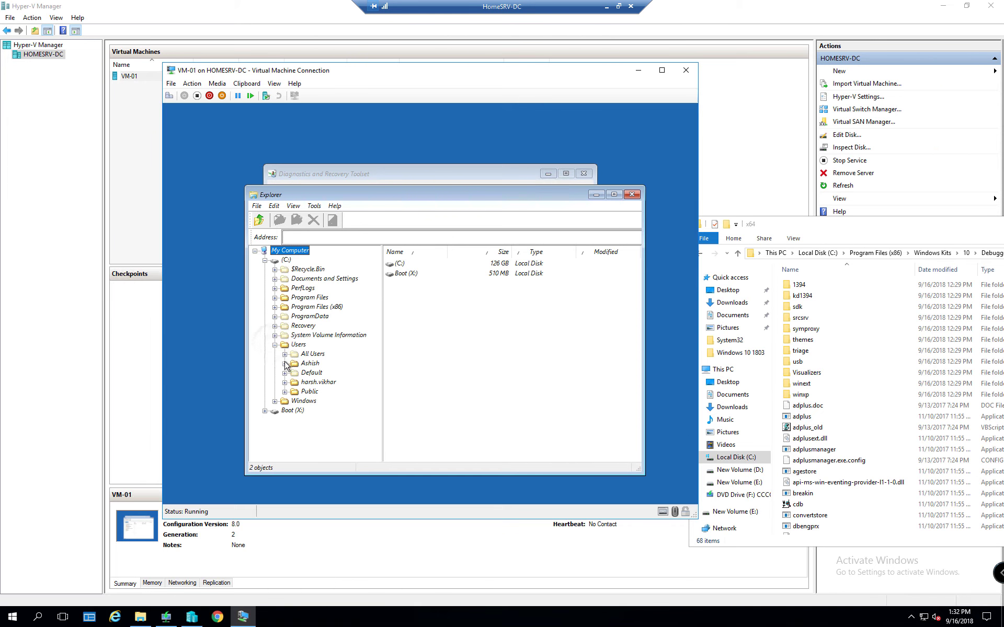
click(285, 364)
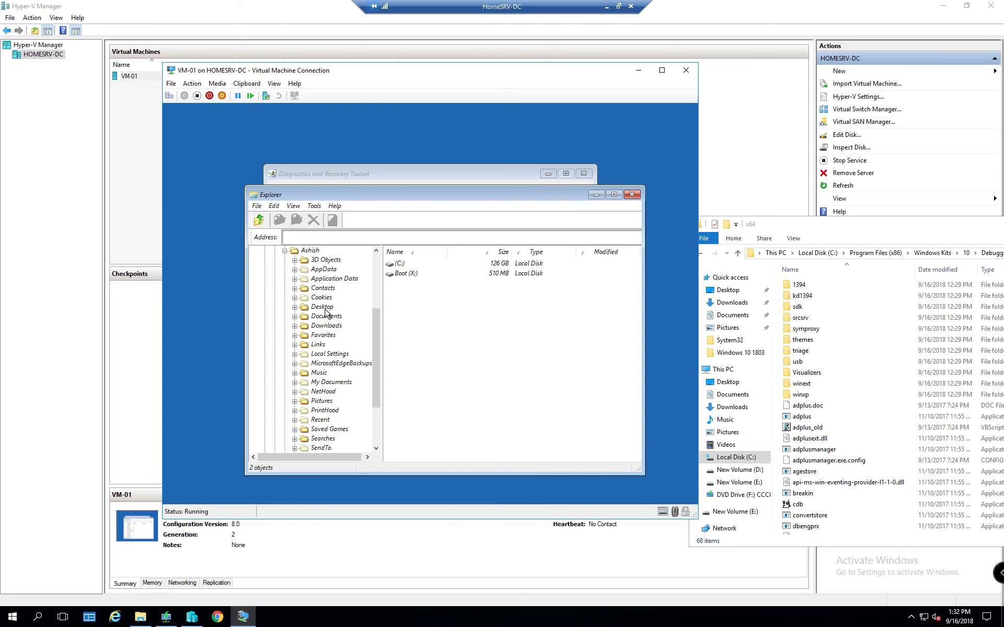
click(322, 308)
click(431, 274)
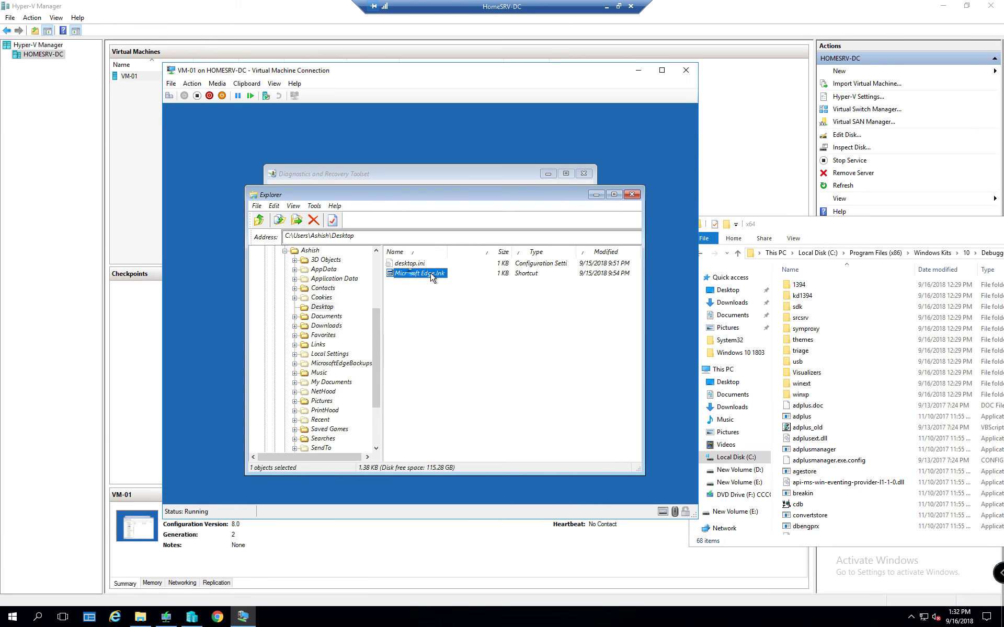
key(Up)
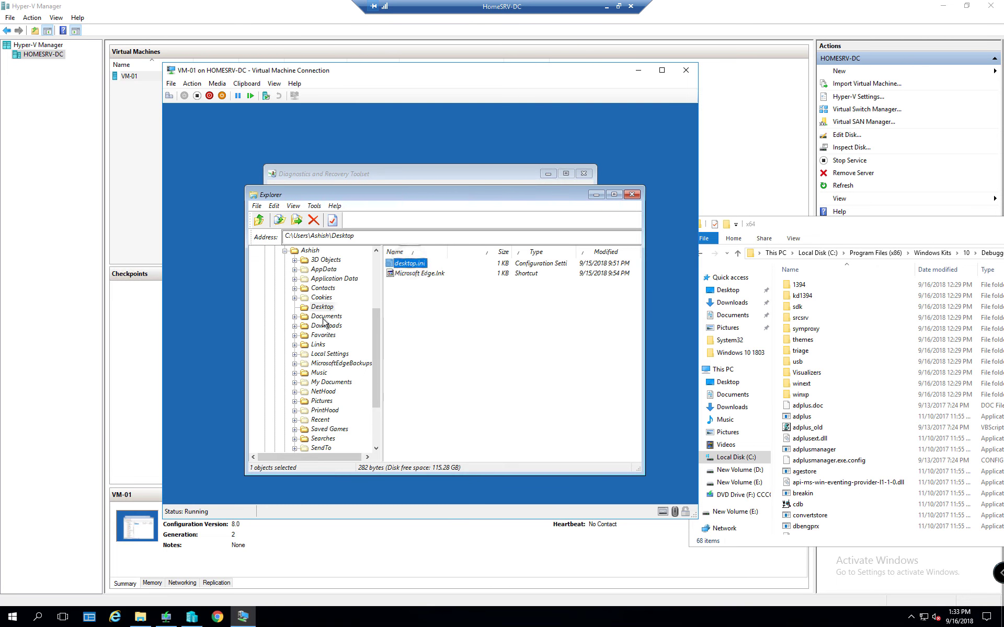
click(325, 317)
click(326, 326)
click(425, 264)
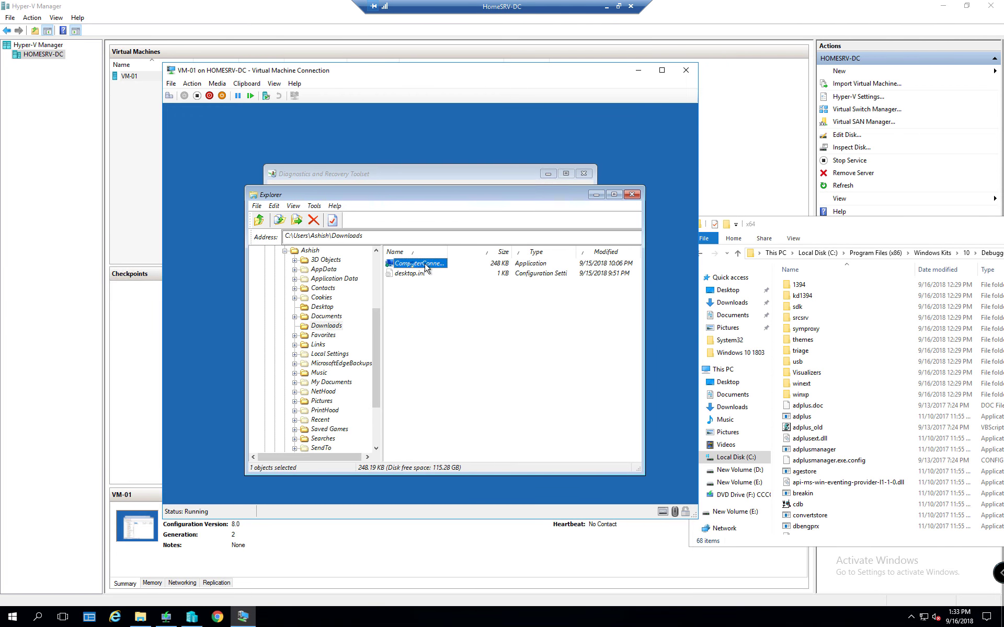
drag(448, 252, 534, 251)
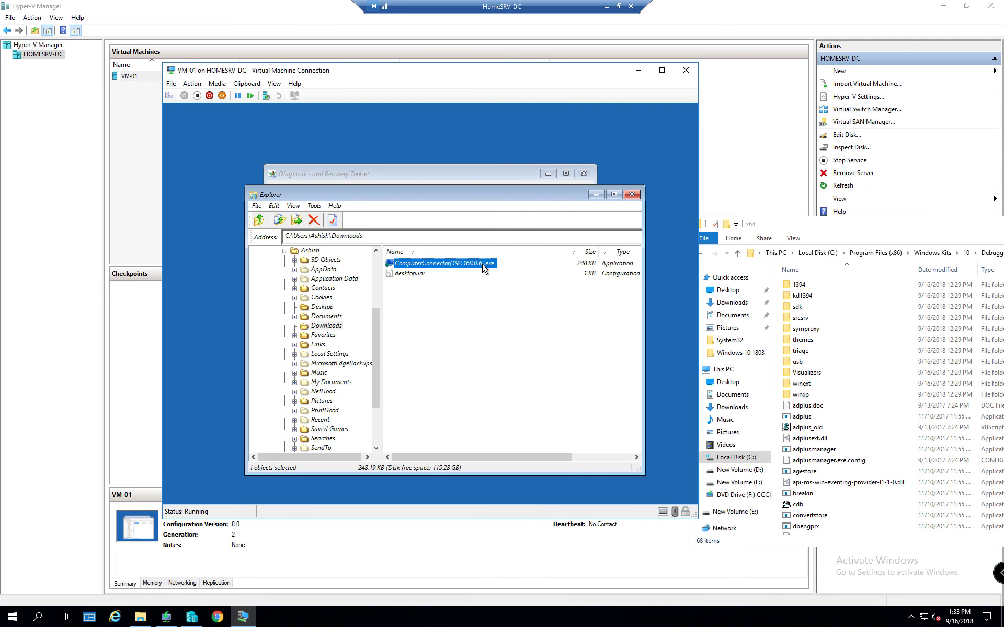
click(294, 316)
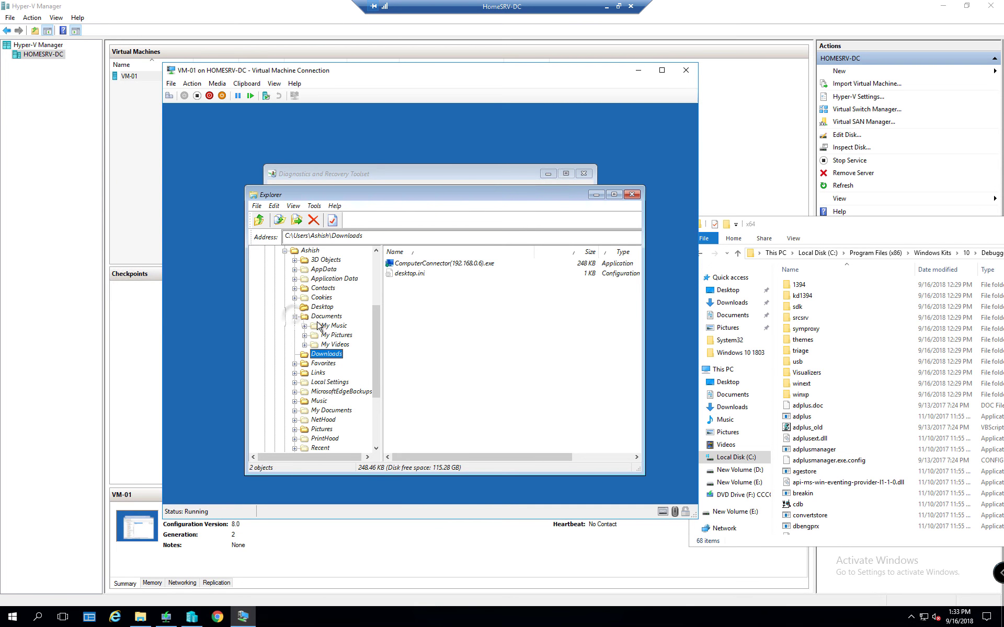
click(320, 307)
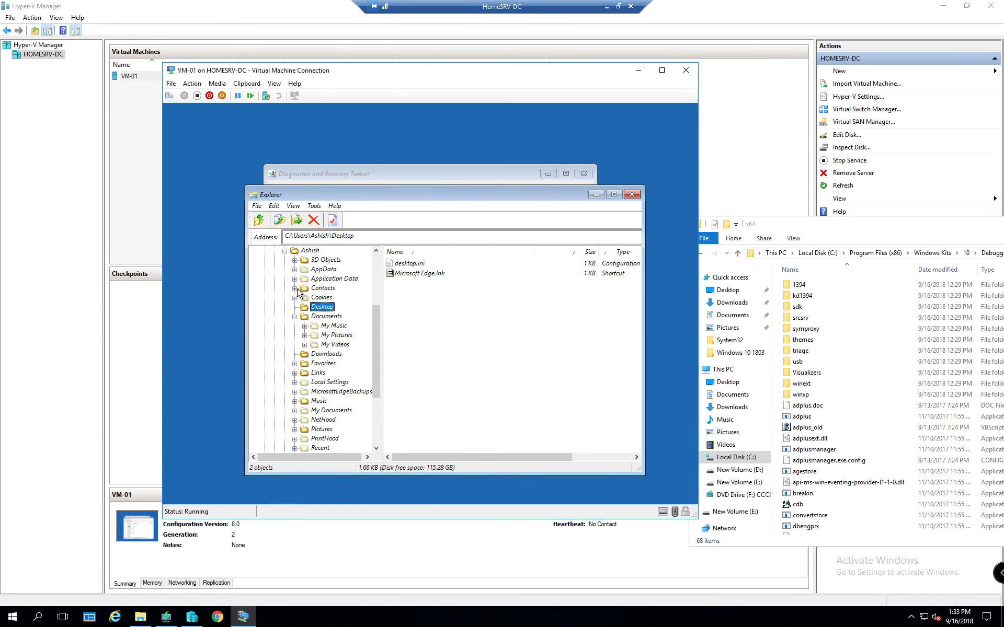
click(322, 288)
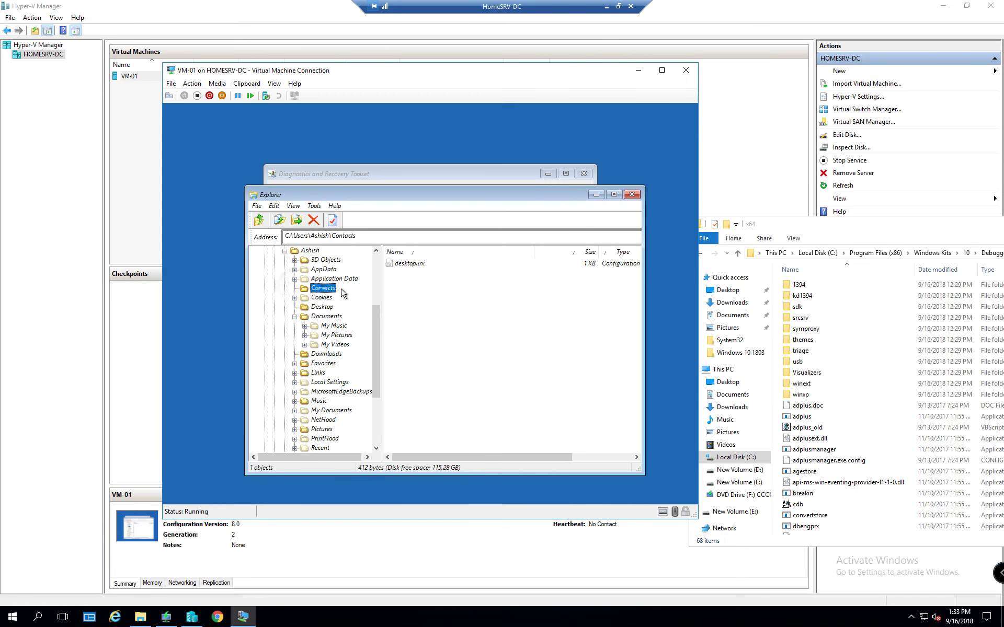
click(632, 196)
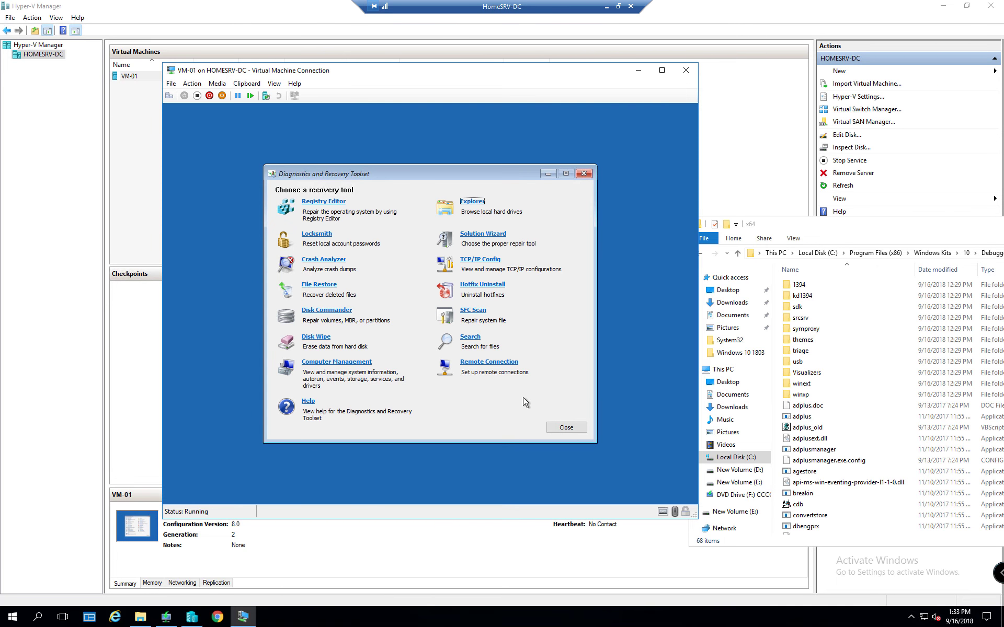
Close the DaRT toolset, continue to Windows 10, and skip the WDS network boot prompt
click(564, 426)
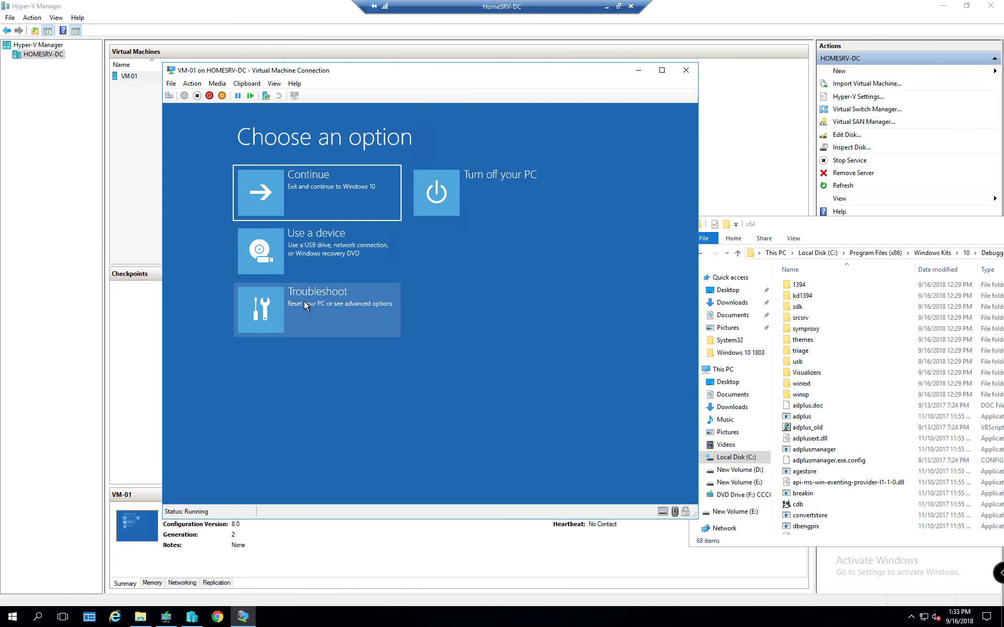
click(349, 187)
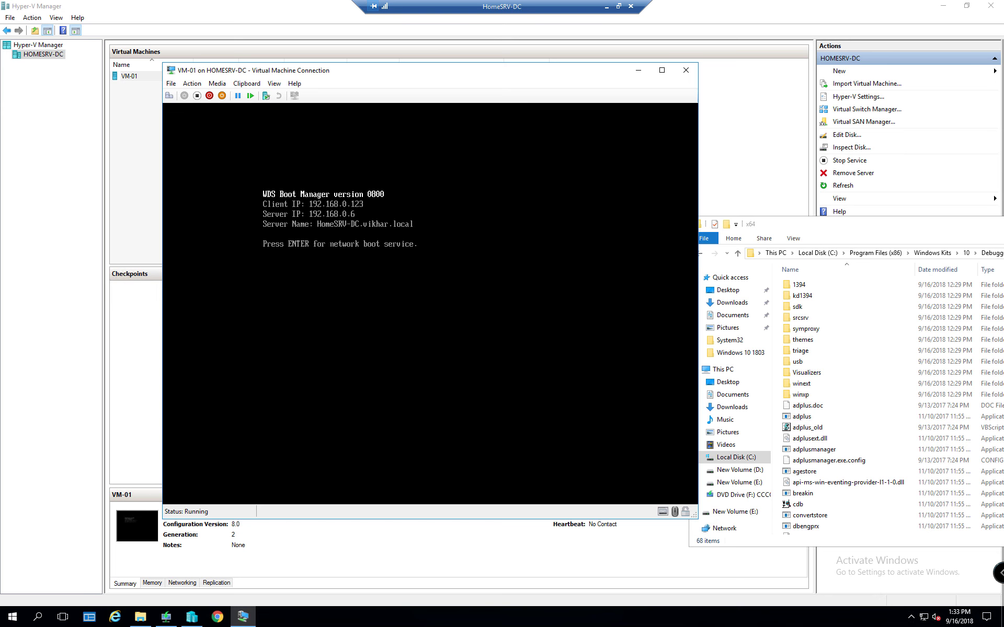
key(Return)
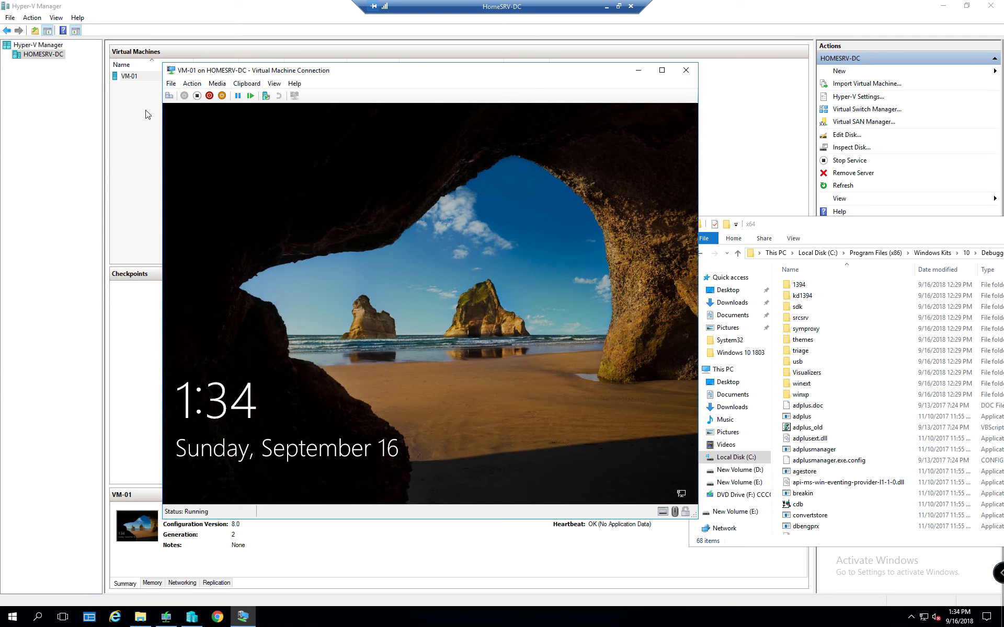
Send Ctrl+Alt+Delete to VM-01 from the Action menu, then enter the account password to sign in
click(191, 84)
click(205, 96)
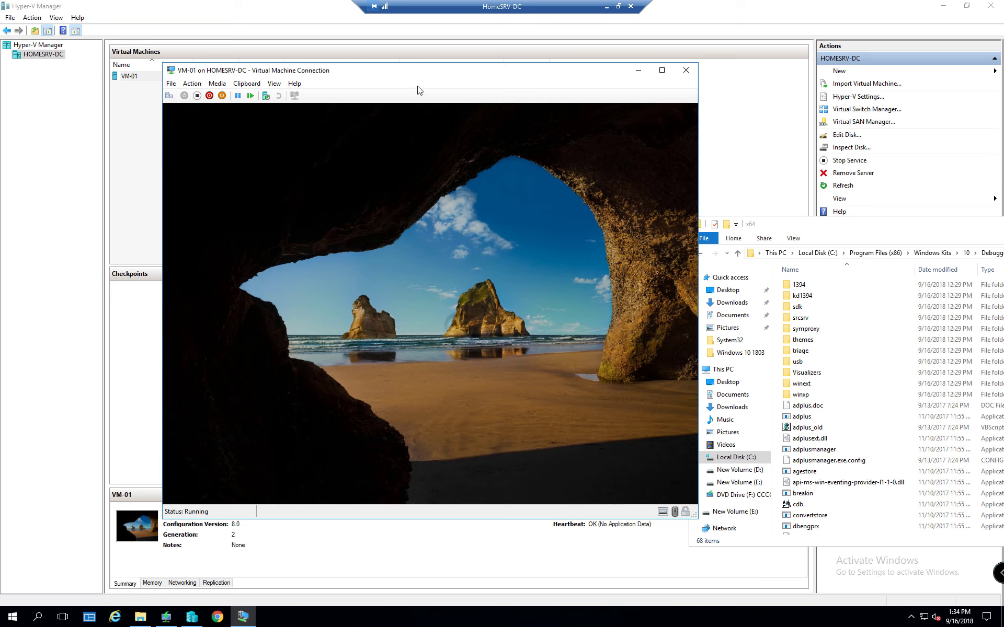
drag(412, 72, 408, 61)
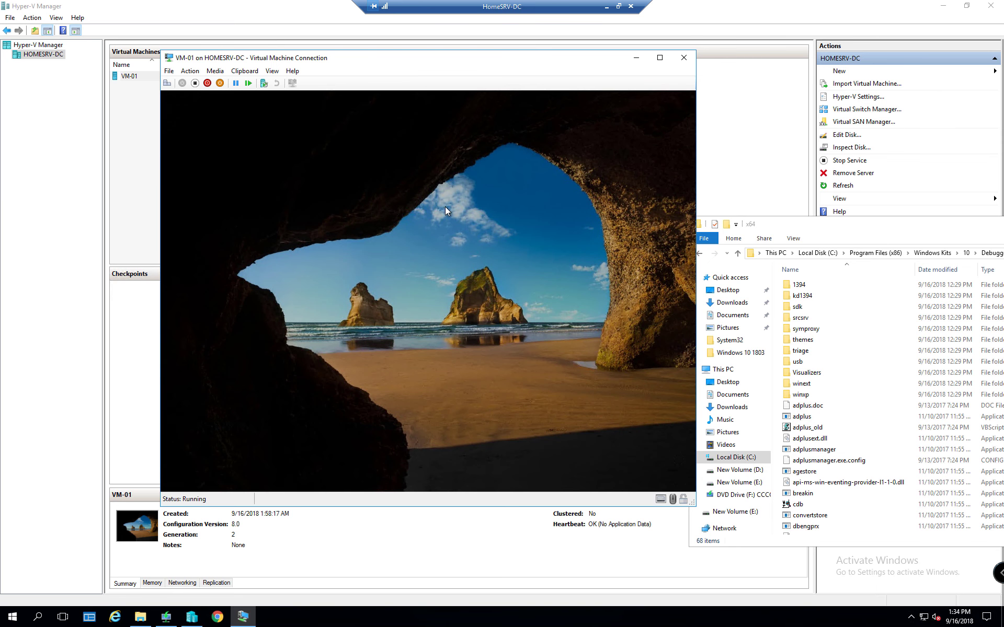
click(190, 71)
click(200, 82)
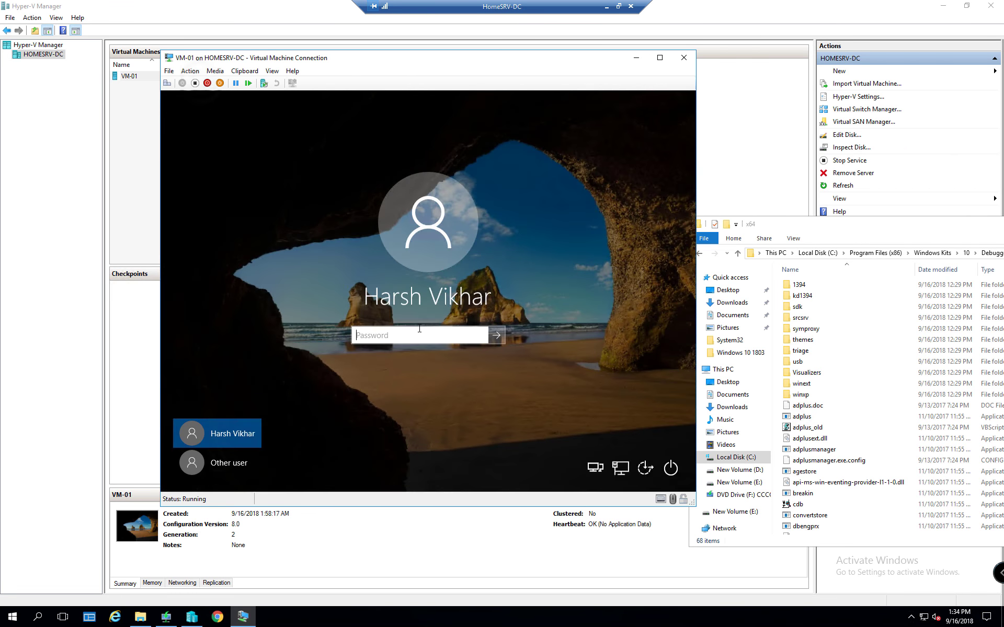
text(abcdefghij)
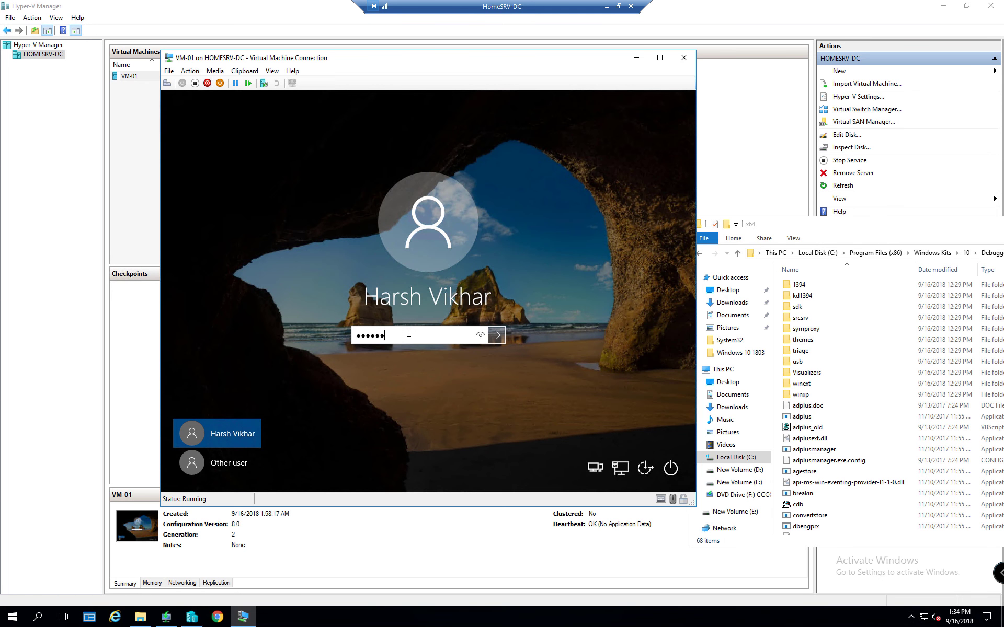
key(Return)
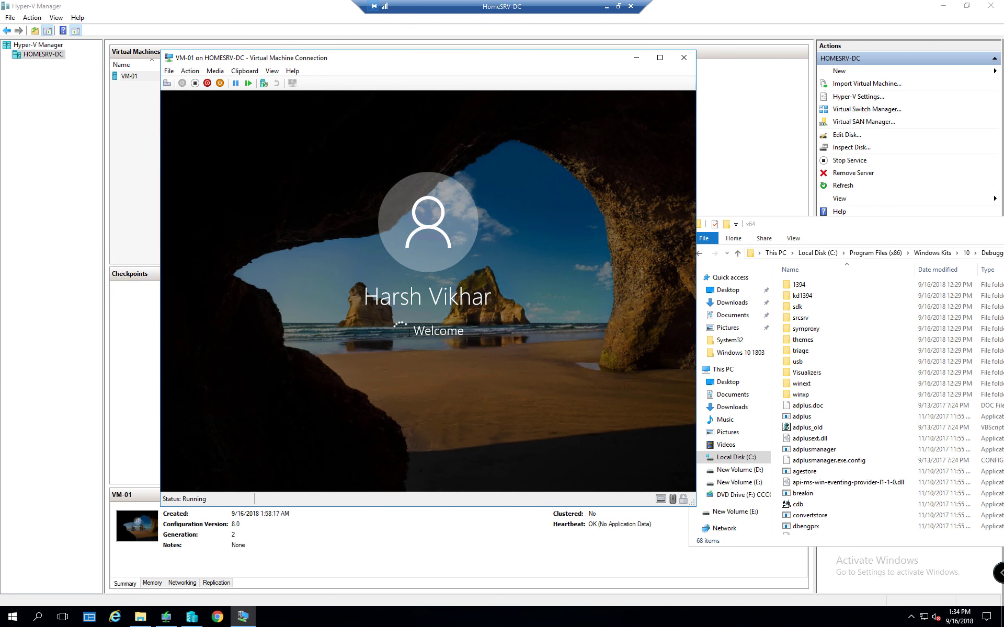